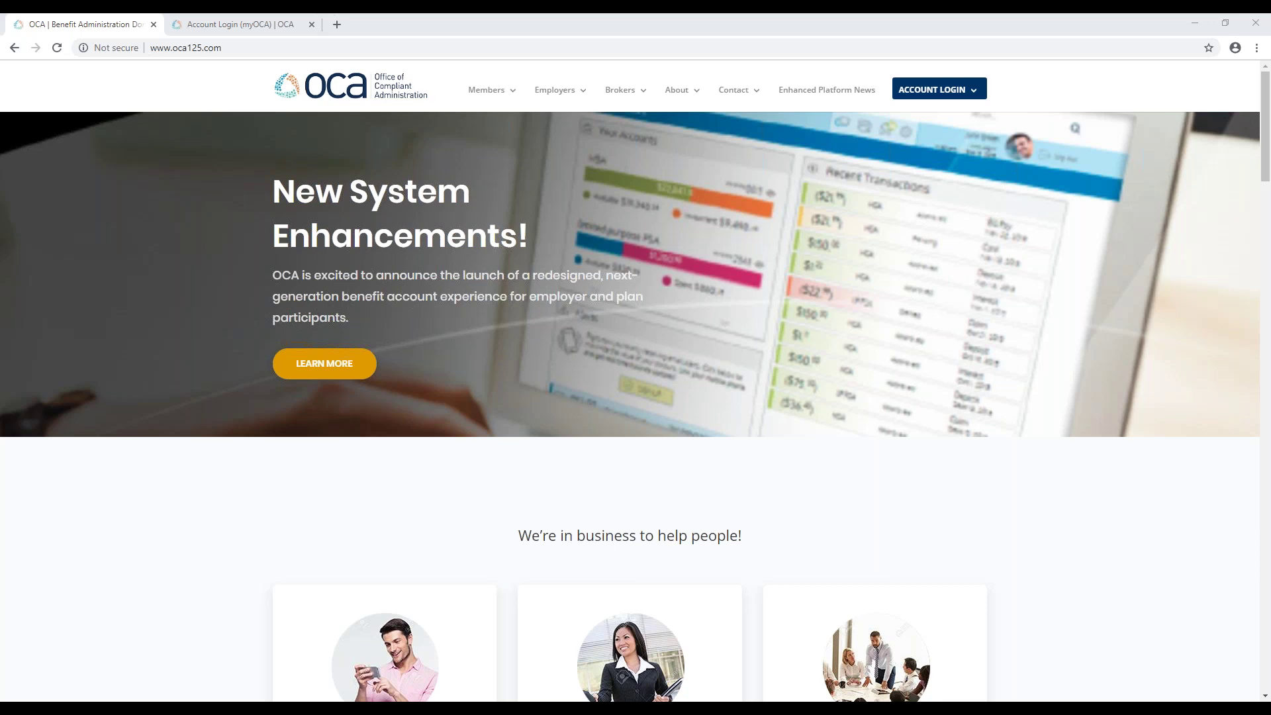
Step: Put away the OCA welcome email, close the OCA homepage tab, and start registering on myOCA
{"action": "left_click", "coordinate": [504, 652]}
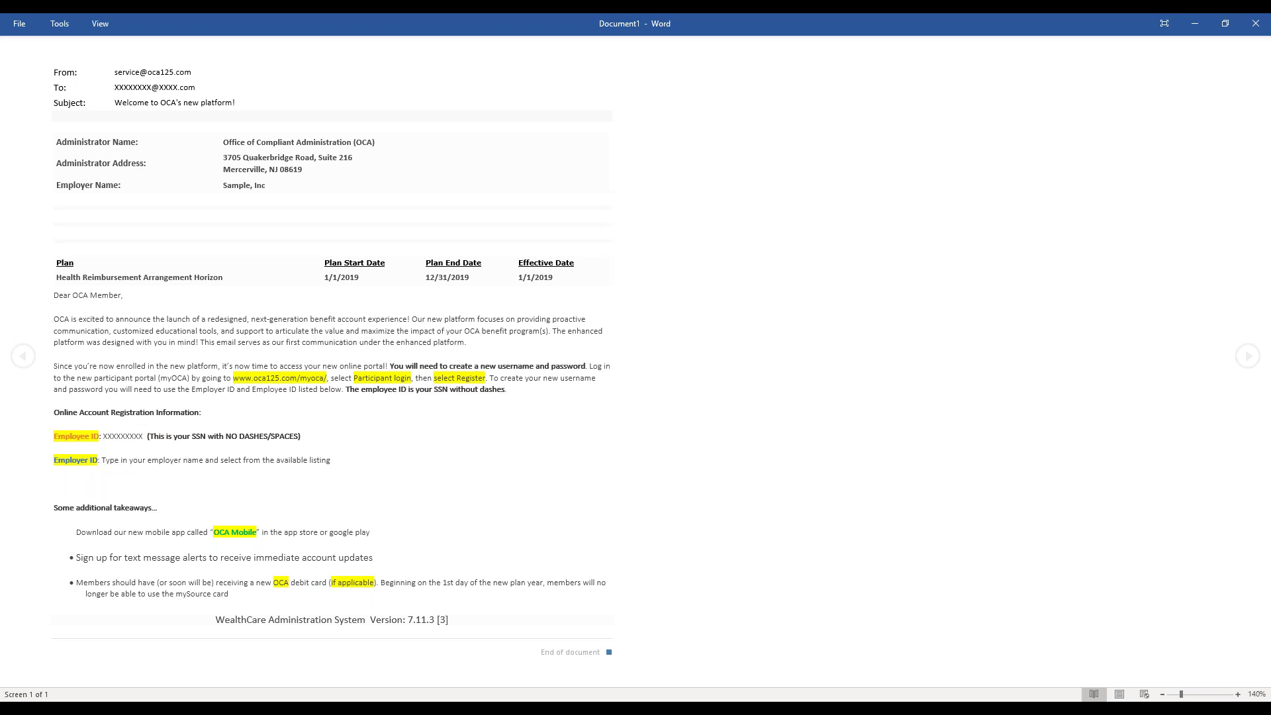
{"action": "left_click", "coordinate": [1194, 23]}
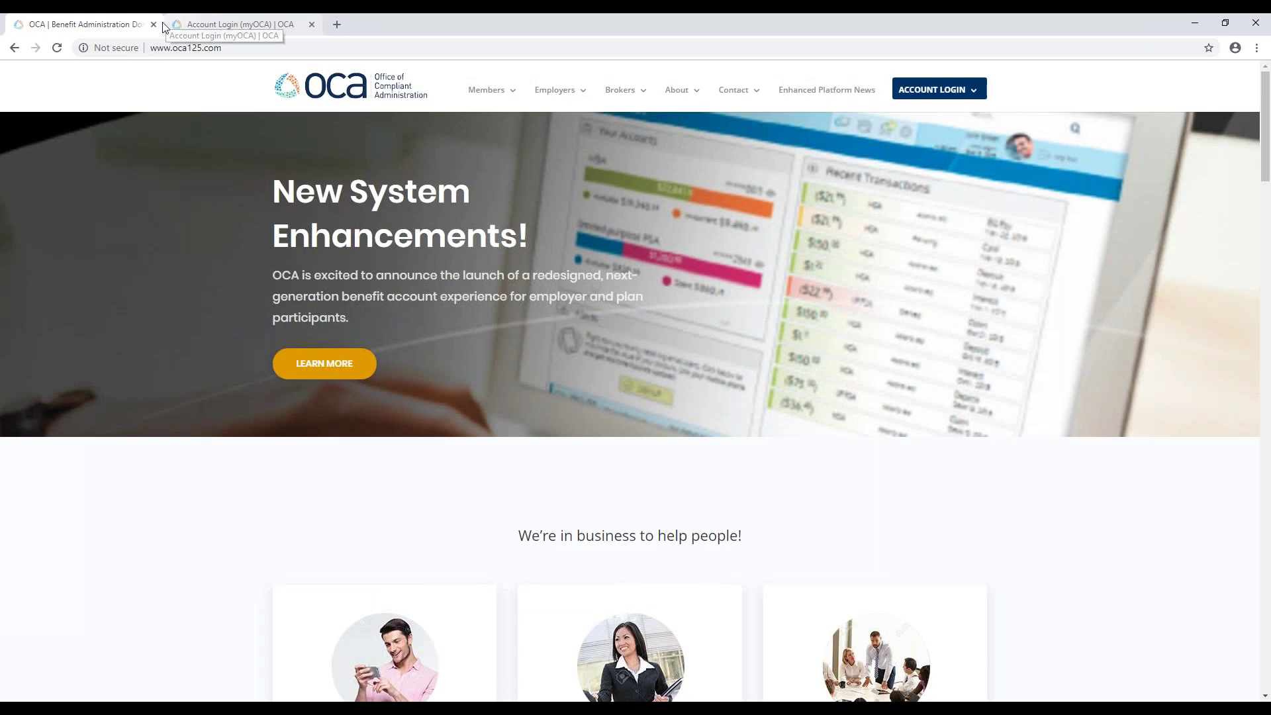
{"action": "left_click", "coordinate": [153, 25]}
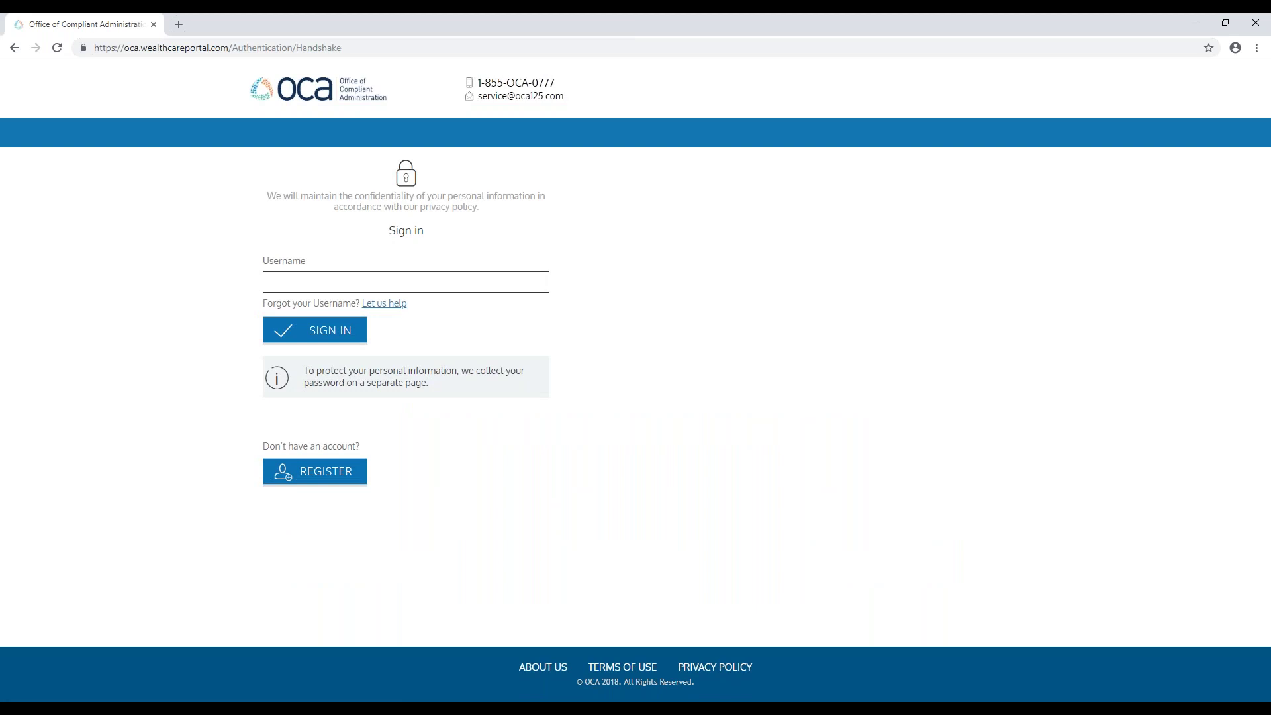
{"action": "left_click", "coordinate": [322, 478]}
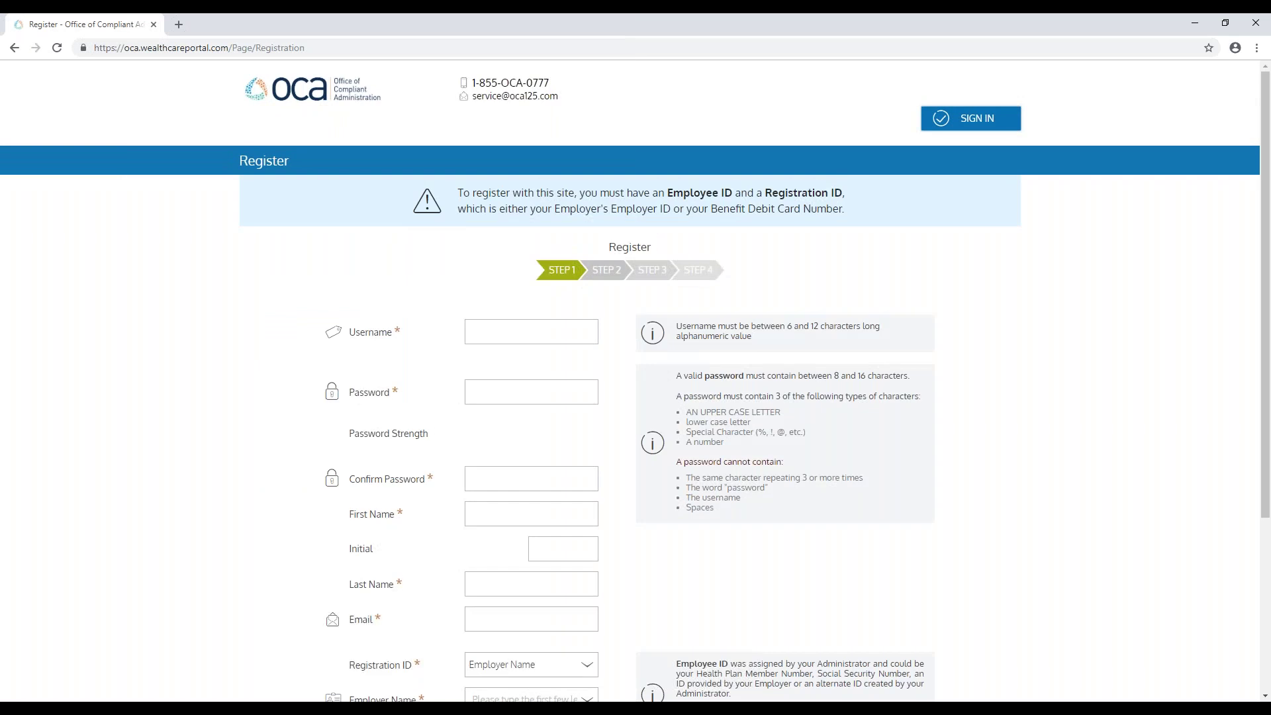
Step: Try Card Number as the Registration ID, then switch back to Employer Name
{"action": "scroll", "coordinate": [147, 275], "scroll_direction": "down", "scroll_amount": 3}
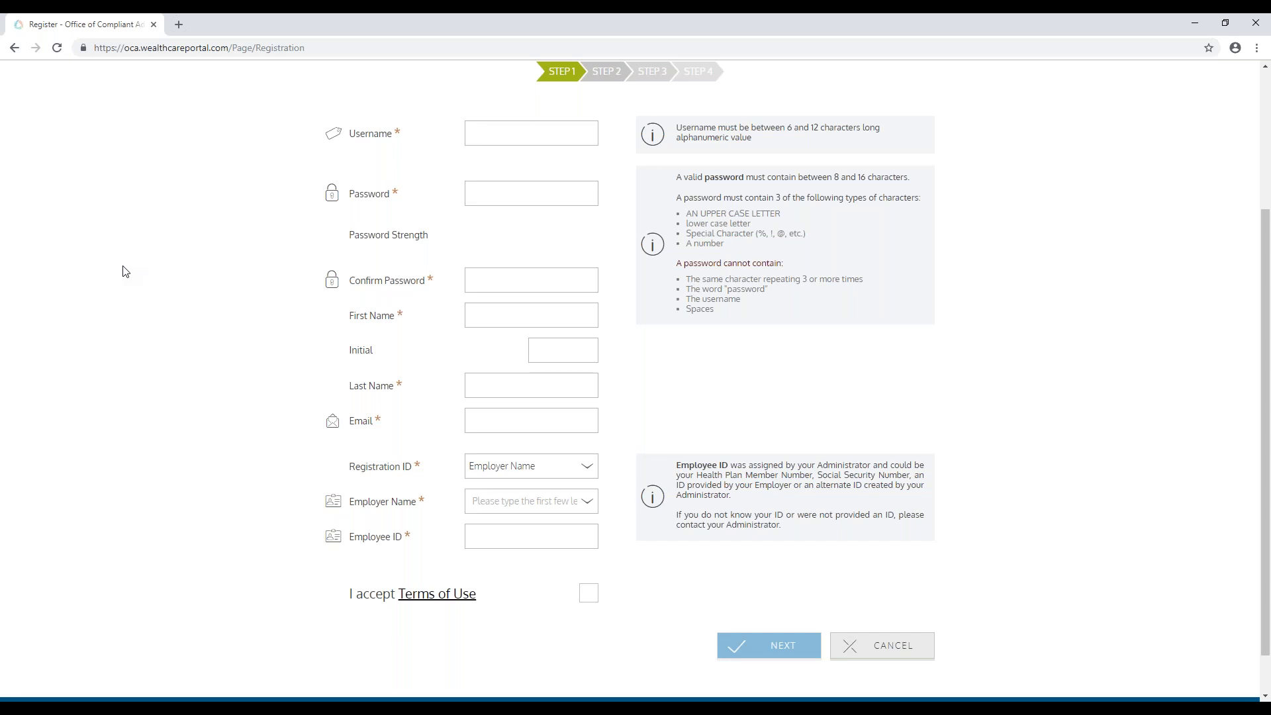
{"action": "scroll", "coordinate": [192, 389], "scroll_direction": "down", "scroll_amount": 1}
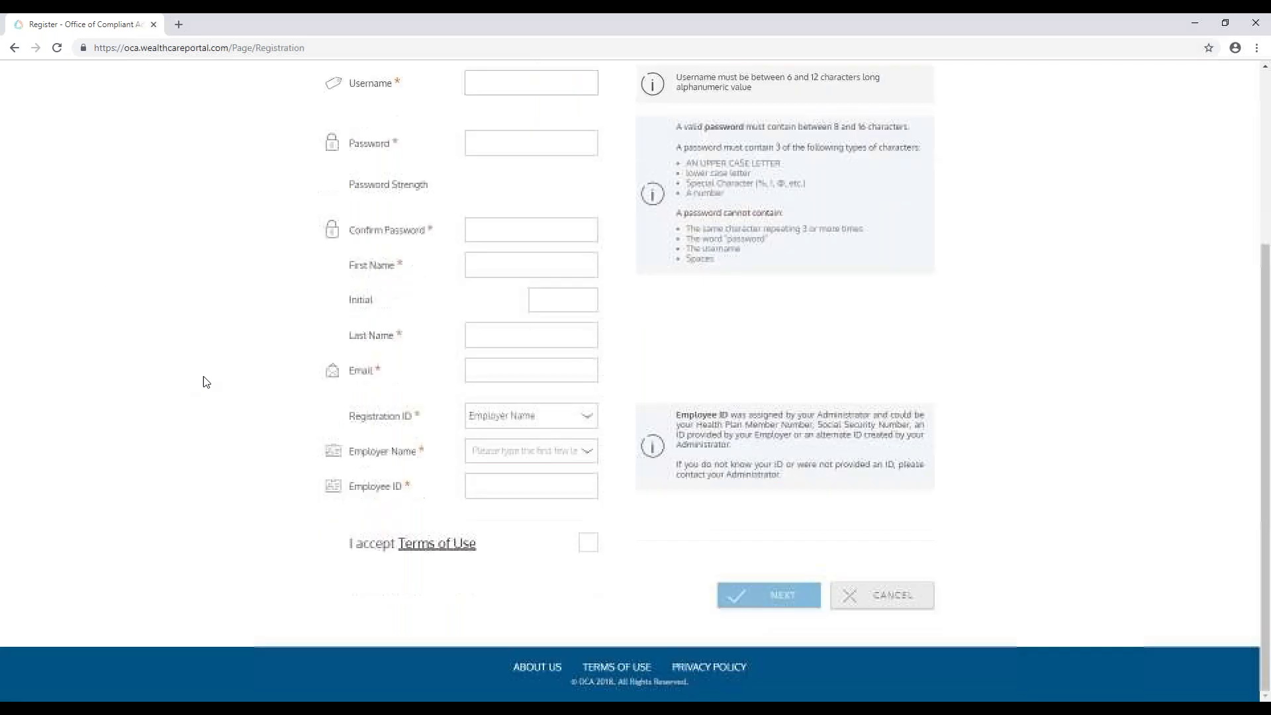
{"action": "left_click", "coordinate": [513, 424]}
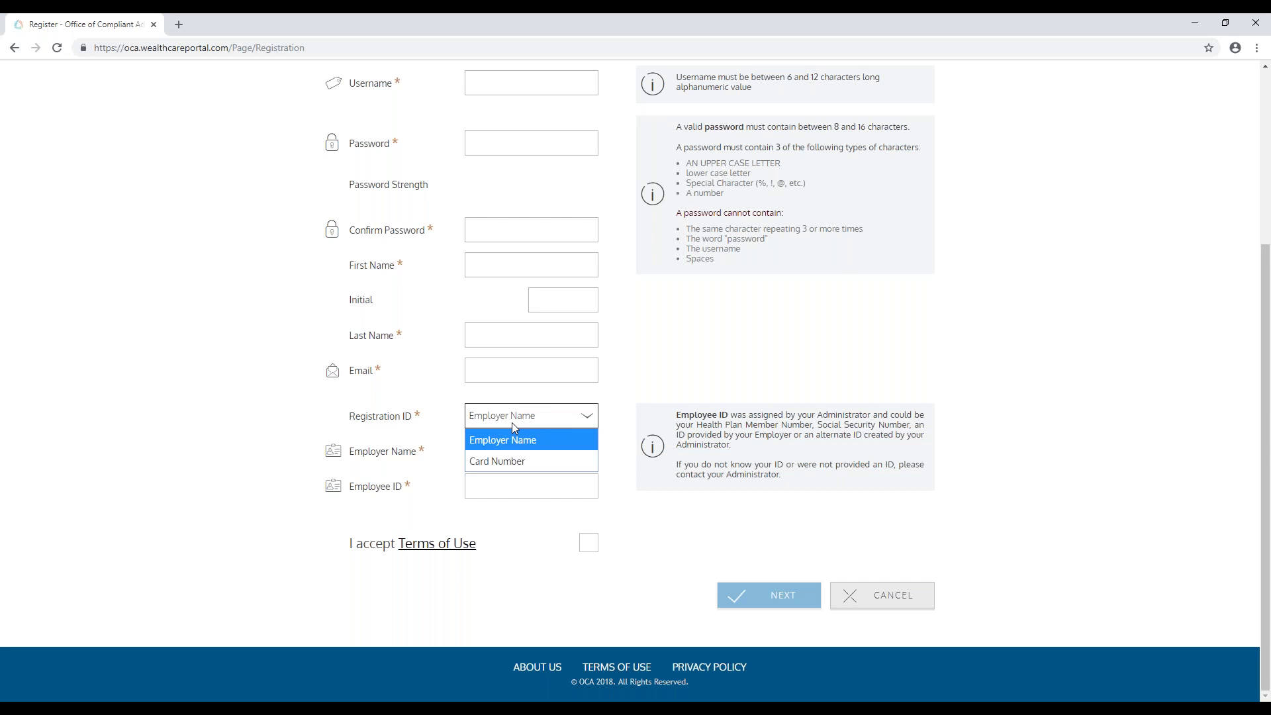
{"action": "left_click", "coordinate": [514, 462]}
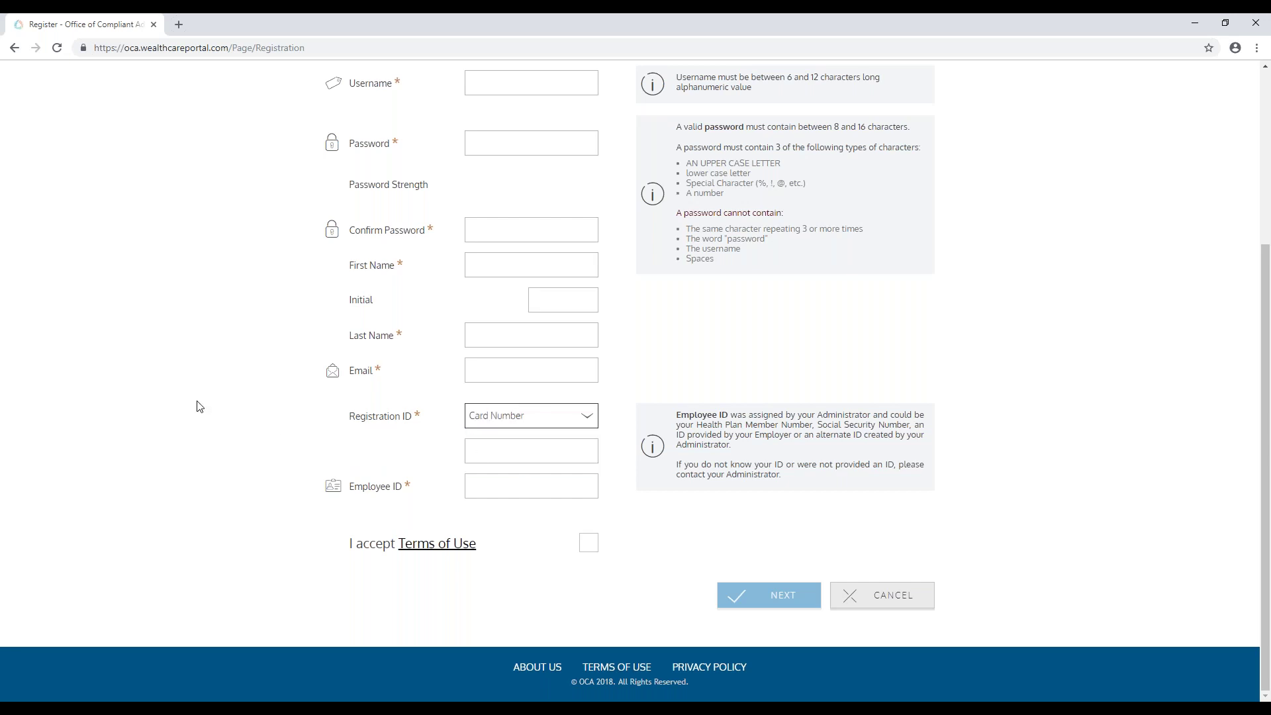
{"action": "left_click", "coordinate": [563, 459]}
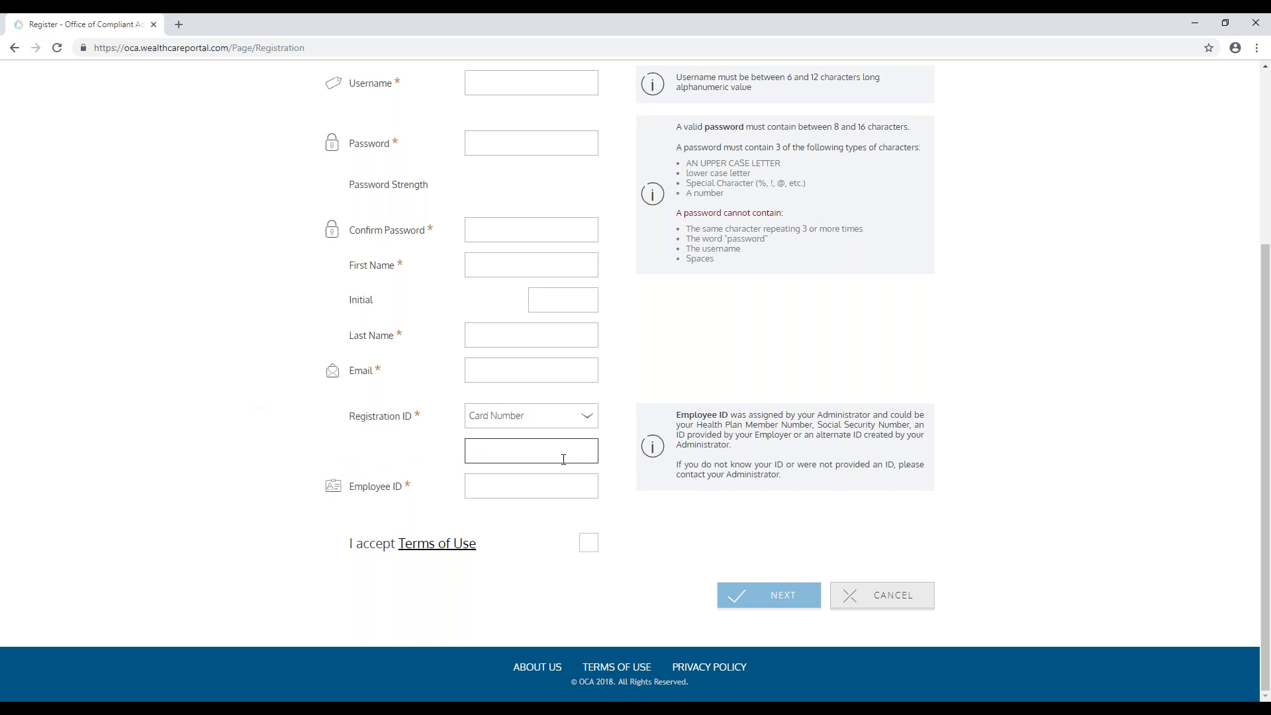
{"action": "left_click", "coordinate": [563, 417]}
{"action": "left_click", "coordinate": [544, 440]}
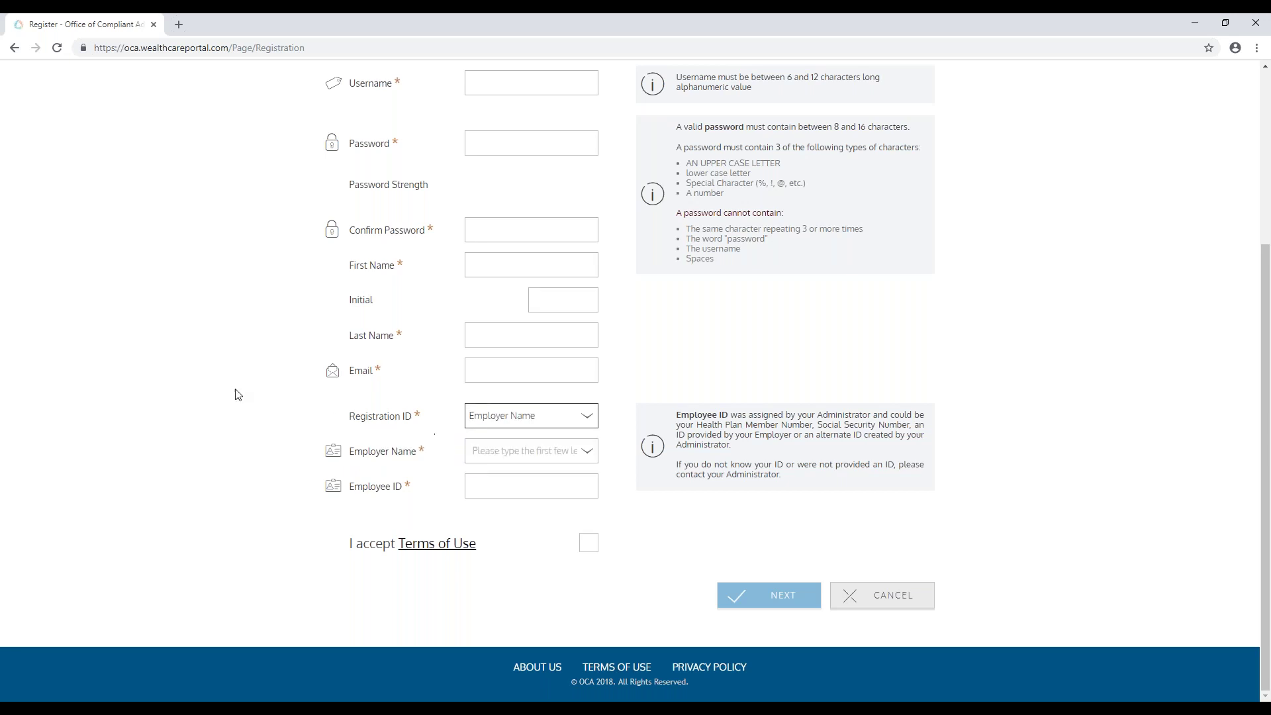
Step: Test the Employer Name list with 'as' and a sample Employee ID, then accept the Terms of Use
{"action": "left_click", "coordinate": [544, 450]}
{"action": "type", "text": "as"}
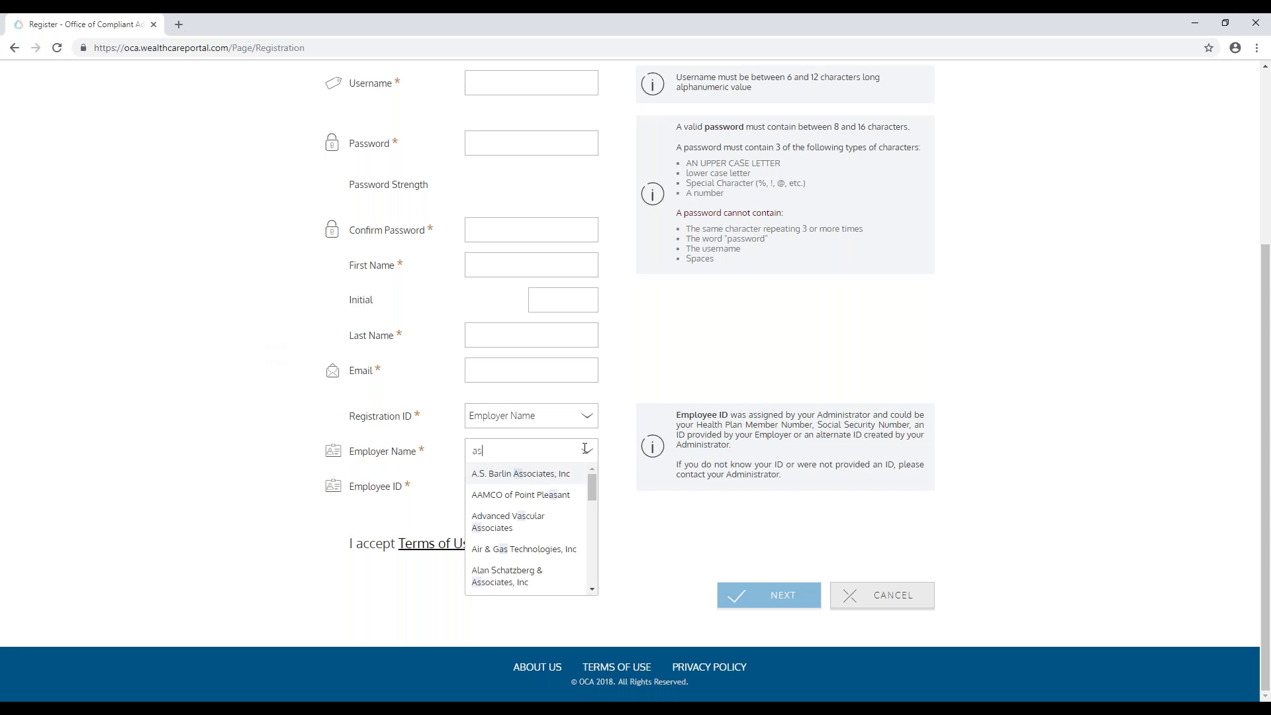
{"action": "left_click", "coordinate": [416, 449]}
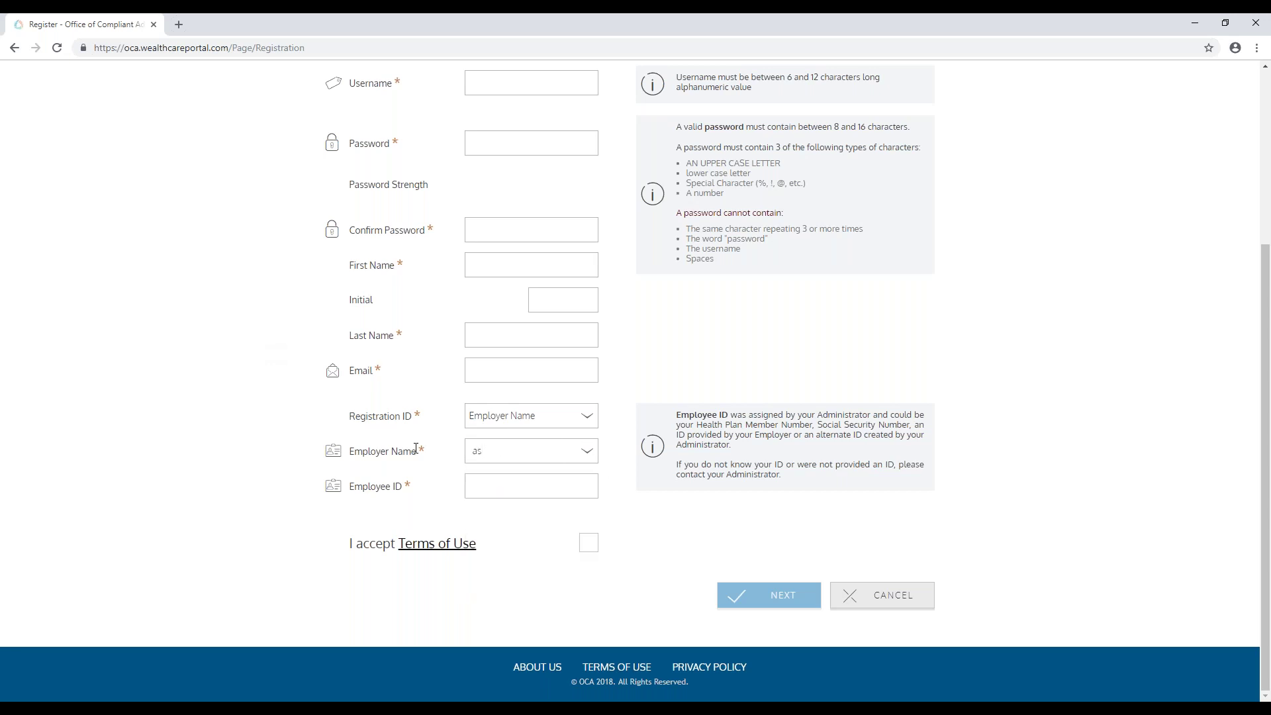
{"action": "left_click", "coordinate": [416, 448]}
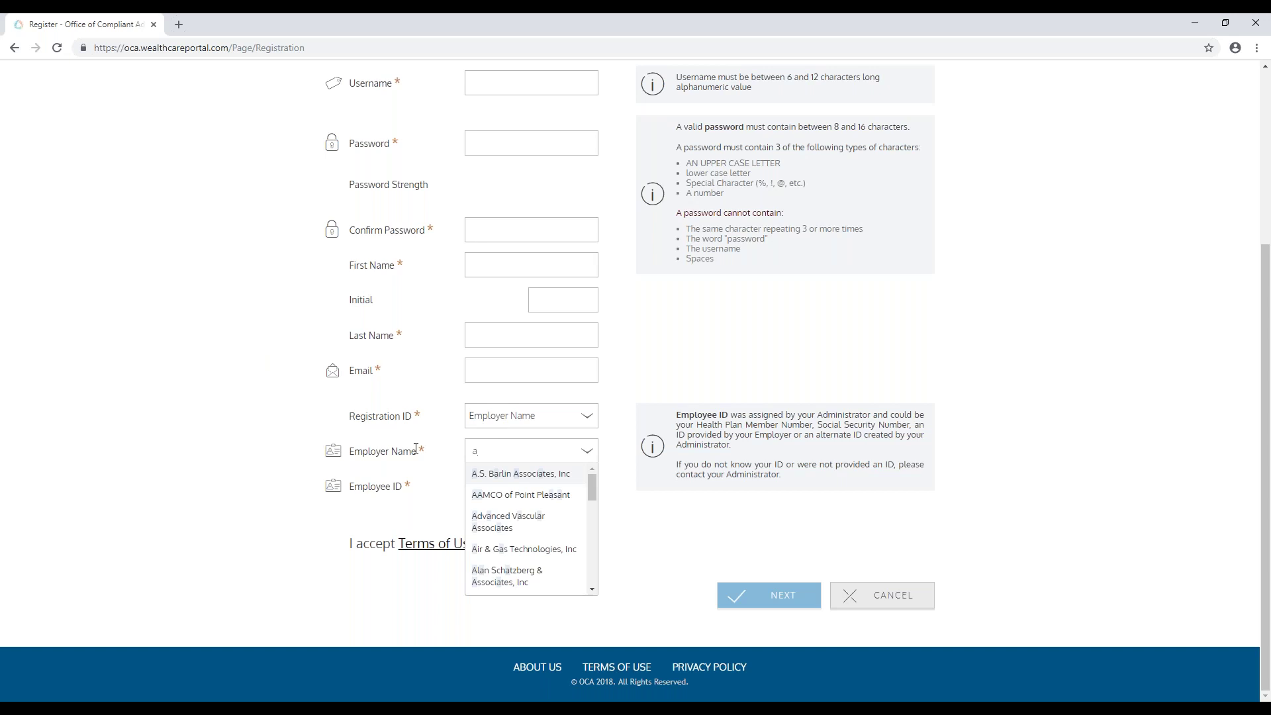
{"action": "left_click", "coordinate": [380, 487]}
{"action": "left_click", "coordinate": [494, 485]}
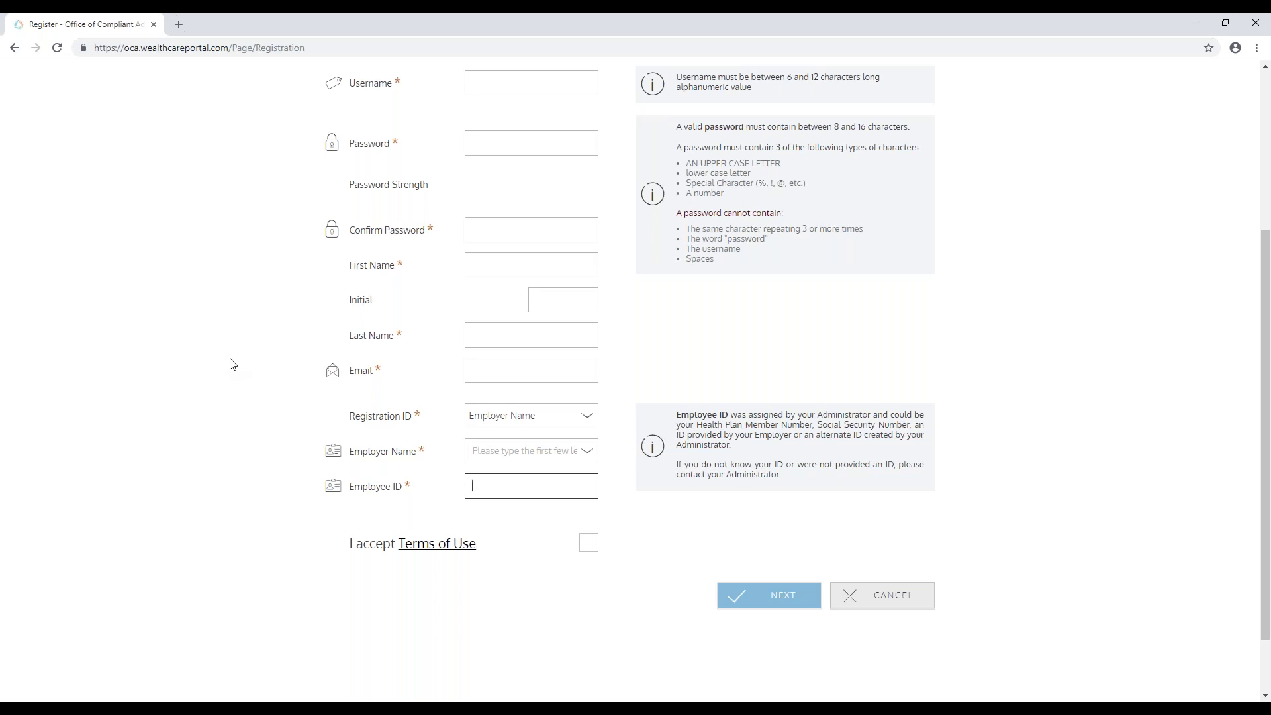
{"action": "type", "text": "123456789"}
{"action": "key", "text": "BackSpace"}
{"action": "key", "text": "BackSpace"}
{"action": "key", "text": "BackSpace"}
{"action": "key", "text": "BackSpace"}
{"action": "key", "text": "BackSpace"}
{"action": "key", "text": "BackSpace"}
{"action": "key", "text": "BackSpace"}
{"action": "key", "text": "BackSpace"}
{"action": "left_click", "coordinate": [582, 541]}
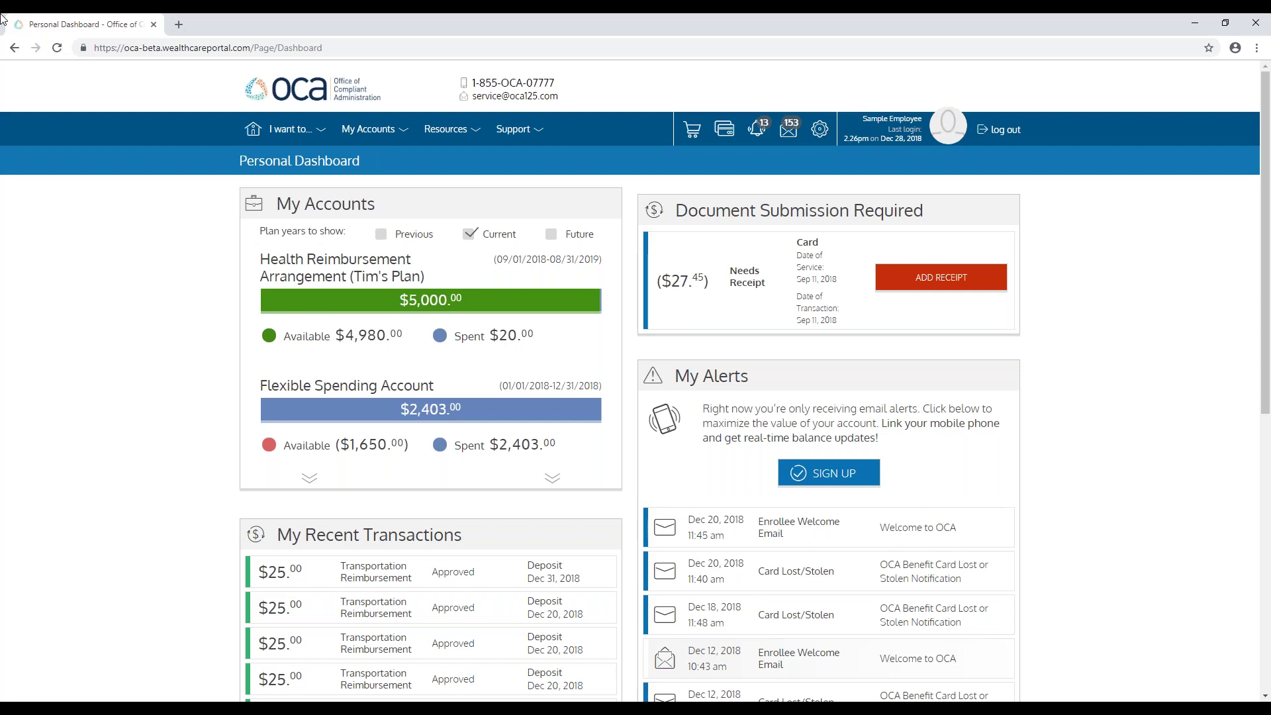
Step: Open the 'I want to..' menu to list claim tasks such as Submit Manual Claim
{"action": "left_click", "coordinate": [284, 131]}
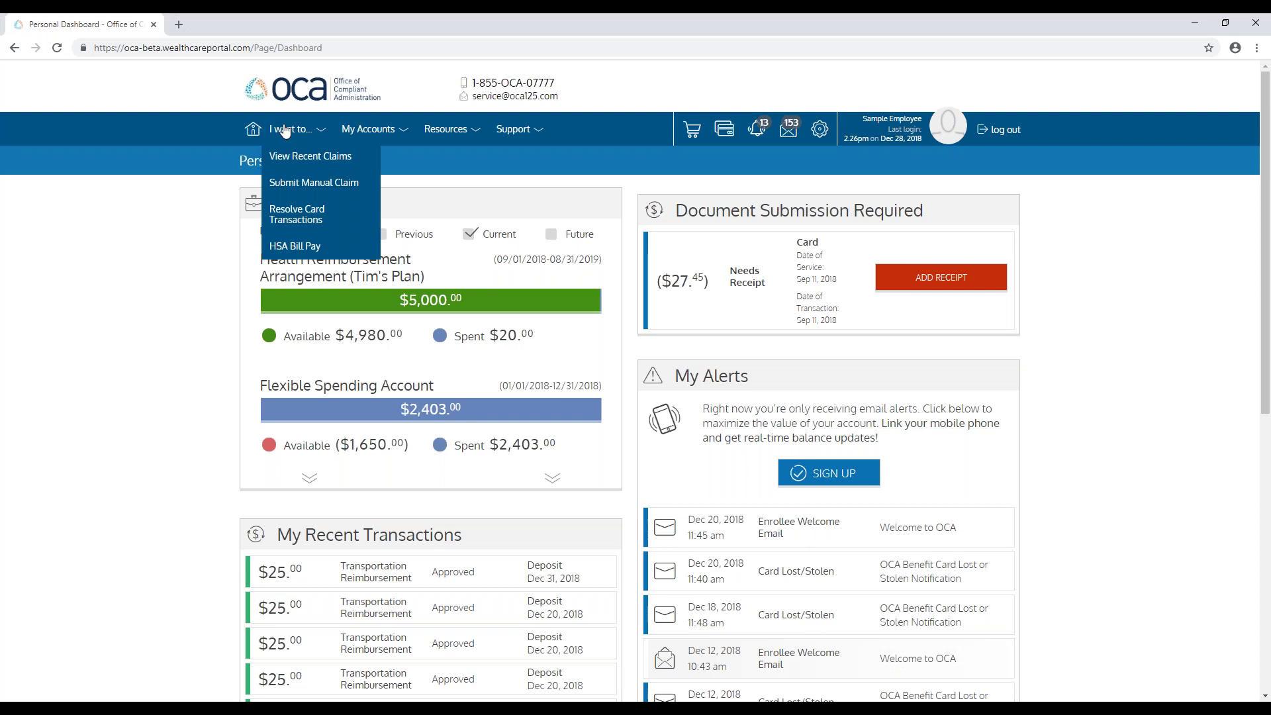
Step: Start a manual claim with a service start date of Dec 1, 2018
{"action": "left_click", "coordinate": [292, 183]}
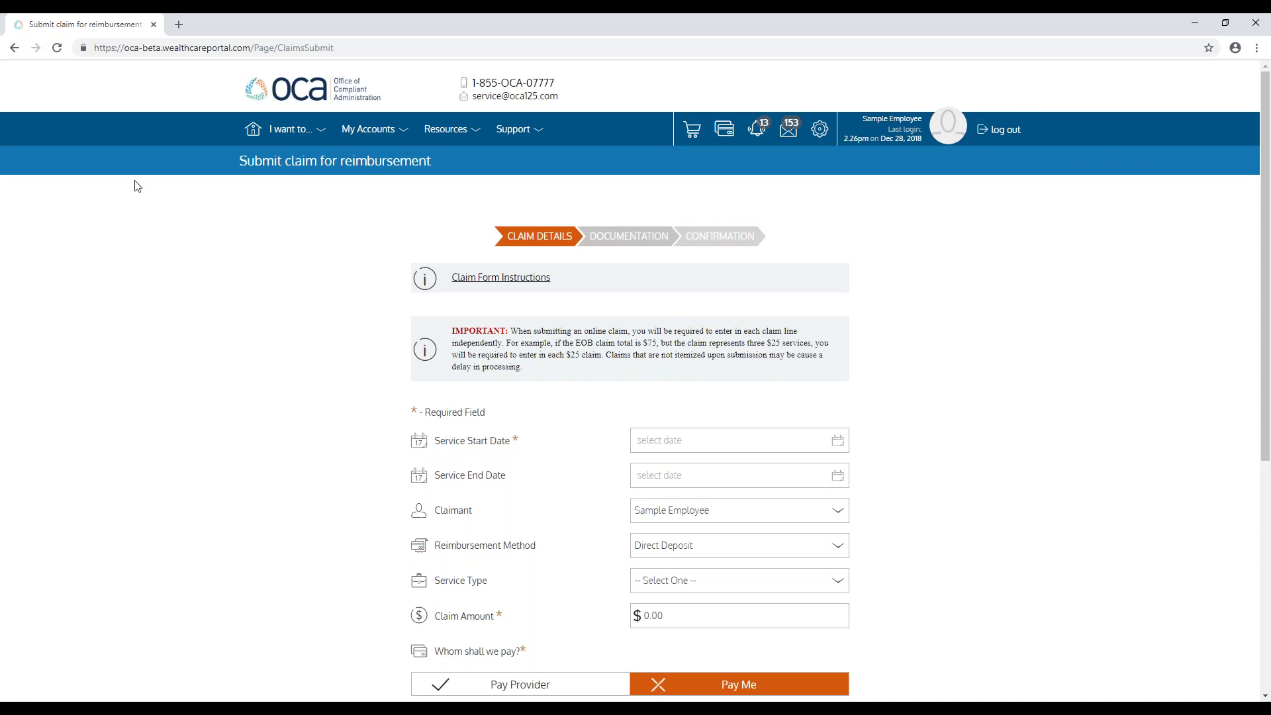
{"action": "scroll", "coordinate": [225, 271], "scroll_direction": "down", "scroll_amount": 3}
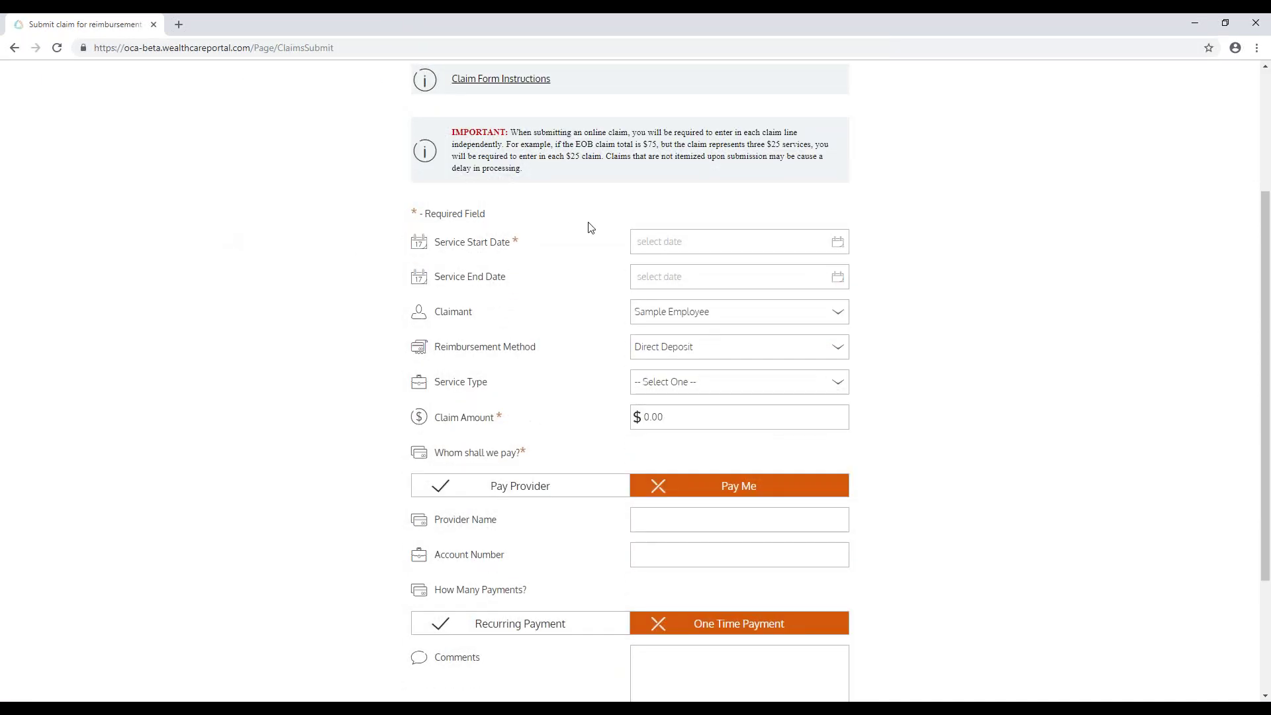
{"action": "left_click", "coordinate": [841, 246]}
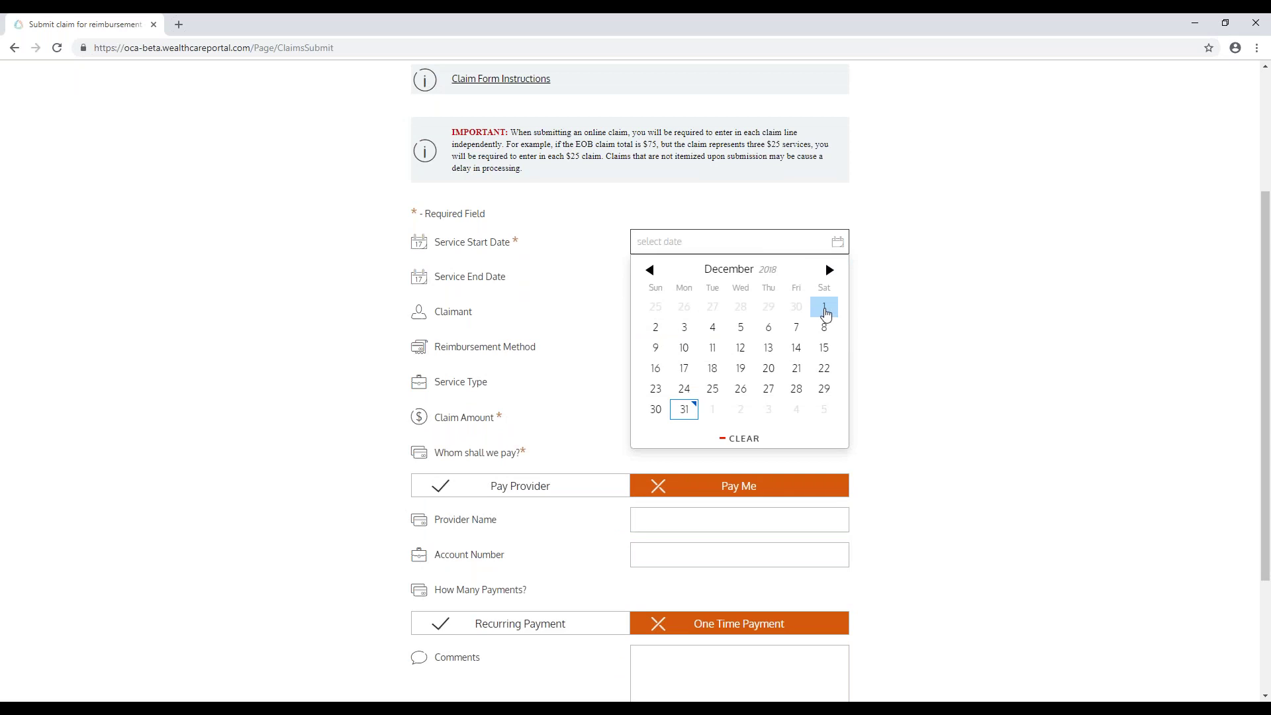
{"action": "left_click", "coordinate": [824, 306]}
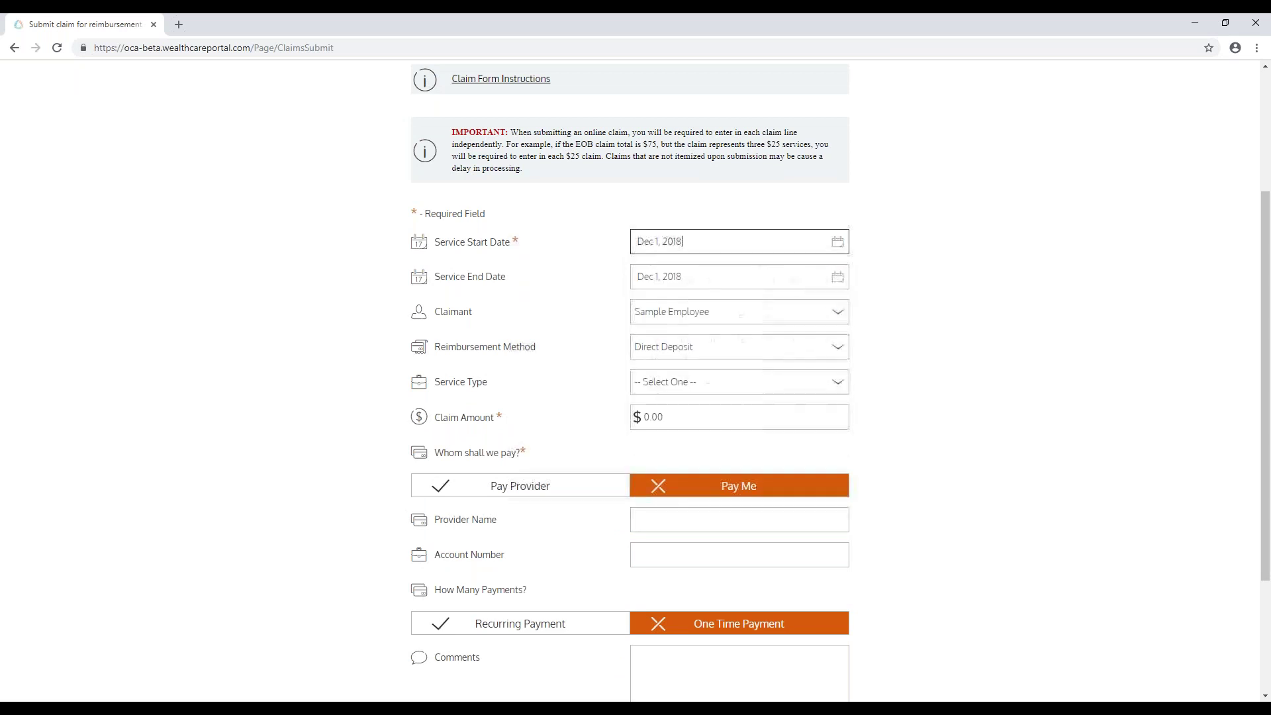
{"action": "left_click", "coordinate": [842, 279]}
{"action": "left_click", "coordinate": [868, 285]}
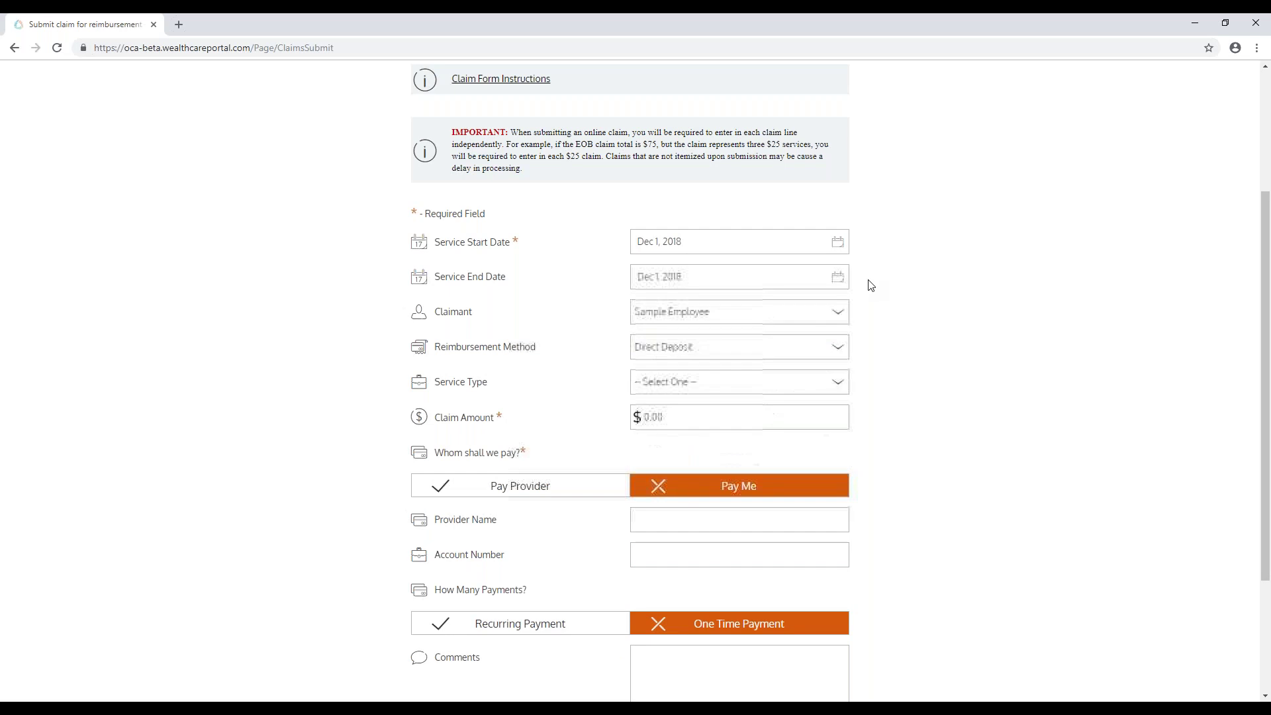
Step: Keep the employee as claimant and set the reimbursement method to Check
{"action": "left_click", "coordinate": [833, 315]}
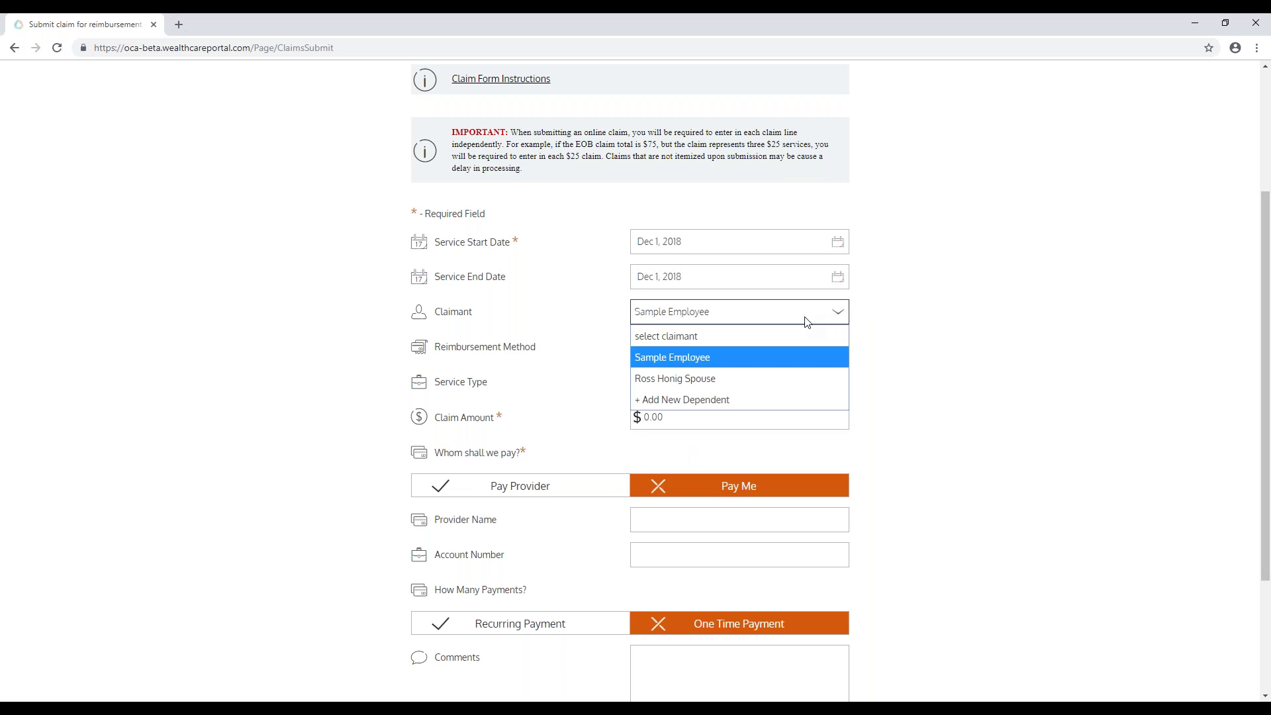
{"action": "left_click", "coordinate": [761, 357]}
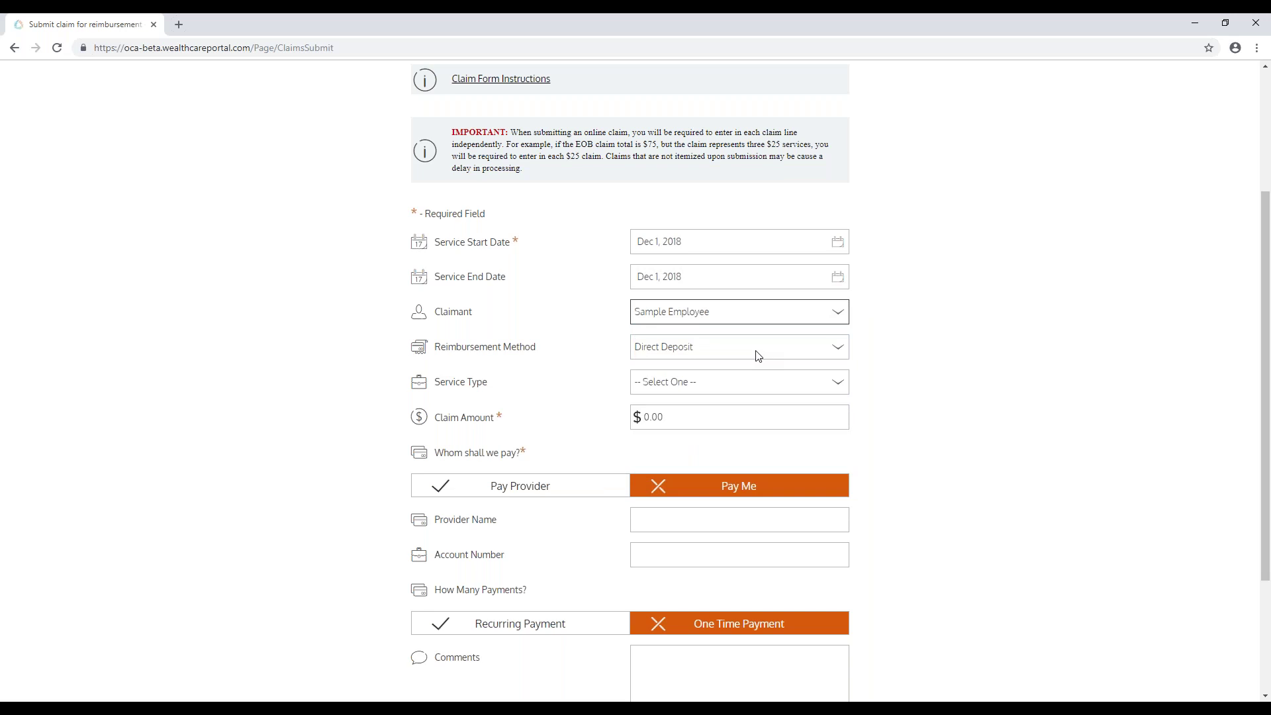
{"action": "left_click", "coordinate": [759, 354]}
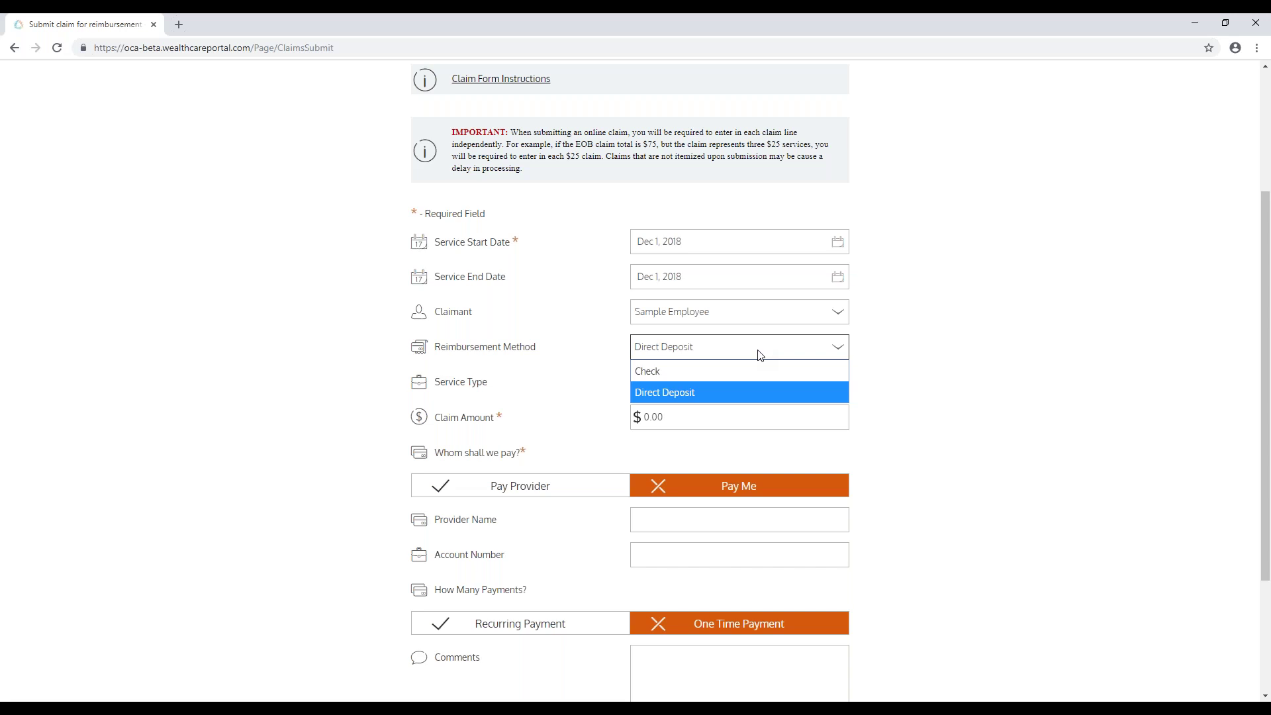
{"action": "left_click", "coordinate": [737, 371]}
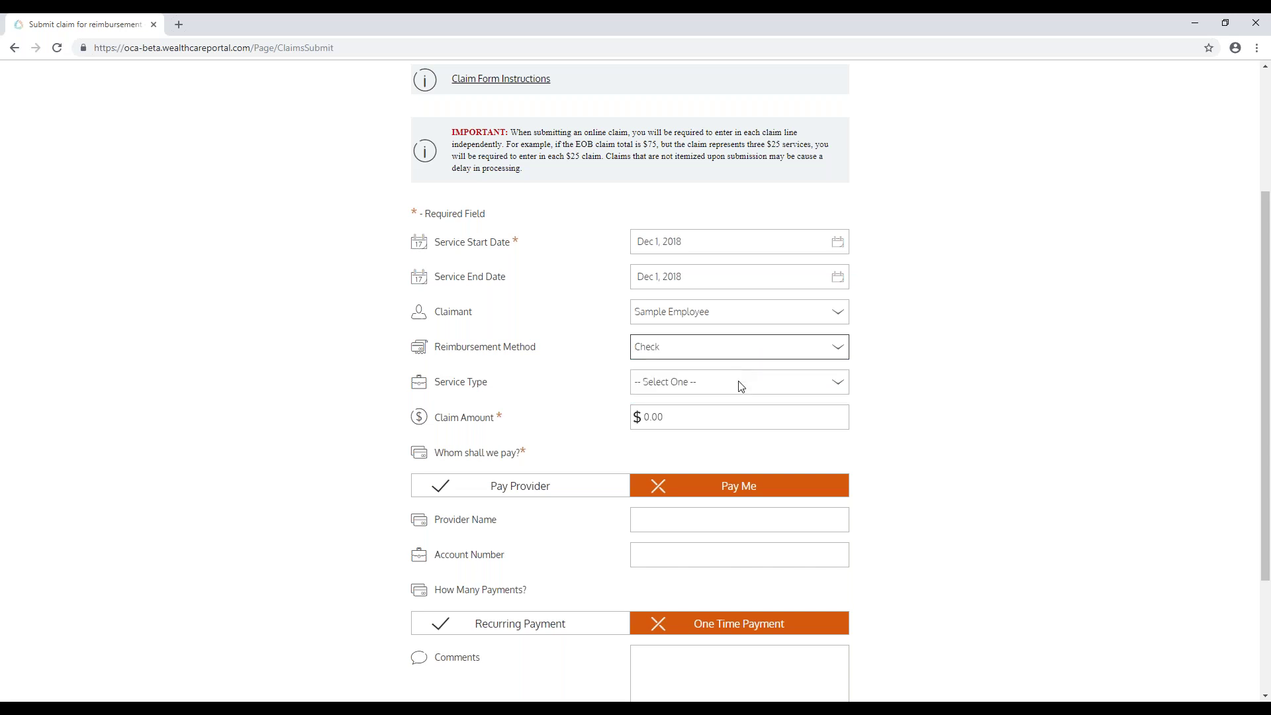
{"action": "left_click", "coordinate": [1007, 348]}
{"action": "scroll", "coordinate": [1007, 347], "scroll_direction": "down", "scroll_amount": 2}
{"action": "scroll", "coordinate": [1007, 348], "scroll_direction": "down", "scroll_amount": 1}
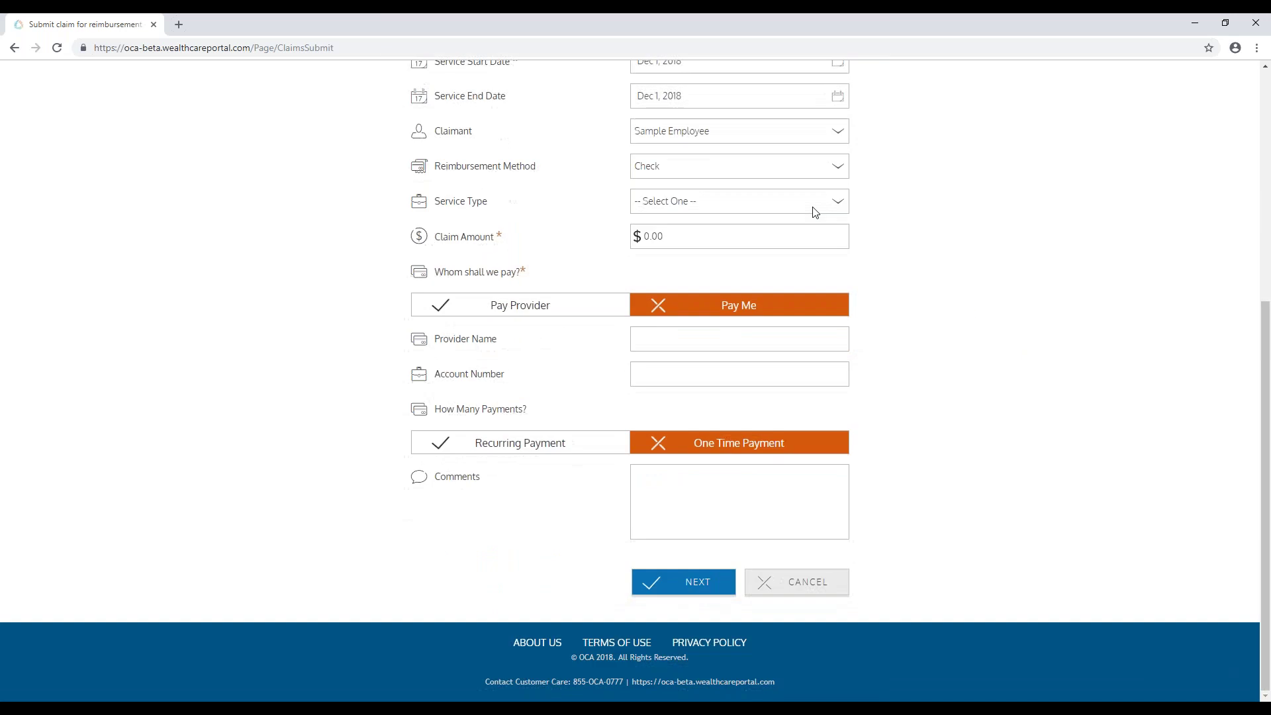
Step: Set the service type to In Network Deductible Office Visit
{"action": "left_click", "coordinate": [807, 205]}
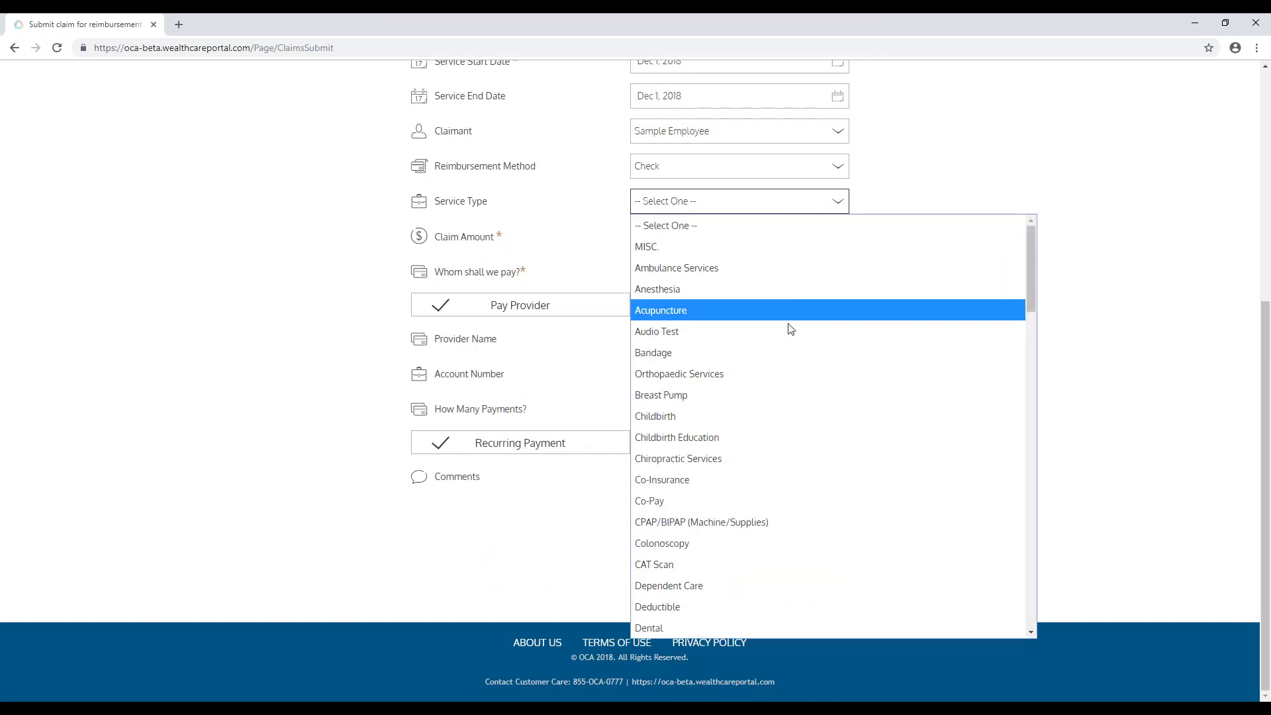
{"action": "scroll", "coordinate": [792, 369], "scroll_direction": "down", "scroll_amount": 1}
{"action": "scroll", "coordinate": [793, 371], "scroll_direction": "down", "scroll_amount": 8}
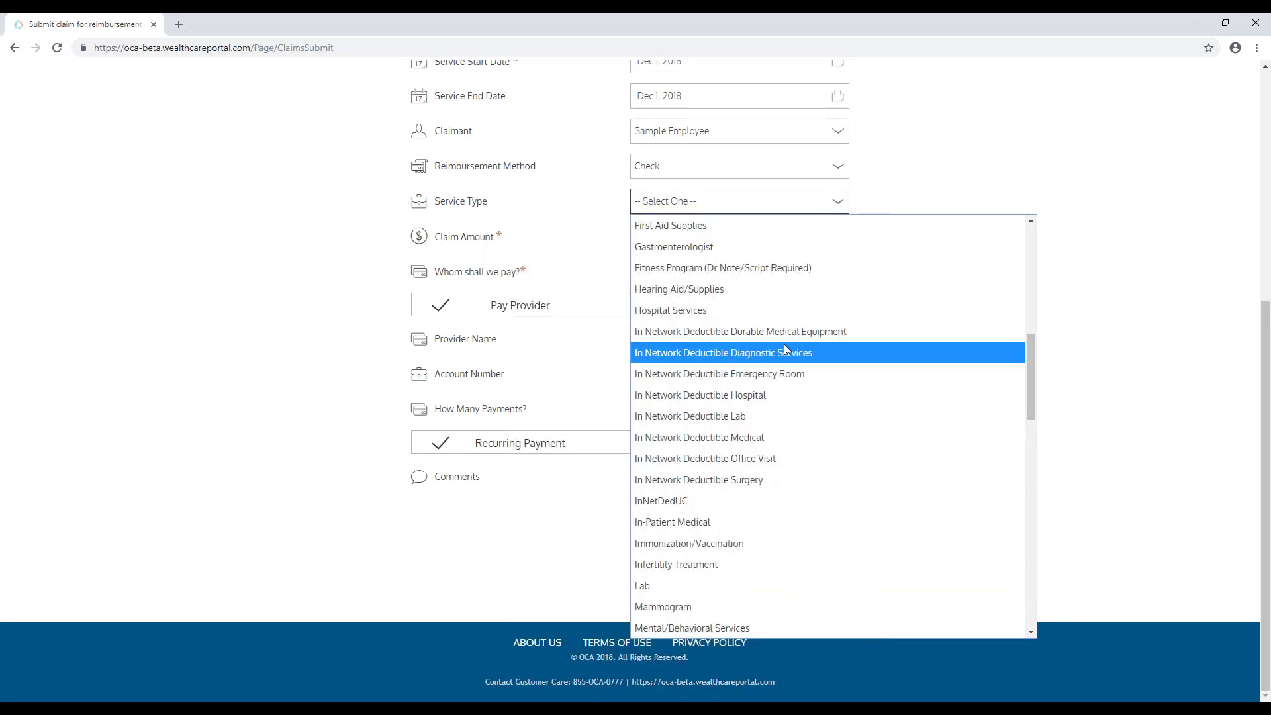
{"action": "left_click", "coordinate": [771, 458]}
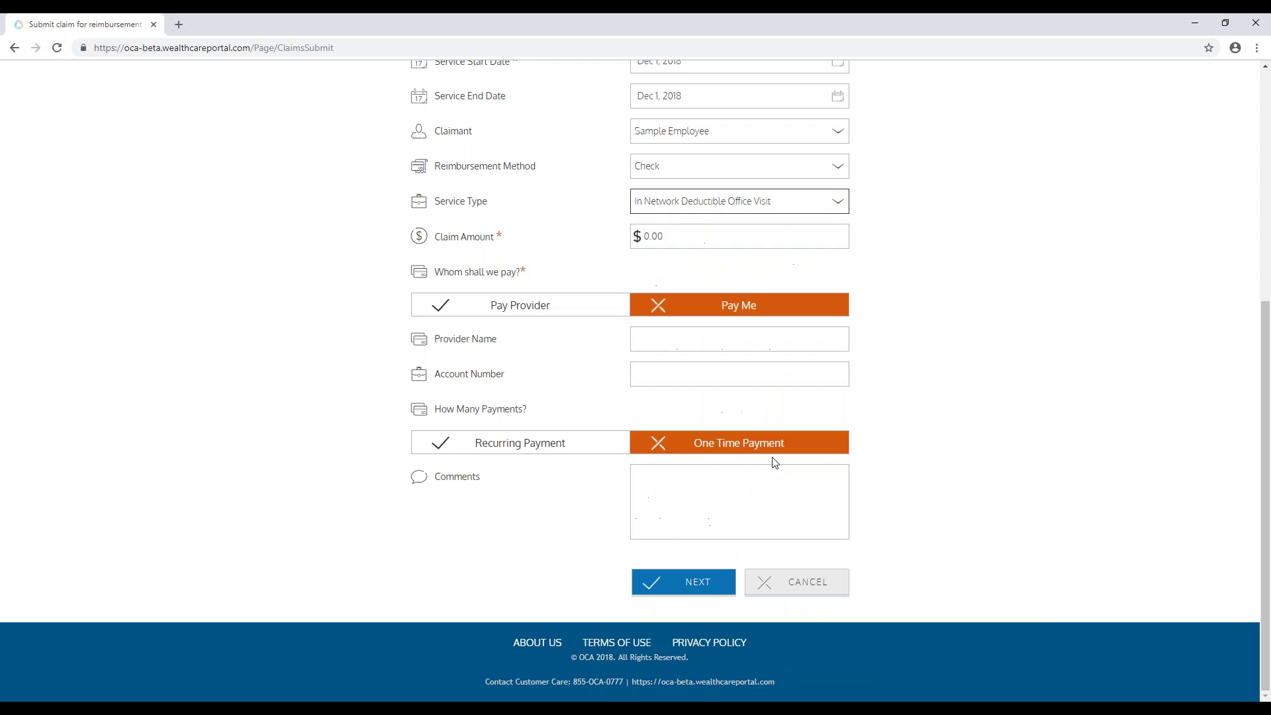
Step: Change the claim amount to 120.00 and continue to the Documentation step
{"action": "left_click", "coordinate": [690, 232]}
{"action": "left_click_drag", "start_coordinate": [690, 232], "coordinate": [519, 235]}
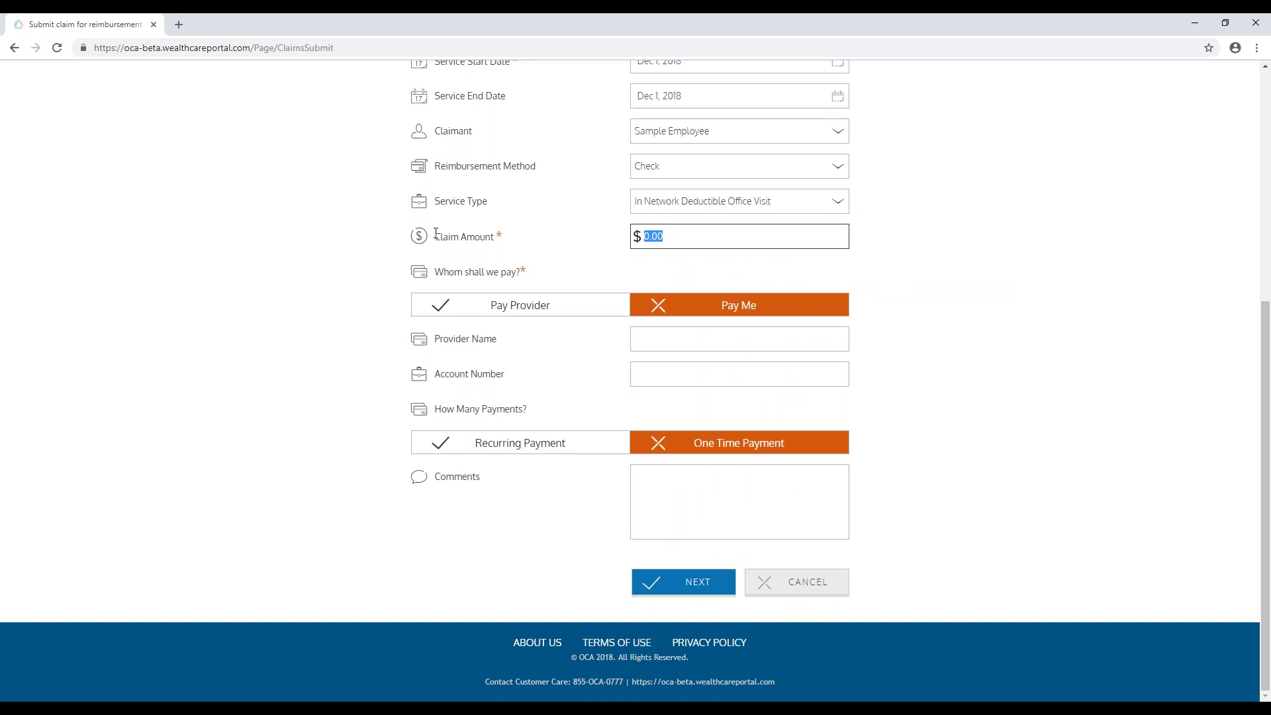
{"action": "key", "text": "BackSpace"}
{"action": "type", "text": "120"}
{"action": "left_click", "coordinate": [331, 284]}
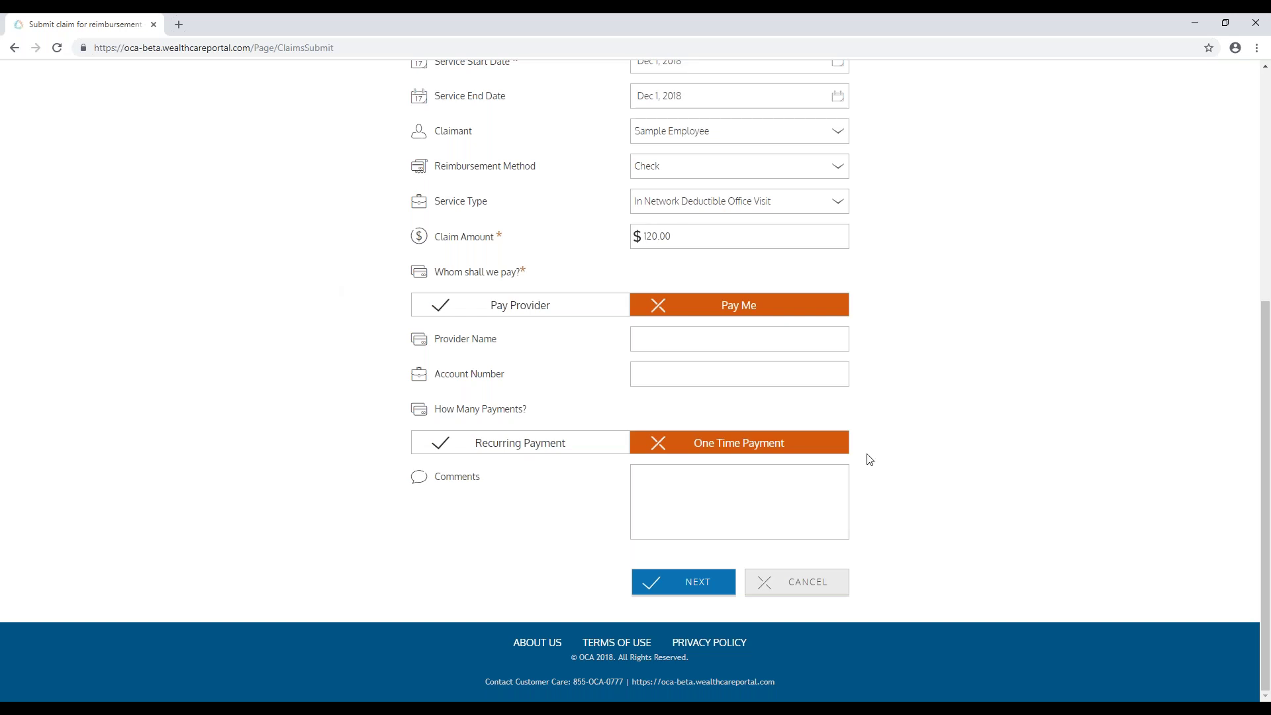
{"action": "left_click", "coordinate": [674, 585]}
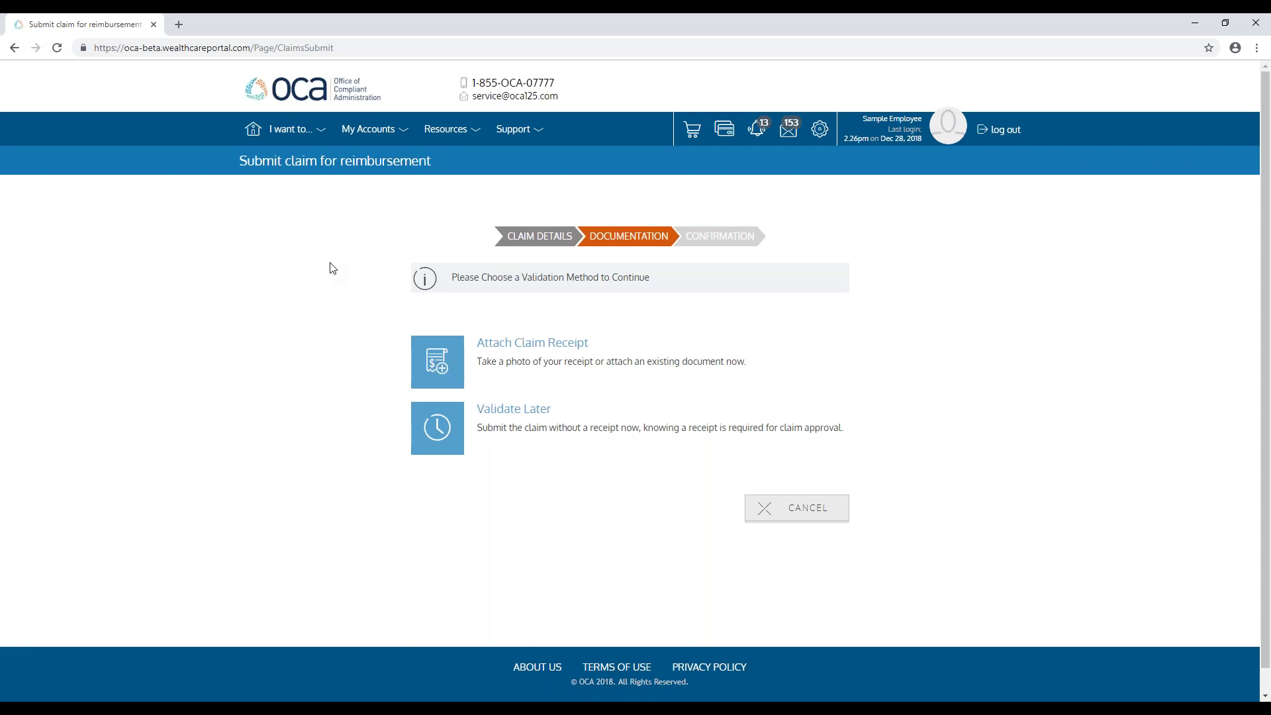
Step: Choose Attach Claim Receipt to open the Add Receipt upload page
{"action": "left_click", "coordinate": [533, 343]}
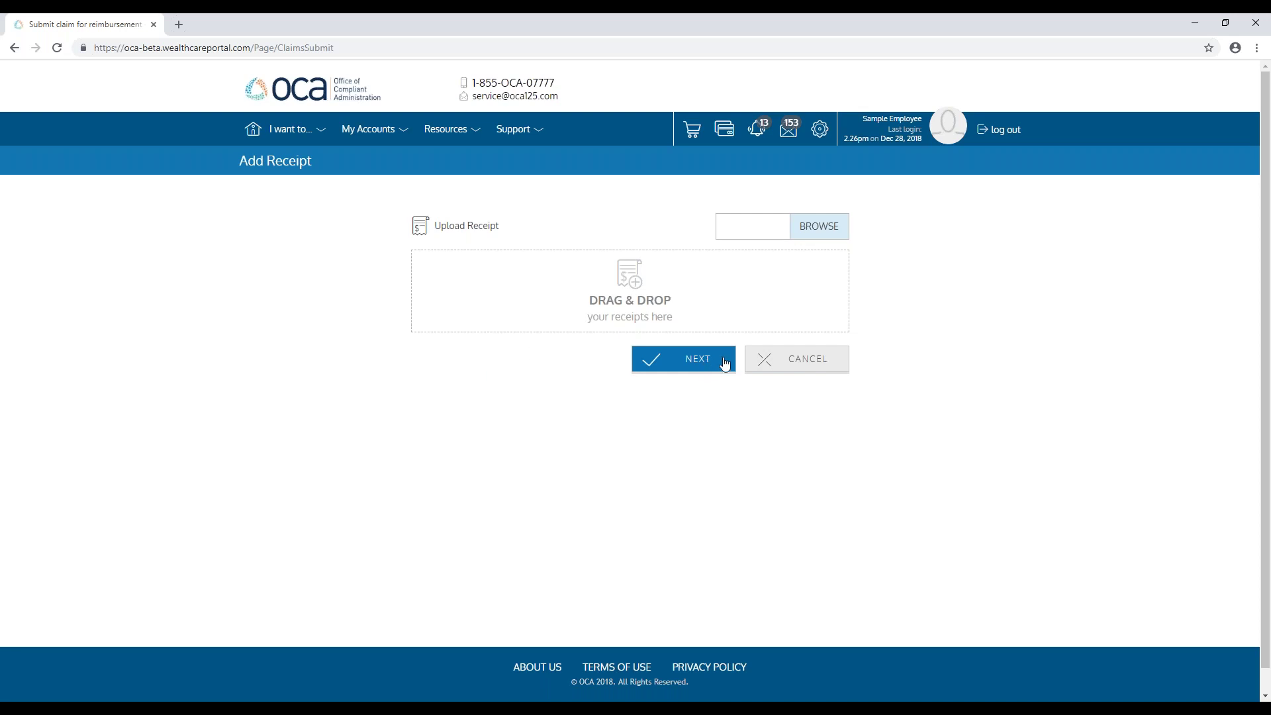
Step: Cancel the receipt upload to validate later and review the $120.00 claim's Confirmation summary
{"action": "left_click", "coordinate": [765, 364]}
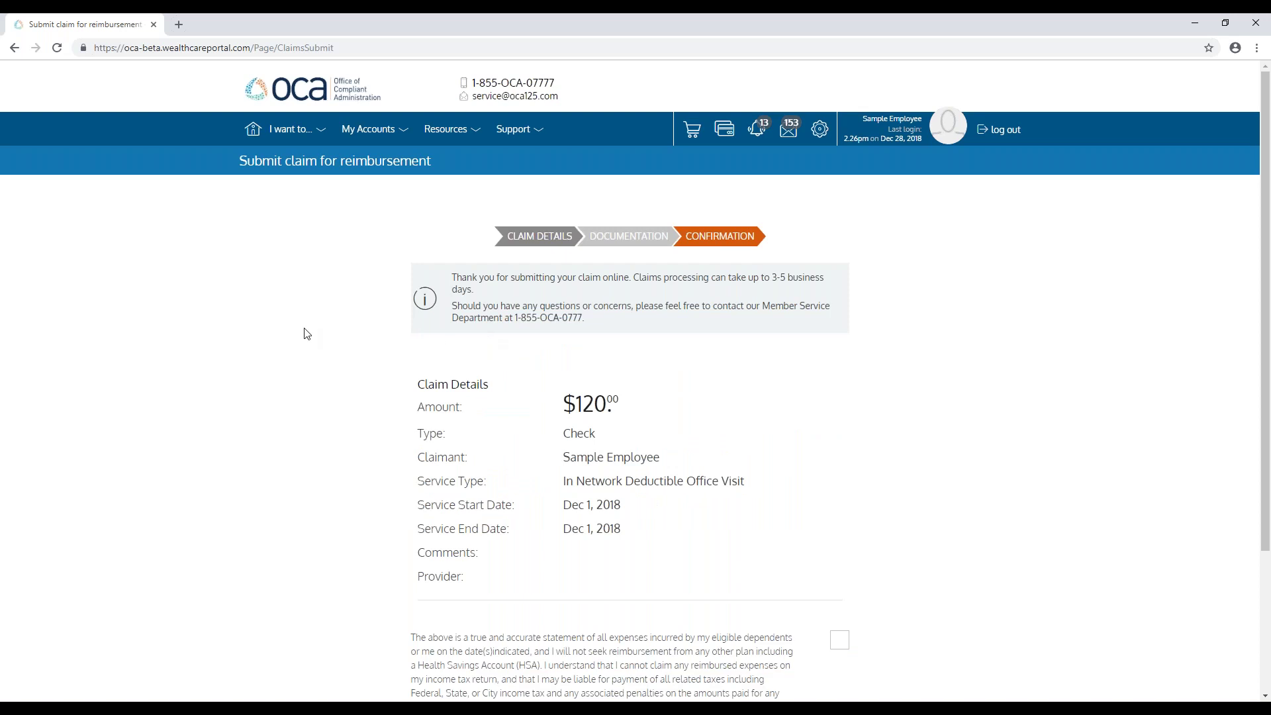
{"action": "scroll", "coordinate": [306, 333], "scroll_direction": "down", "scroll_amount": 1}
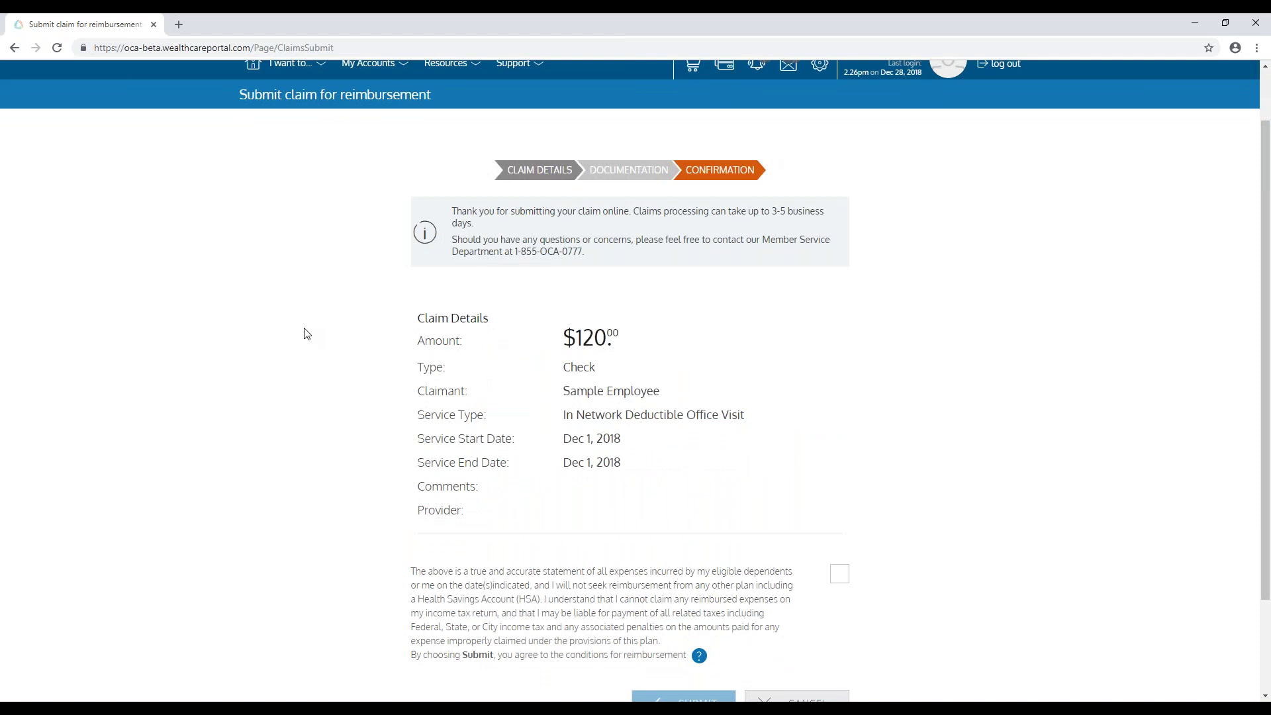
Step: Agree to the reimbursement conditions and submit the $120.00 Check claim
{"action": "scroll", "coordinate": [610, 375], "scroll_direction": "down", "scroll_amount": 3}
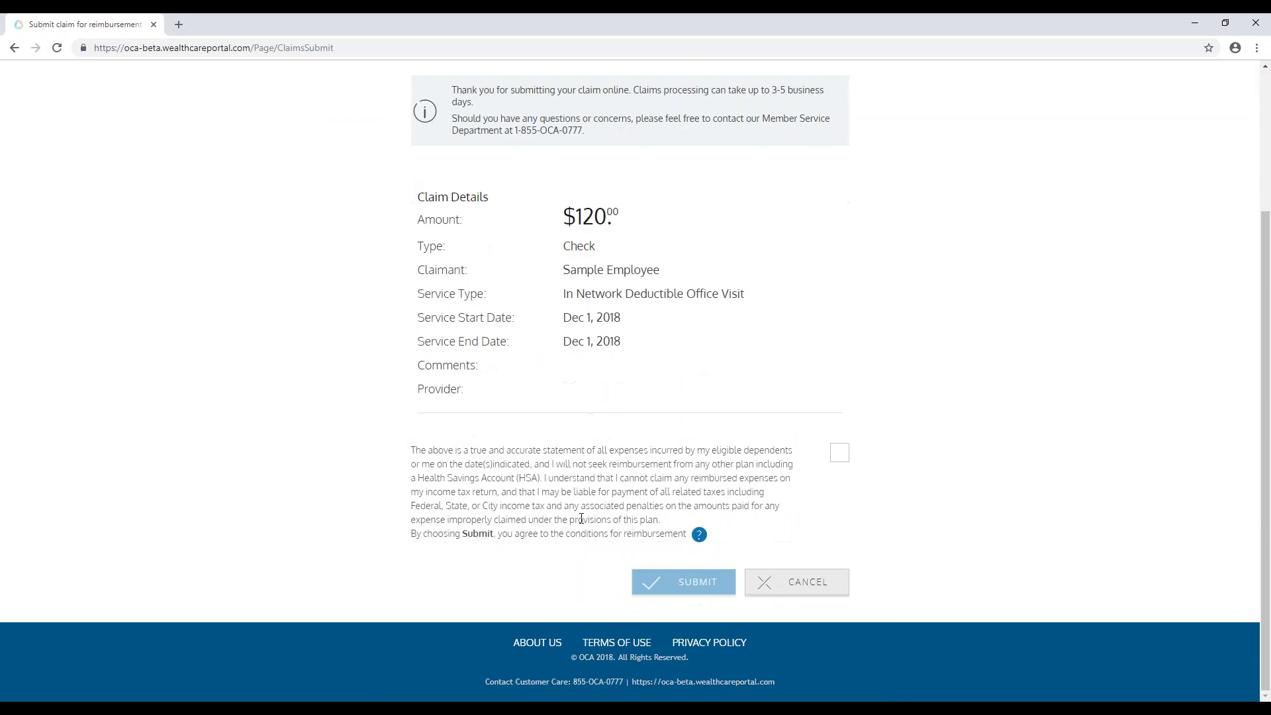
{"action": "left_click", "coordinate": [843, 454]}
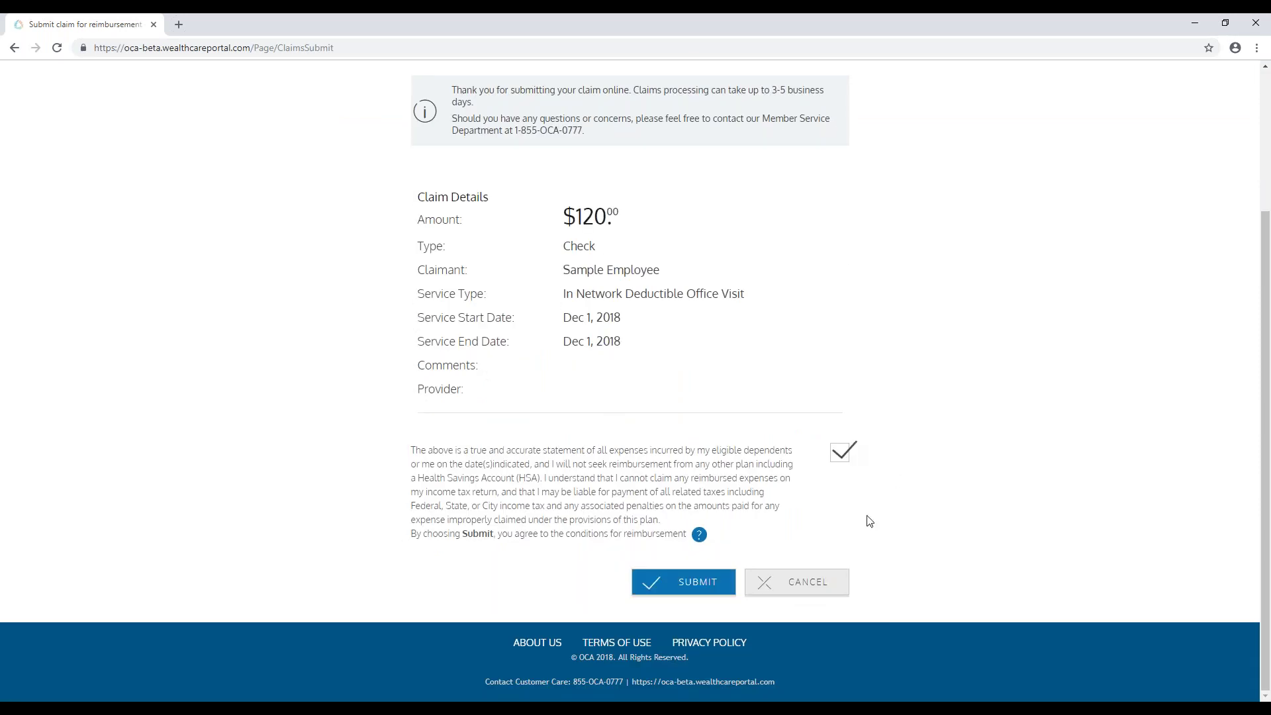
{"action": "left_click", "coordinate": [695, 586]}
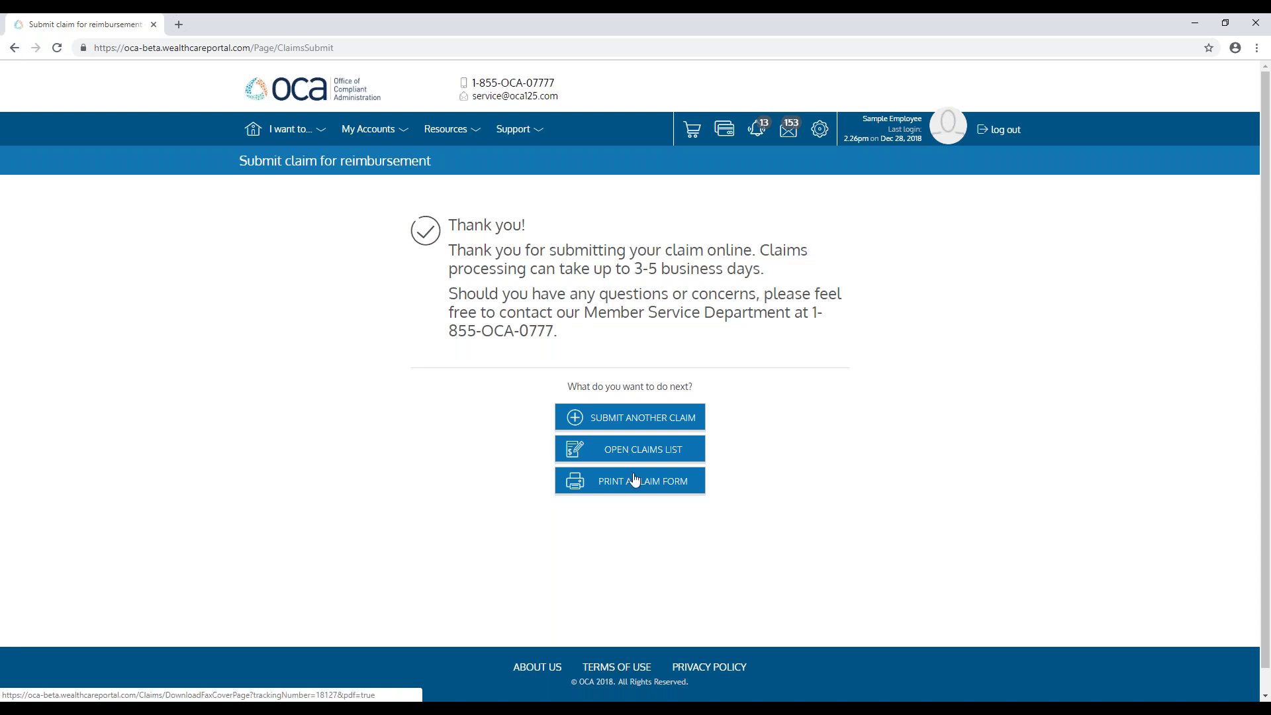
Step: Go home to the Personal Dashboard and scroll to recent transactions and email alerts
{"action": "left_click", "coordinate": [259, 137]}
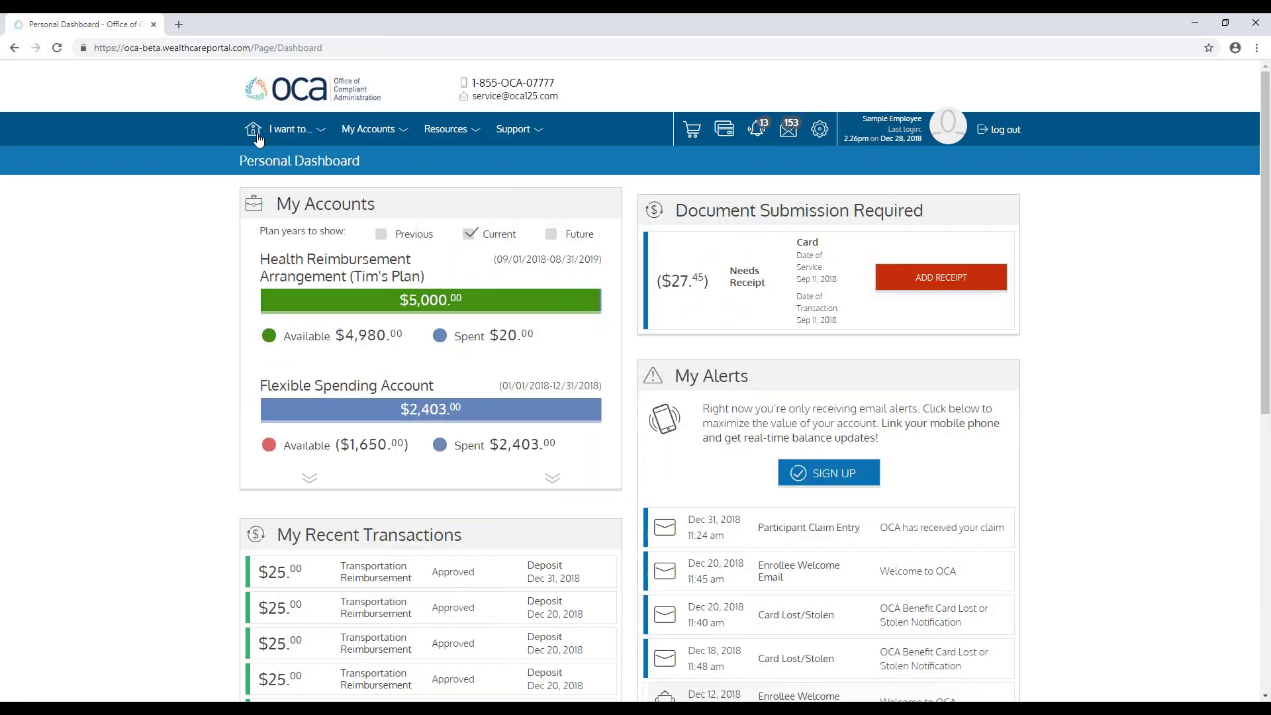
{"action": "scroll", "coordinate": [192, 185], "scroll_direction": "down", "scroll_amount": 3}
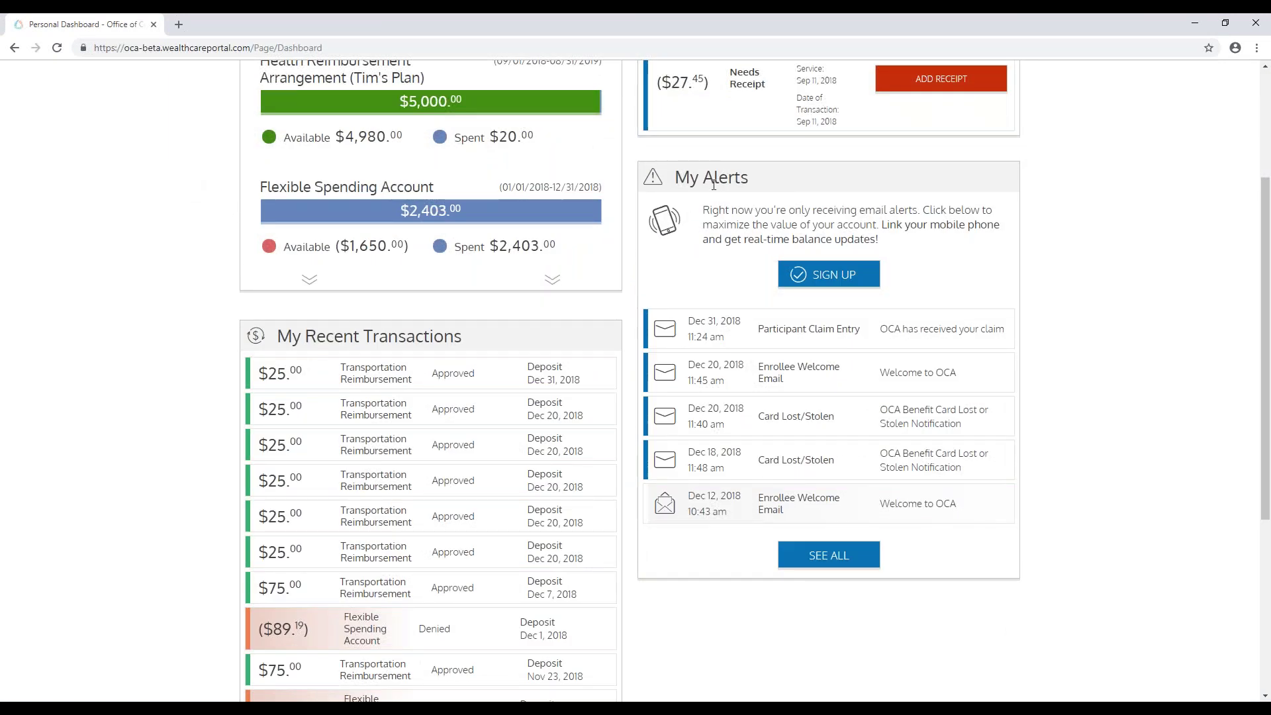
Step: Open the My Alerts sign-up and cancel adding a mobile number
{"action": "left_click", "coordinate": [830, 278]}
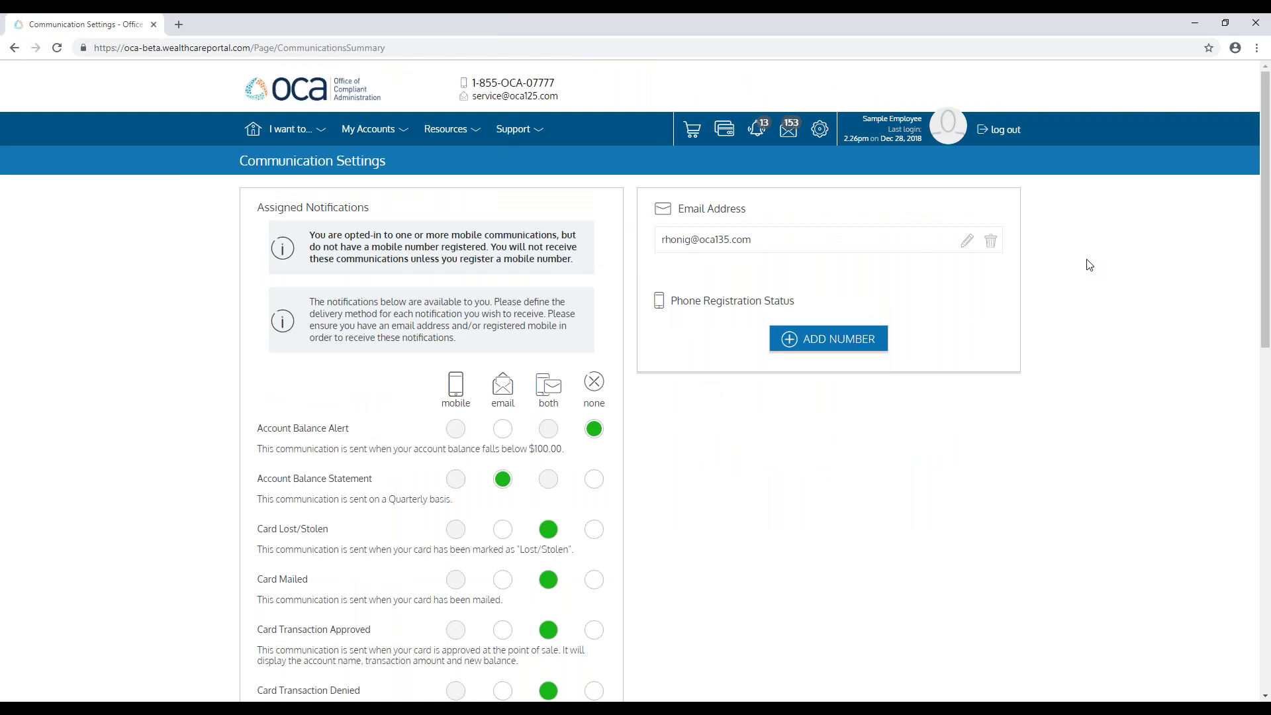
{"action": "left_click", "coordinate": [851, 337]}
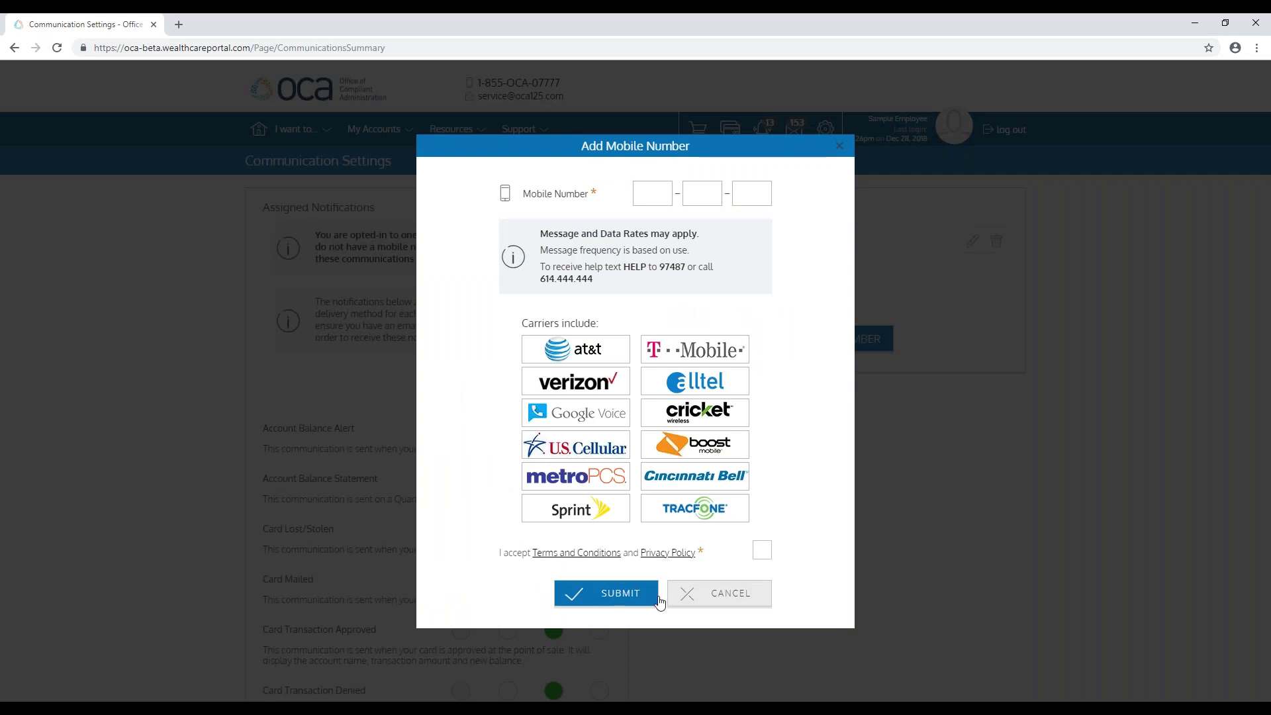
{"action": "left_click", "coordinate": [707, 596]}
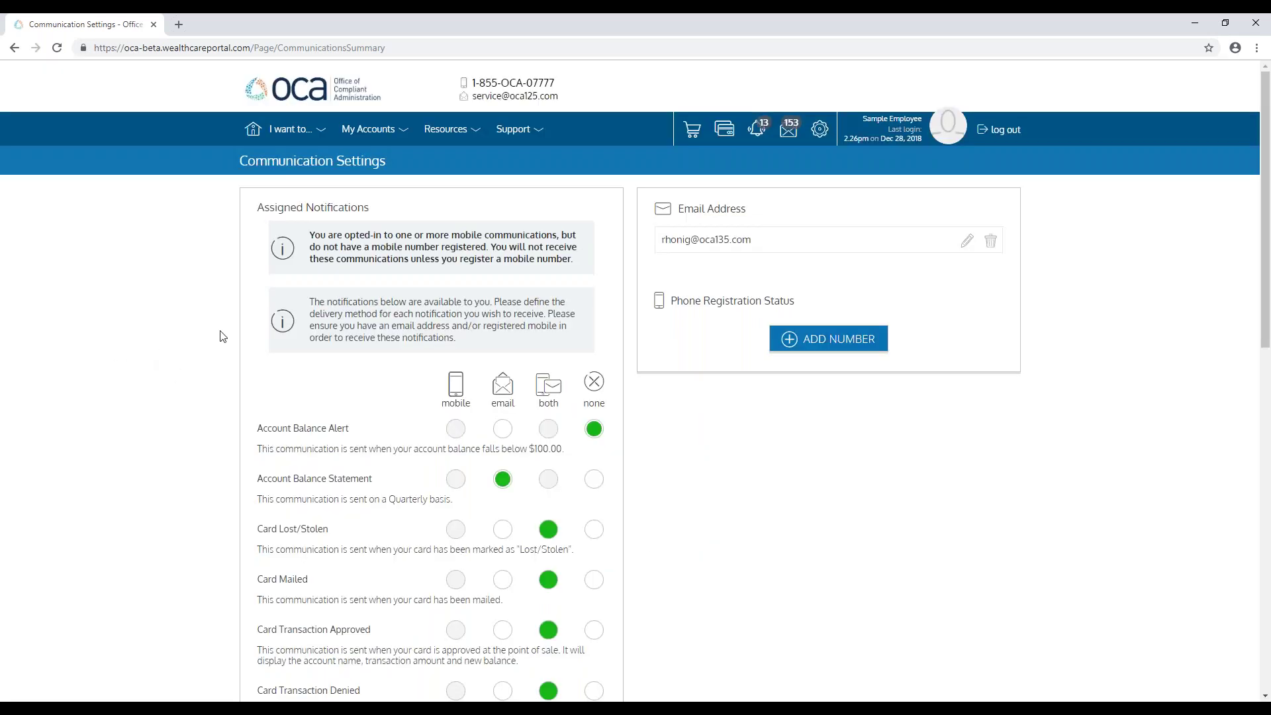
Step: Look through the Communication Settings notification preferences, then return to the Personal Dashboard
{"action": "scroll", "coordinate": [135, 357], "scroll_direction": "down", "scroll_amount": 3}
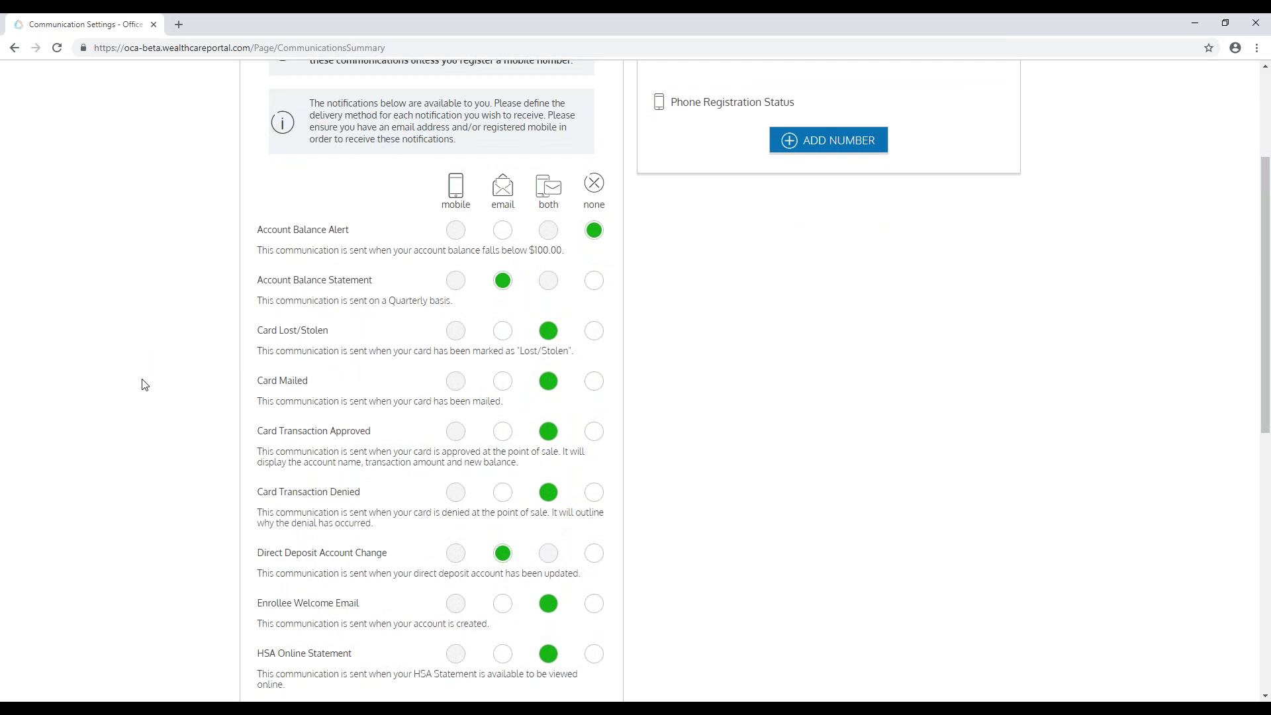
{"action": "scroll", "coordinate": [144, 383], "scroll_direction": "down", "scroll_amount": 2}
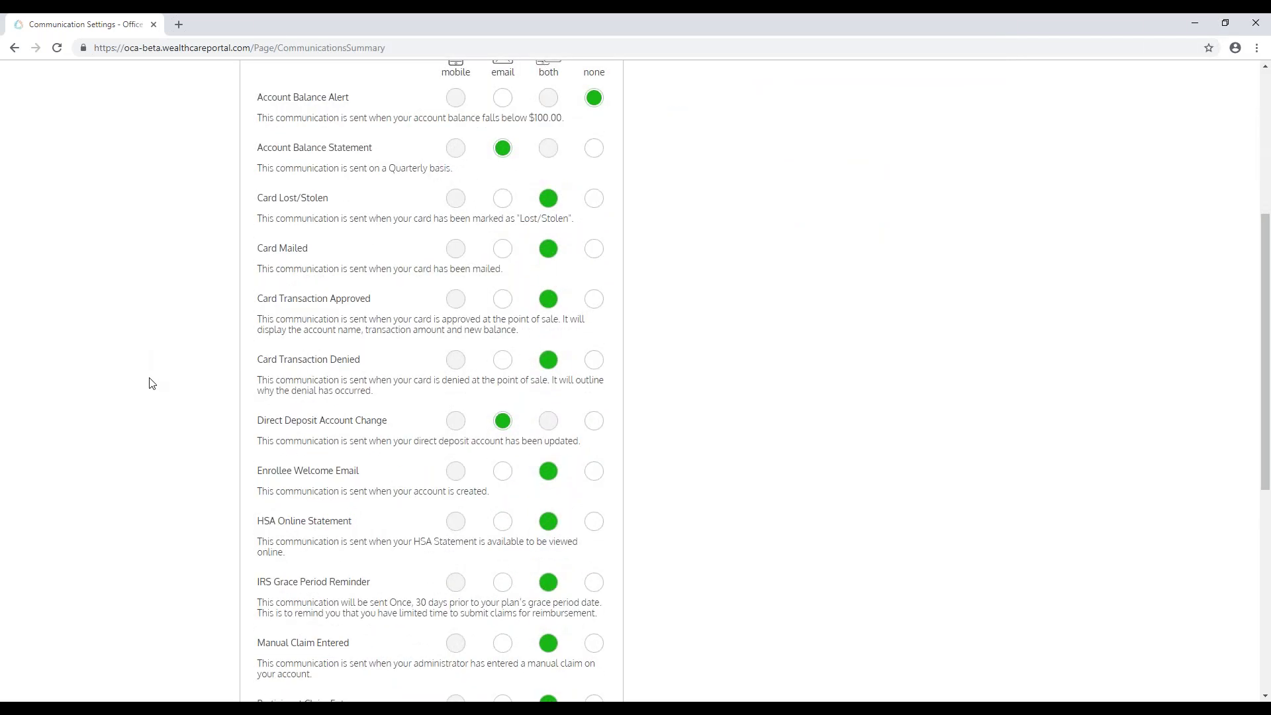
{"action": "scroll", "coordinate": [151, 383], "scroll_direction": "down", "scroll_amount": 1}
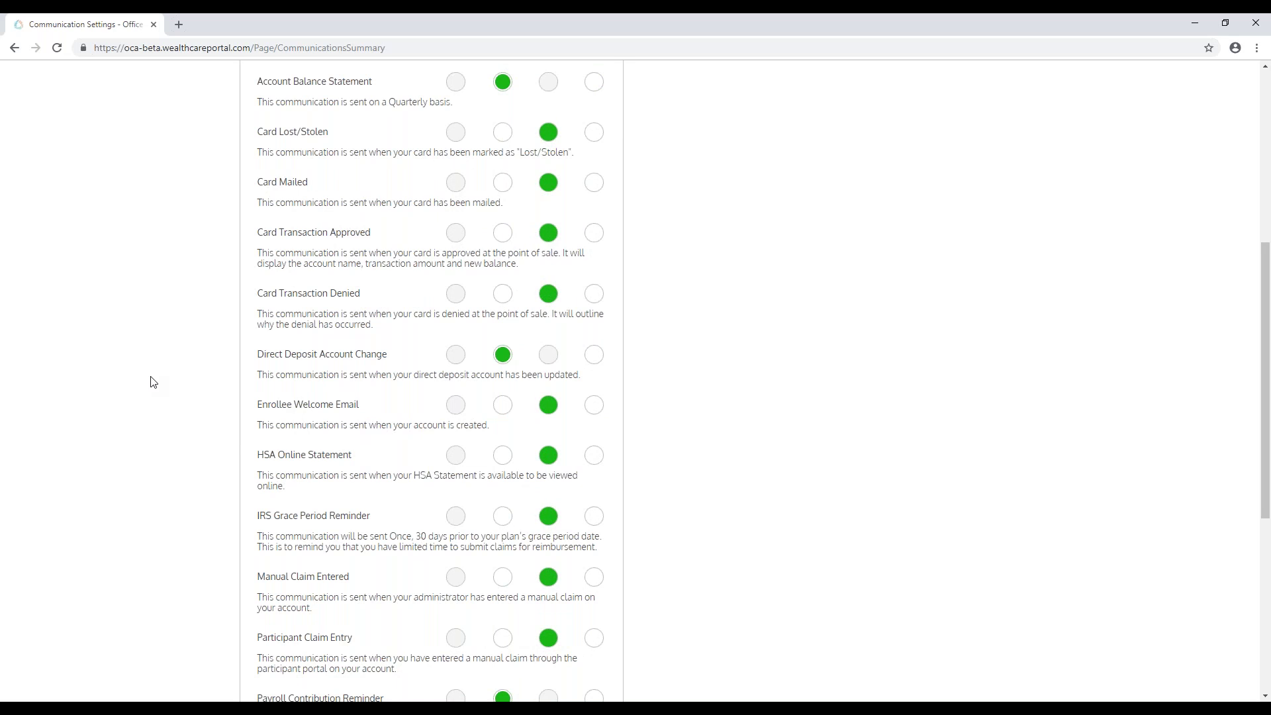
{"action": "scroll", "coordinate": [150, 382], "scroll_direction": "up", "scroll_amount": 6}
{"action": "scroll", "coordinate": [153, 385], "scroll_direction": "down", "scroll_amount": 3}
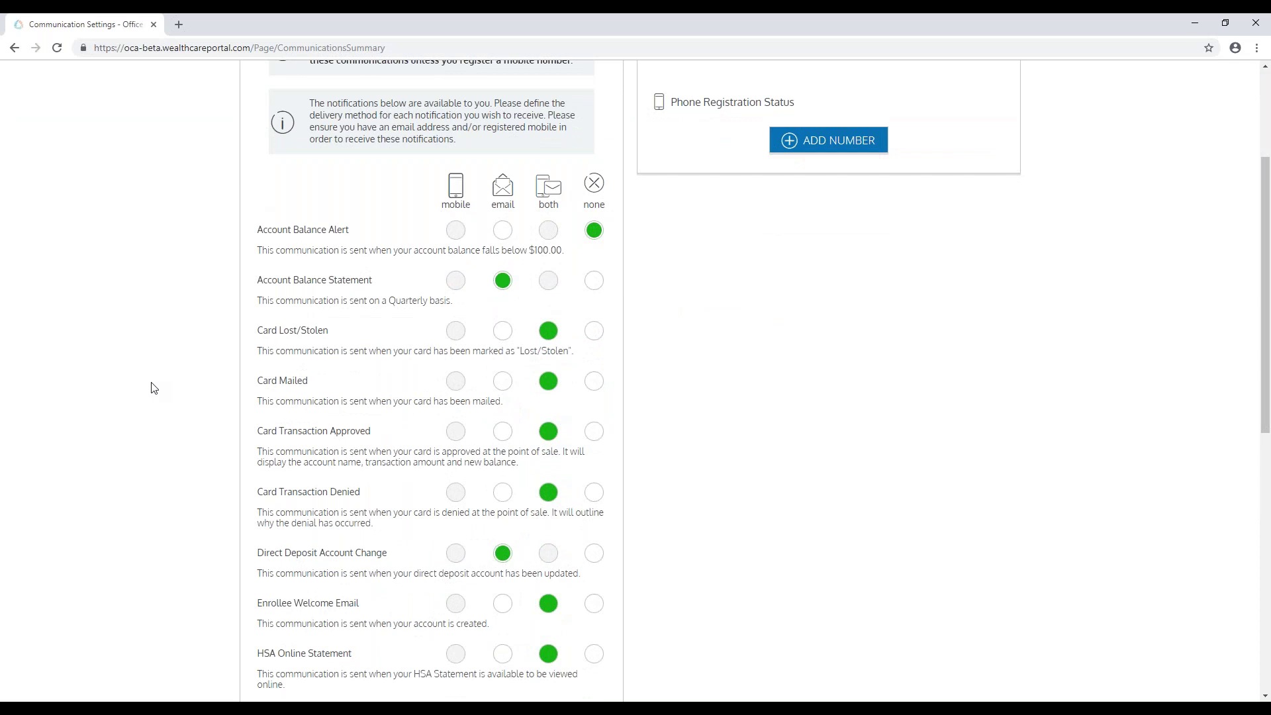
{"action": "scroll", "coordinate": [151, 386], "scroll_direction": "up", "scroll_amount": 3}
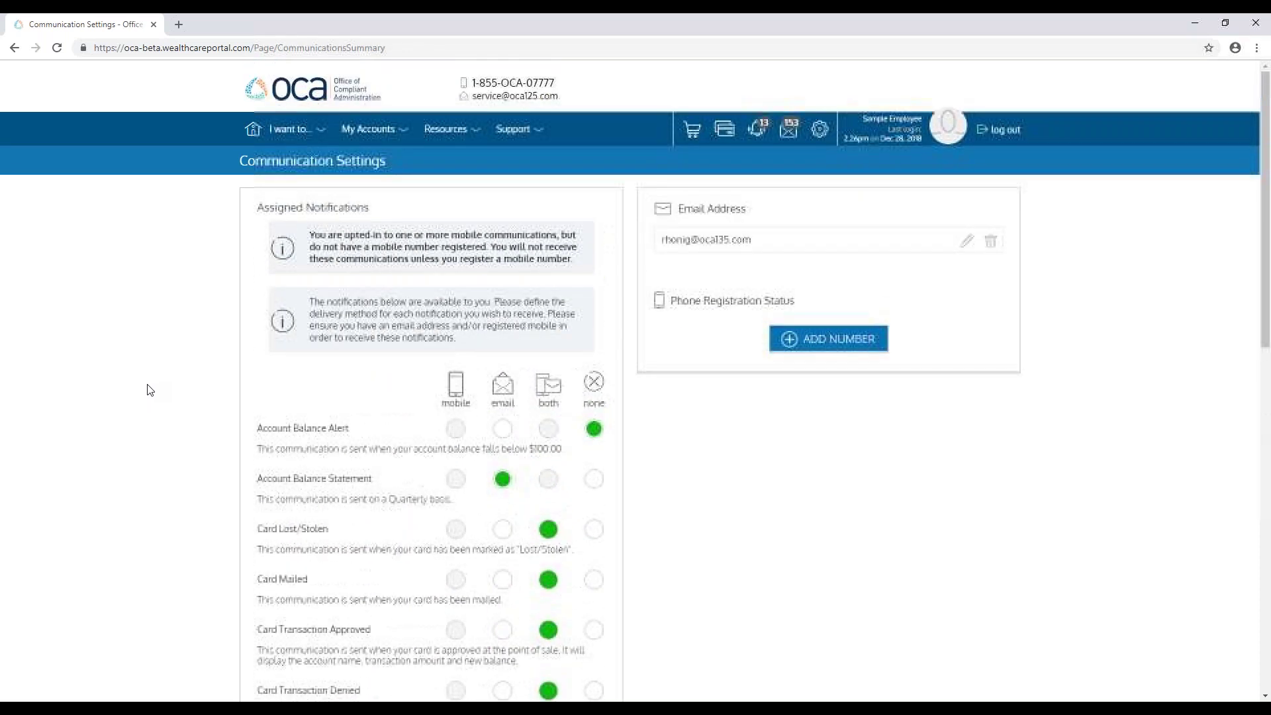
{"action": "left_click", "coordinate": [251, 132]}
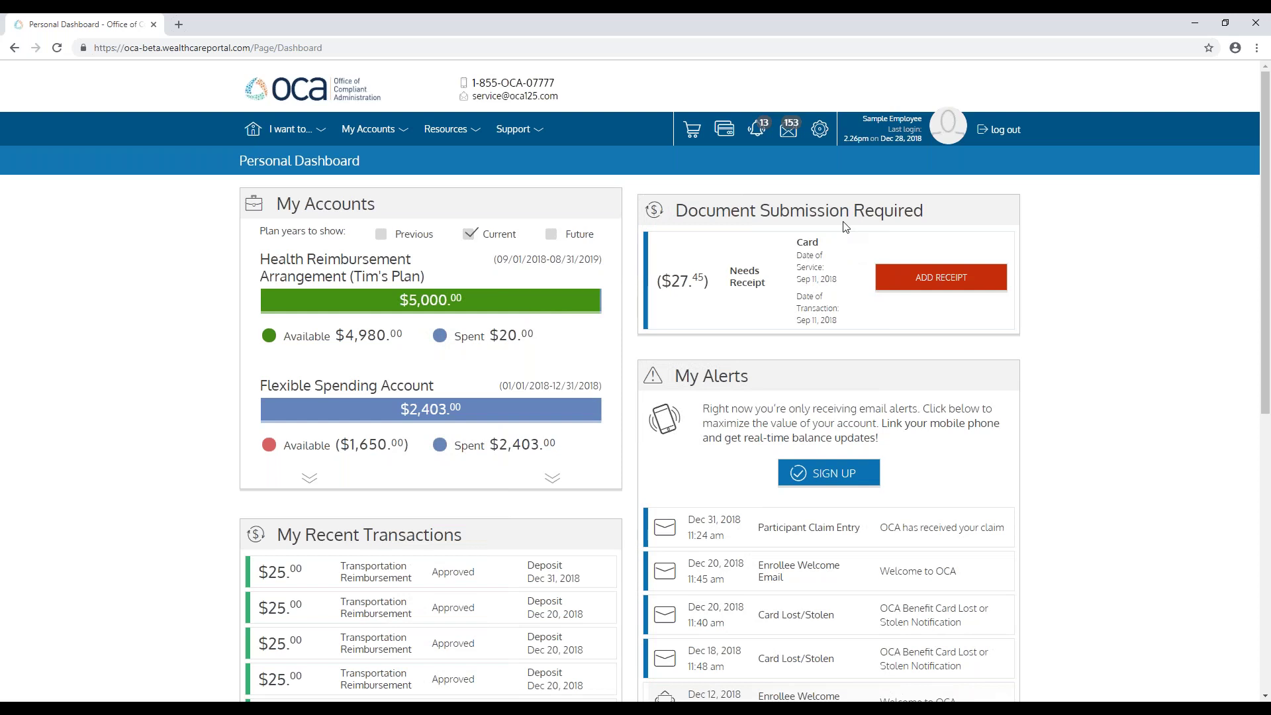
Step: Start a receipt upload for the $27.45 card charge, cancel it, and open My Accounts
{"action": "left_click", "coordinate": [954, 289]}
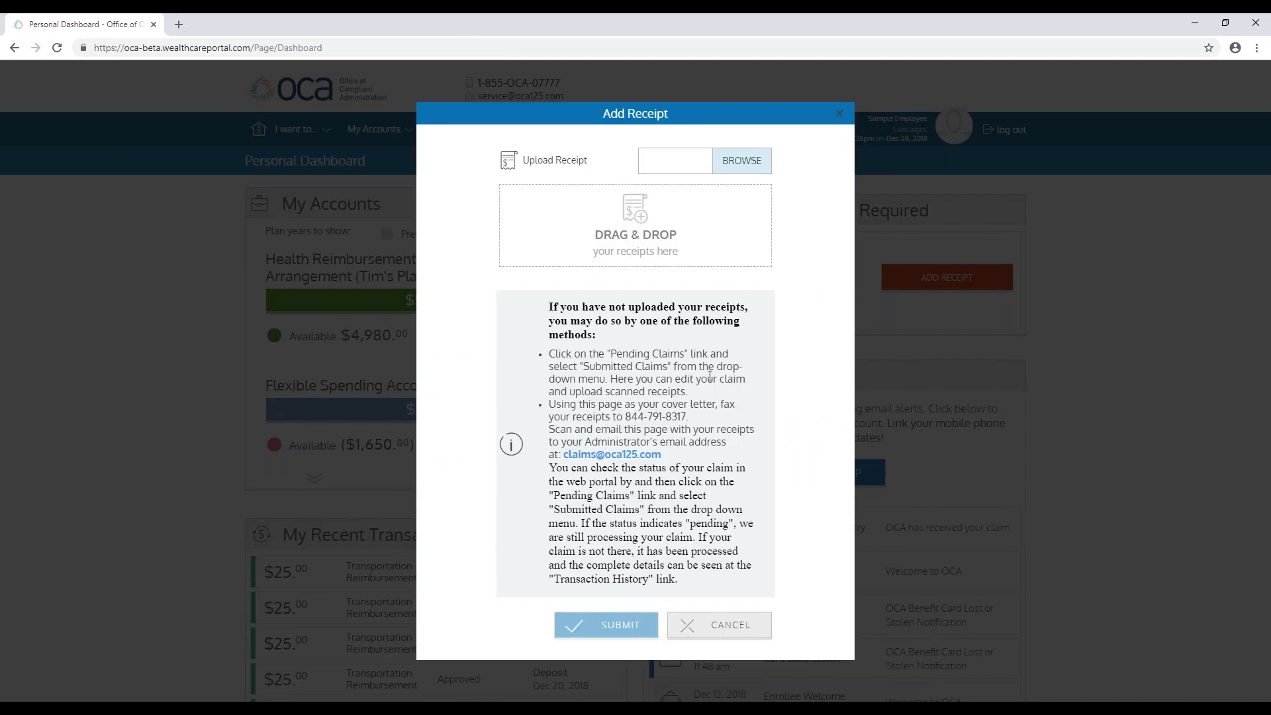
{"action": "left_click", "coordinate": [842, 116]}
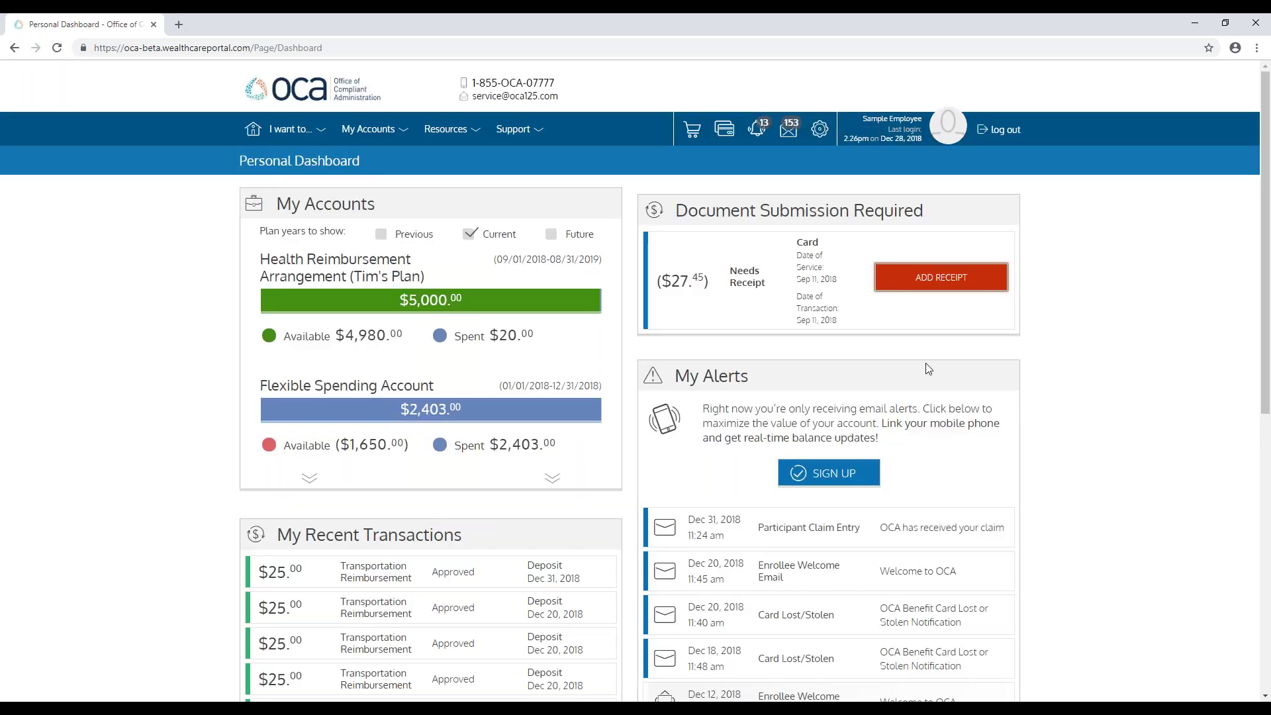
{"action": "left_click", "coordinate": [369, 133]}
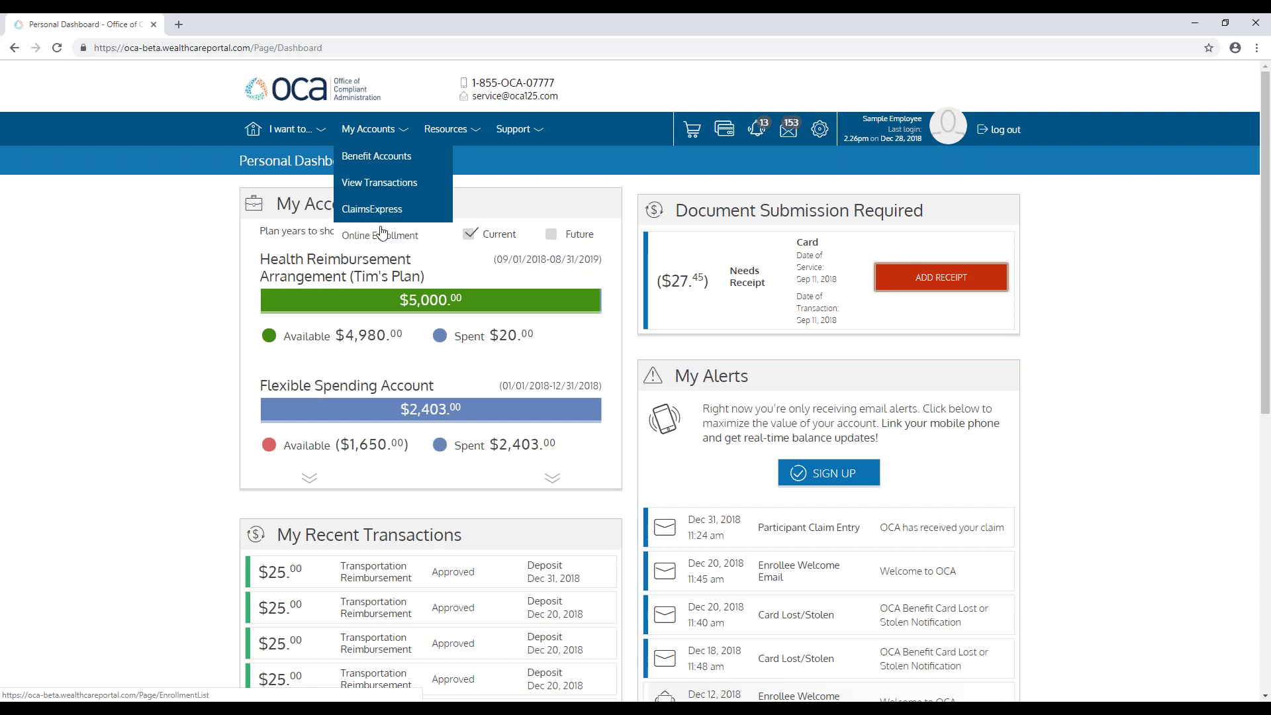
Step: Go to Benefit Accounts and review the HRA (Tim's Plan) balance and deadline dates
{"action": "left_click", "coordinate": [385, 167]}
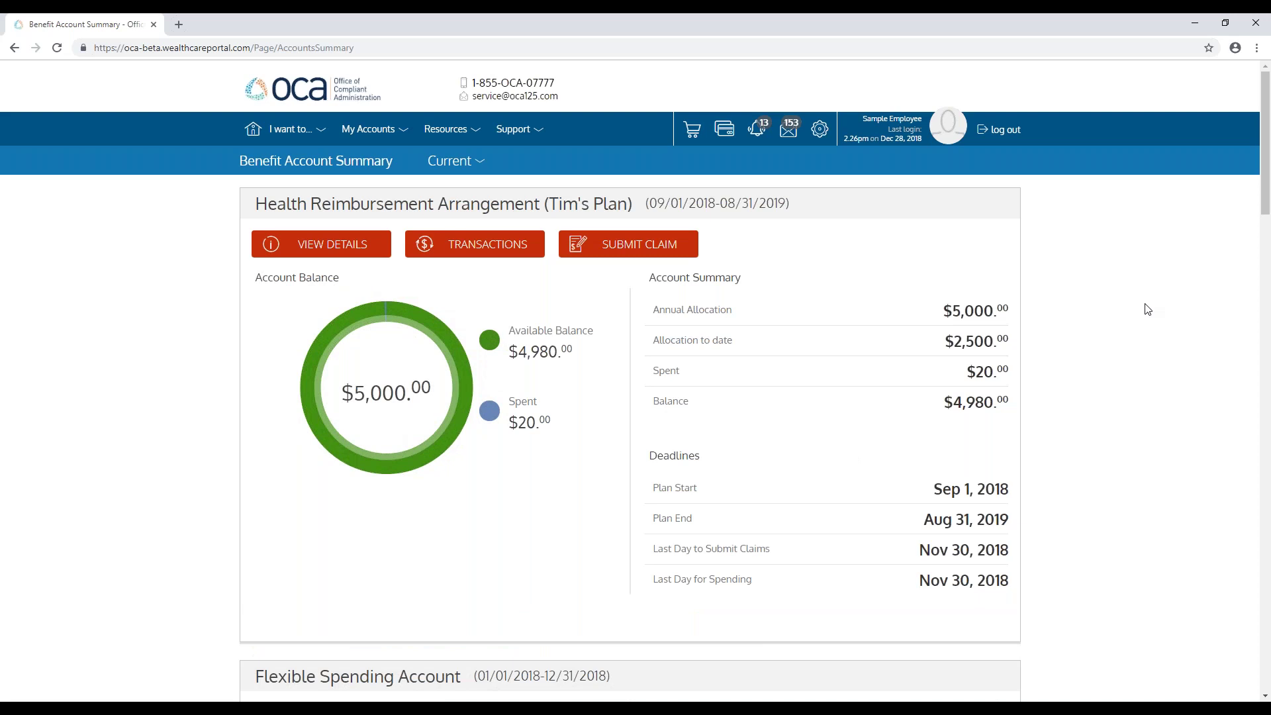
{"action": "double_click", "coordinate": [658, 488]}
{"action": "left_click_drag", "start_coordinate": [659, 488], "coordinate": [1007, 575]}
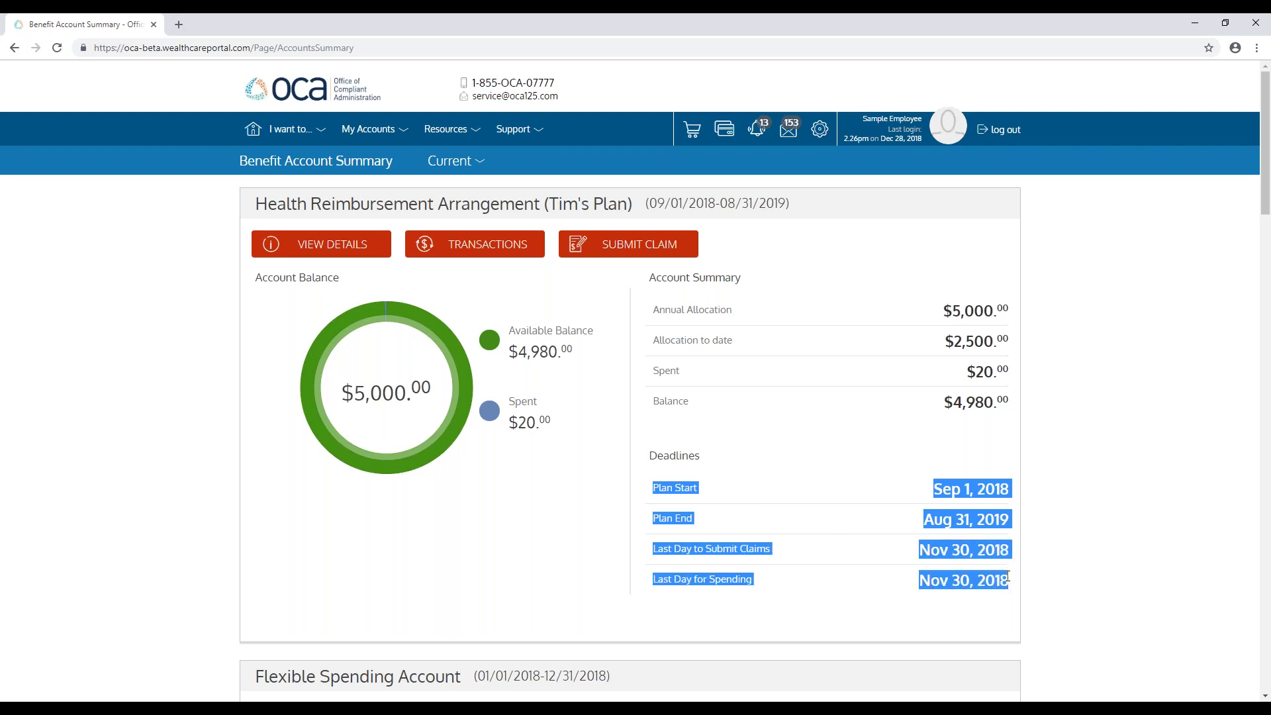
{"action": "left_click", "coordinate": [1061, 563]}
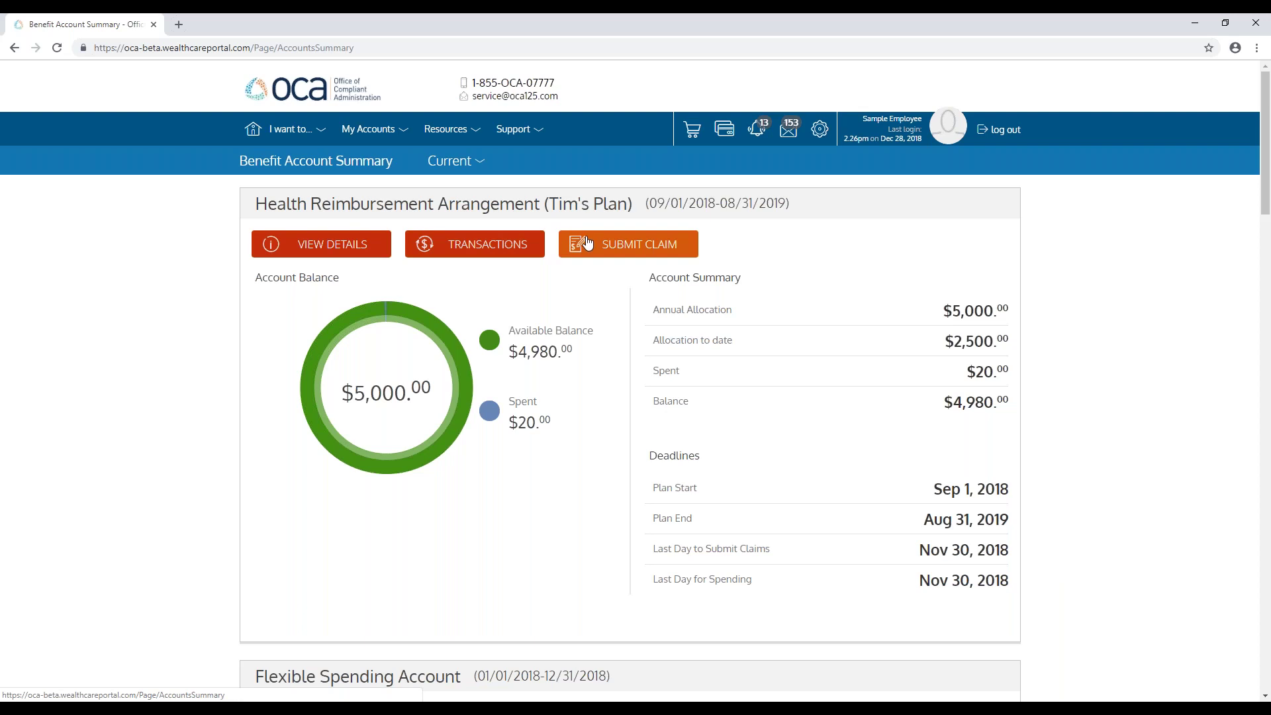
Step: View the 2018 HRA transactions, then return to the Benefit Accounts summary
{"action": "left_click", "coordinate": [488, 249]}
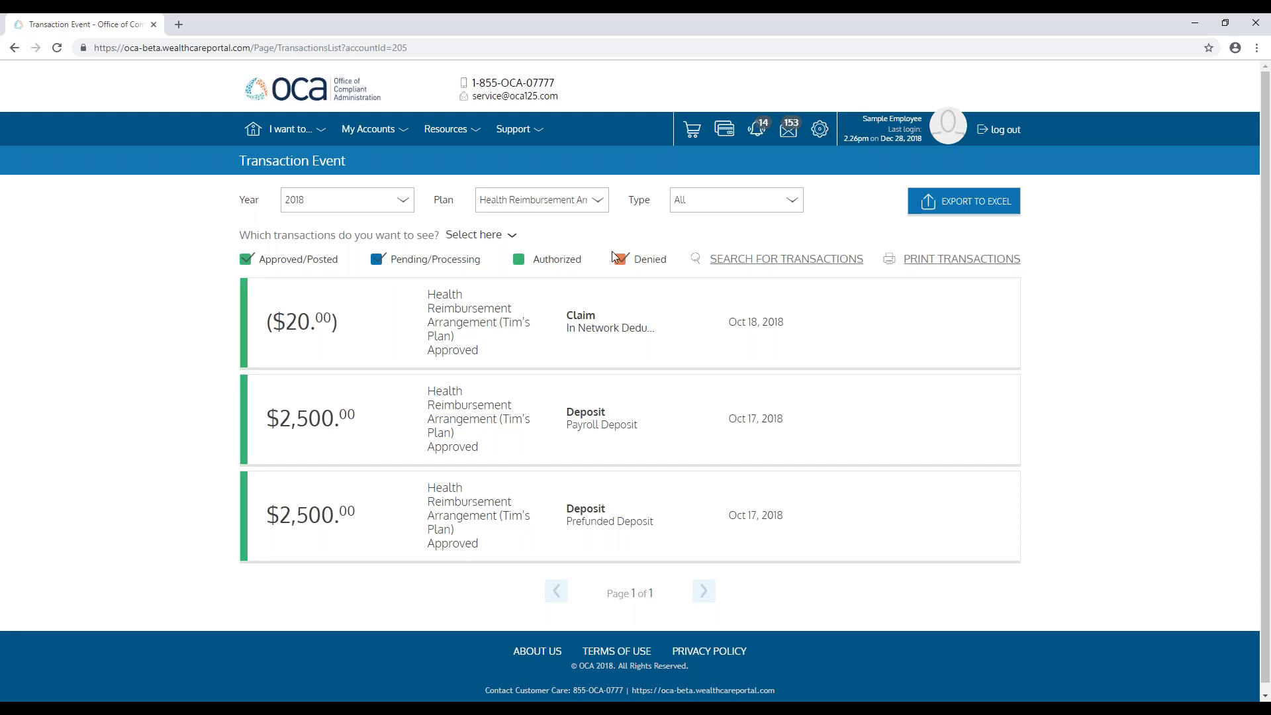
{"action": "mouse_move", "coordinate": [372, 130]}
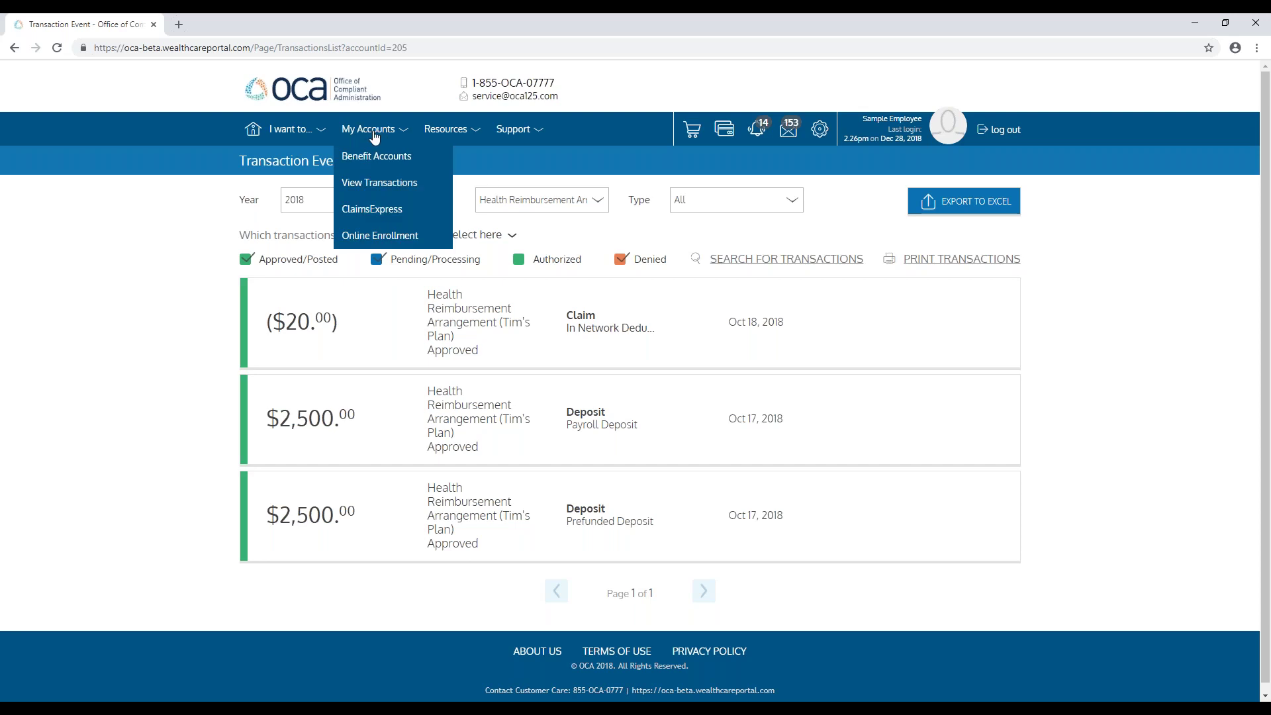
{"action": "left_click", "coordinate": [358, 156]}
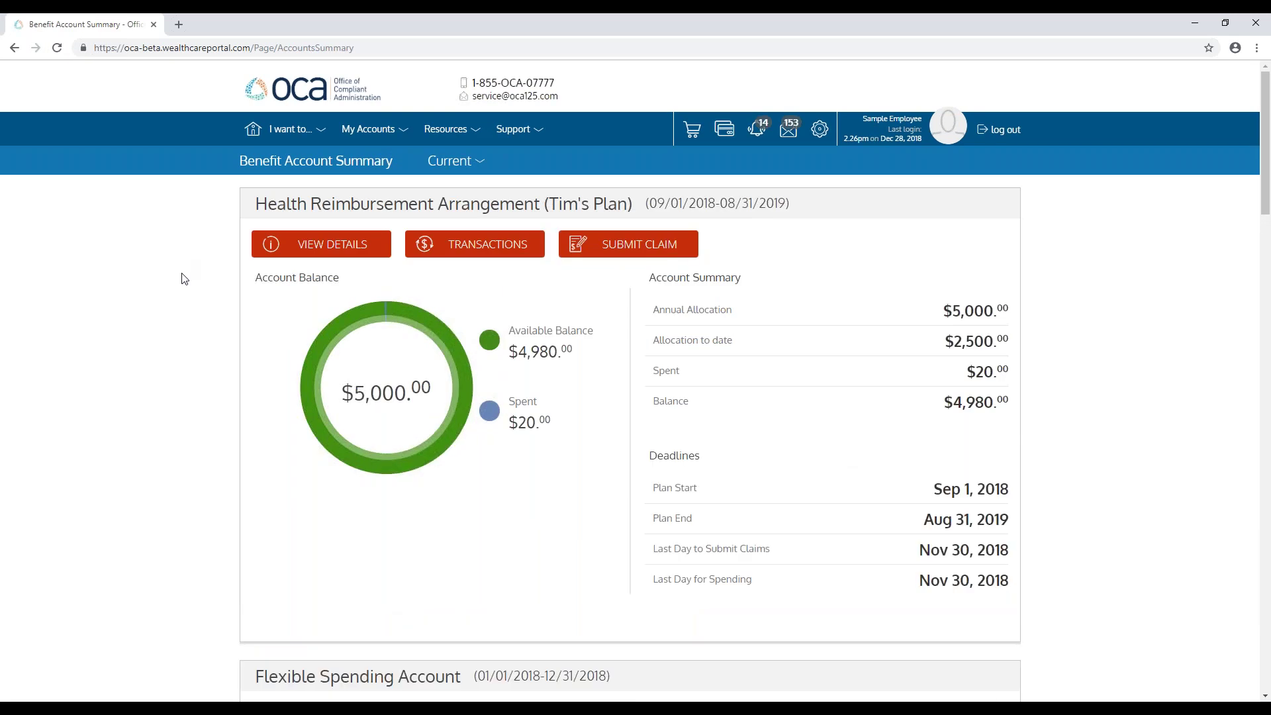
{"action": "scroll", "coordinate": [184, 281], "scroll_direction": "down", "scroll_amount": 4}
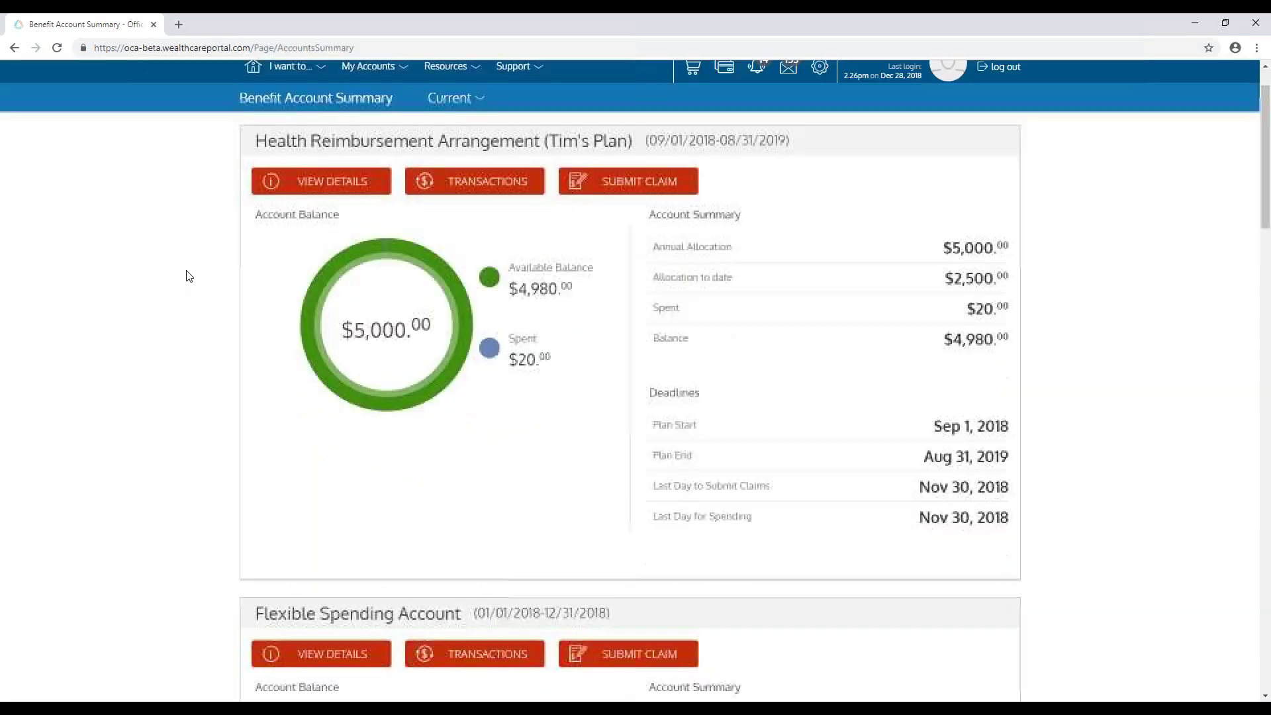
{"action": "scroll", "coordinate": [190, 270], "scroll_direction": "down", "scroll_amount": 2}
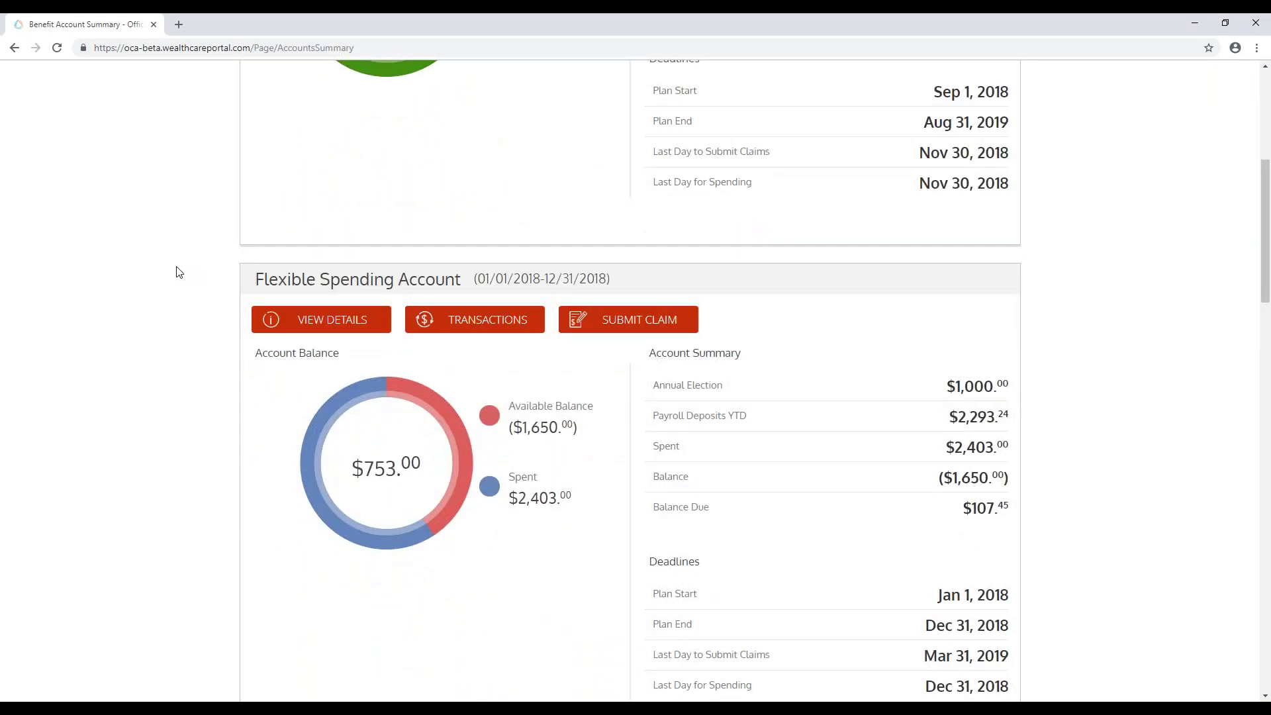
{"action": "scroll", "coordinate": [176, 277], "scroll_direction": "down", "scroll_amount": 1}
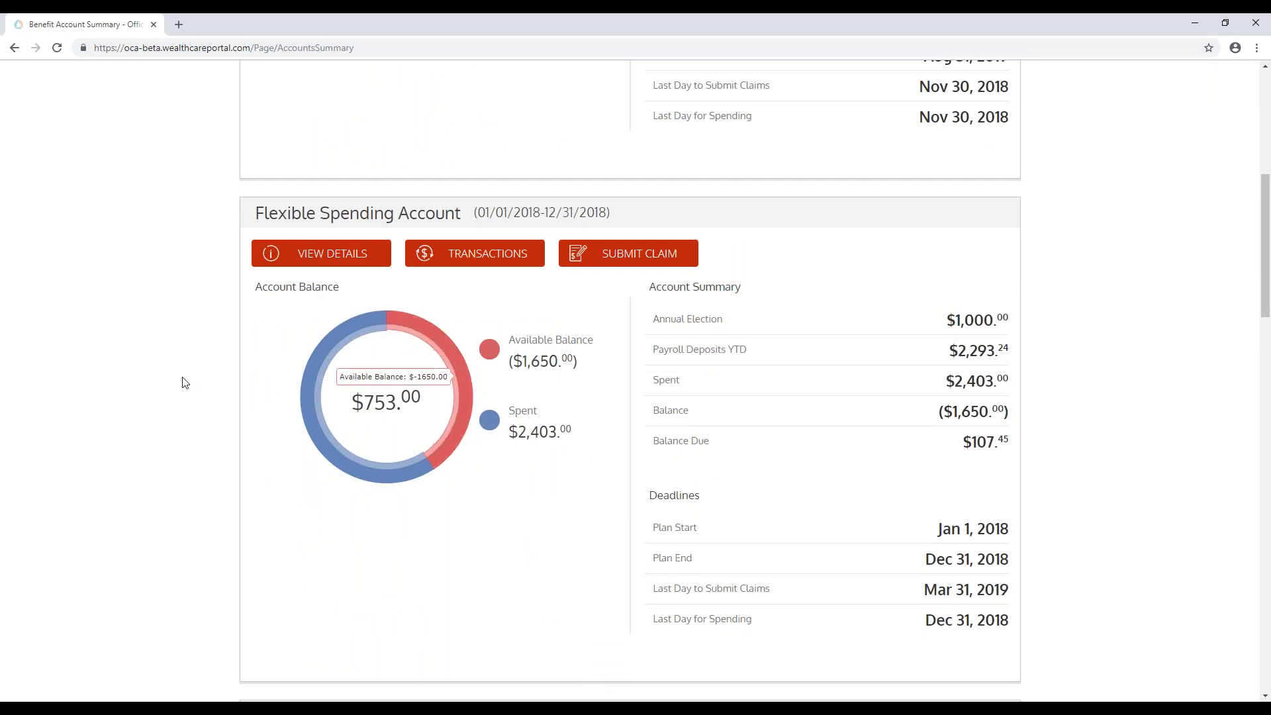
{"action": "scroll", "coordinate": [138, 359], "scroll_direction": "up", "scroll_amount": 7}
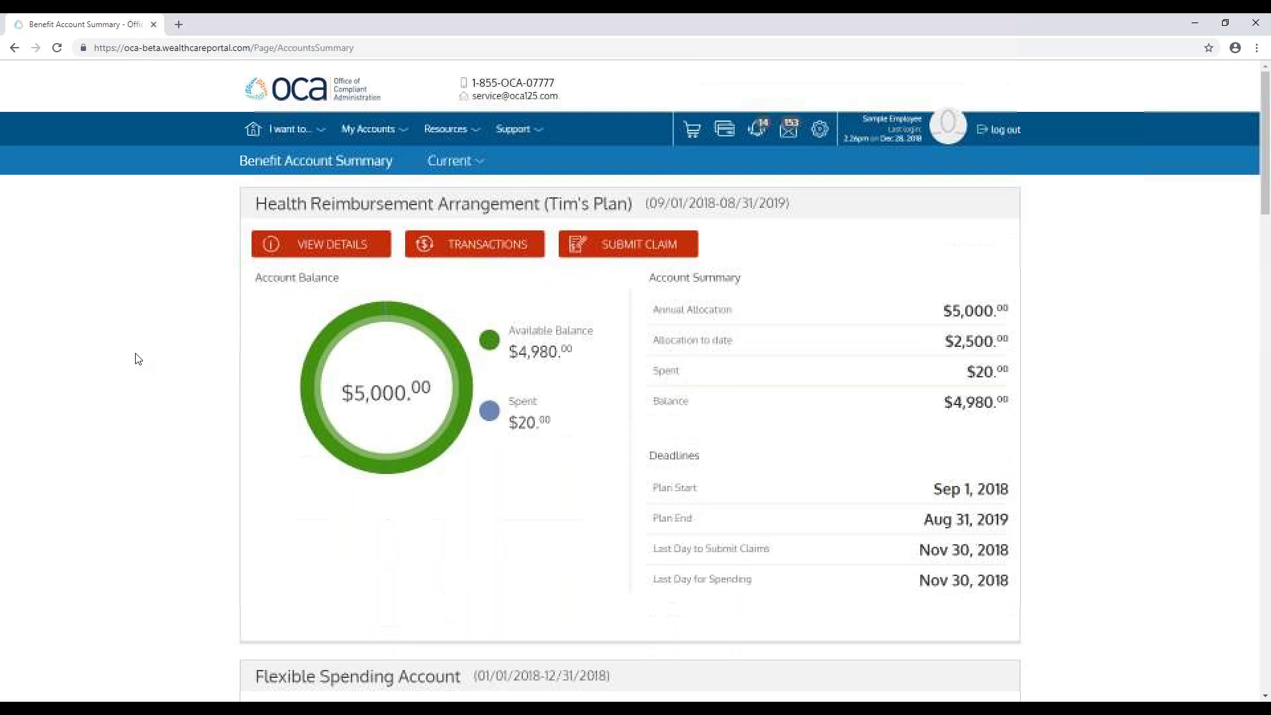
Step: Go to Resources > Forms and Documents to see the FSA SPD Sample and HRA guide
{"action": "left_click", "coordinate": [456, 132]}
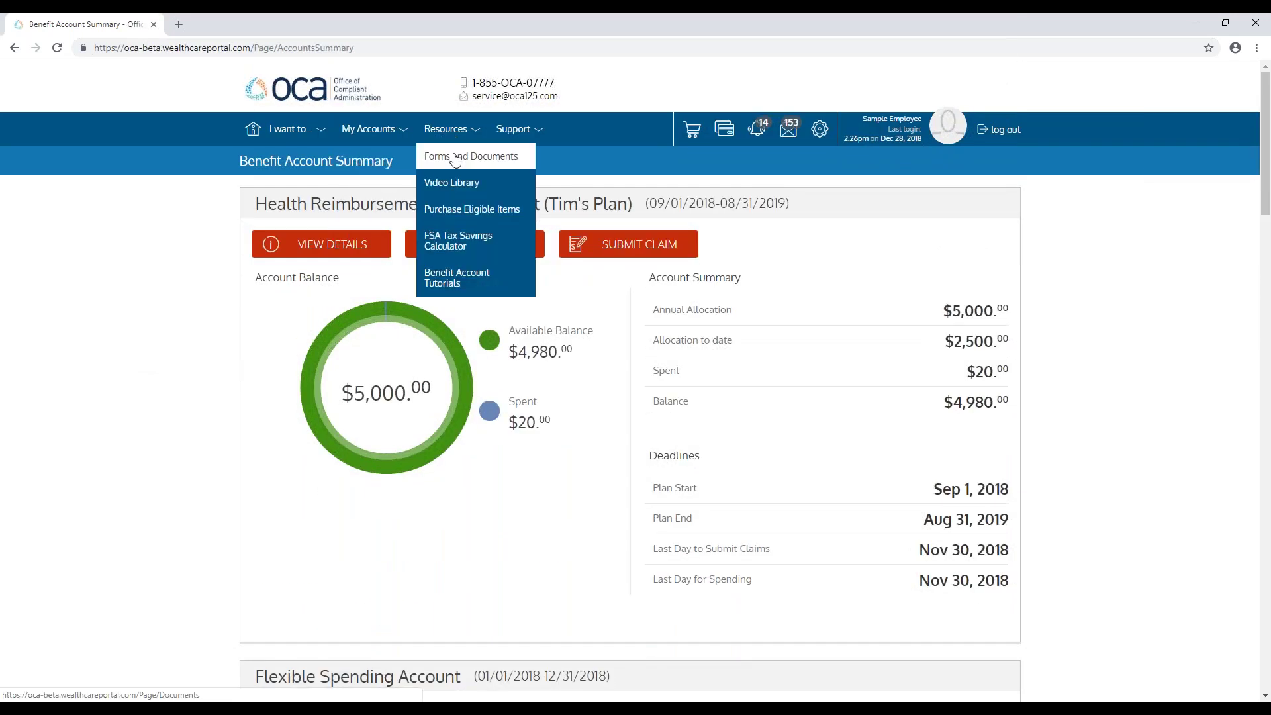
{"action": "left_click", "coordinate": [455, 158]}
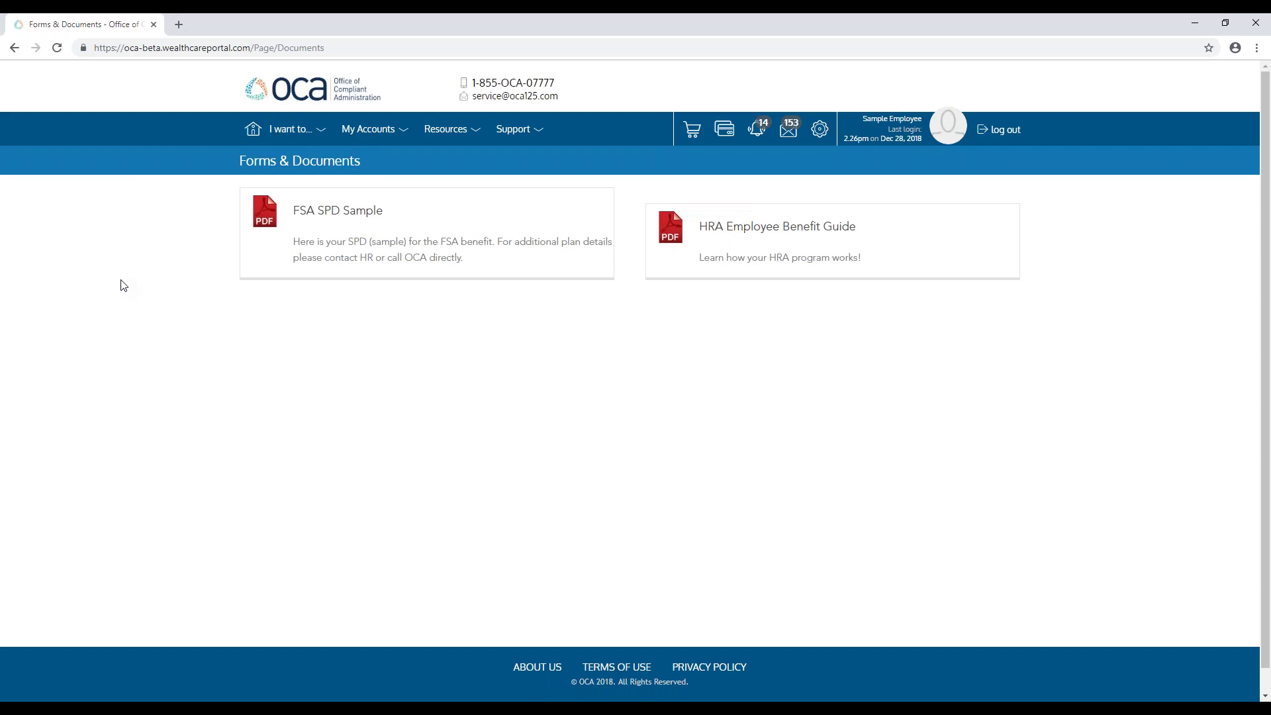
{"action": "mouse_move", "coordinate": [440, 141]}
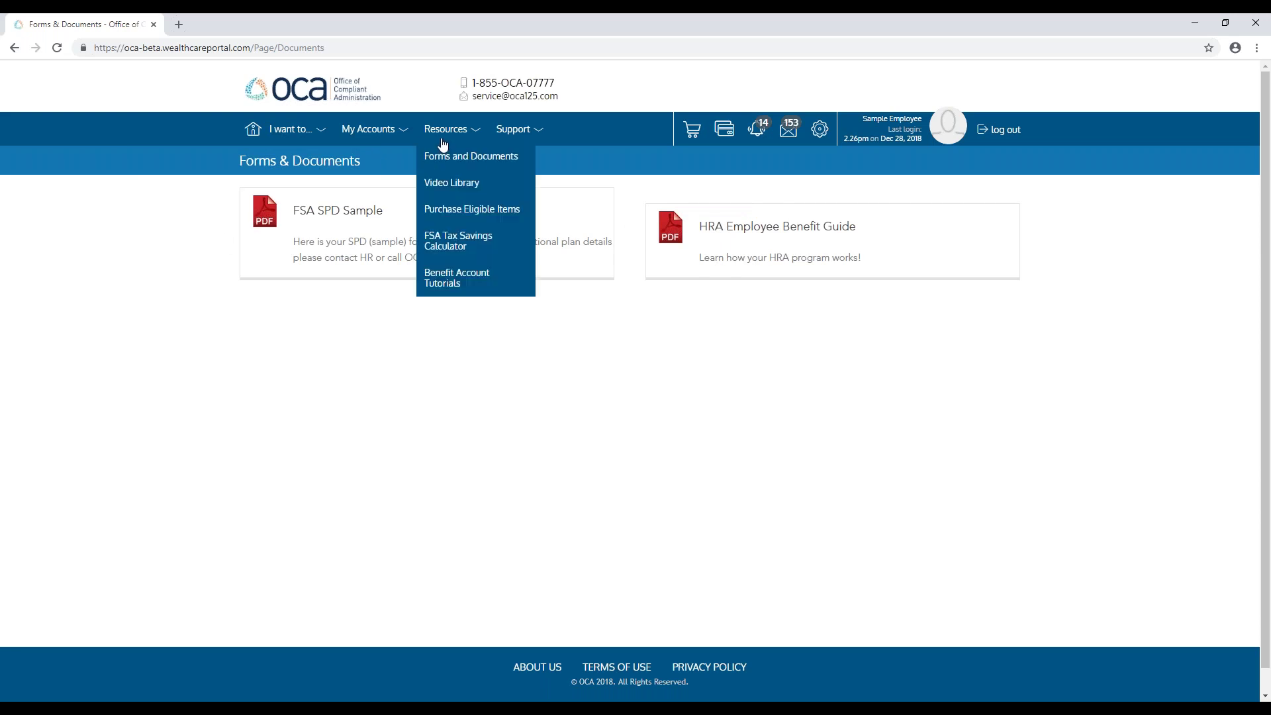
Step: Go to the Video Library from the Resources menu
{"action": "left_click", "coordinate": [462, 183]}
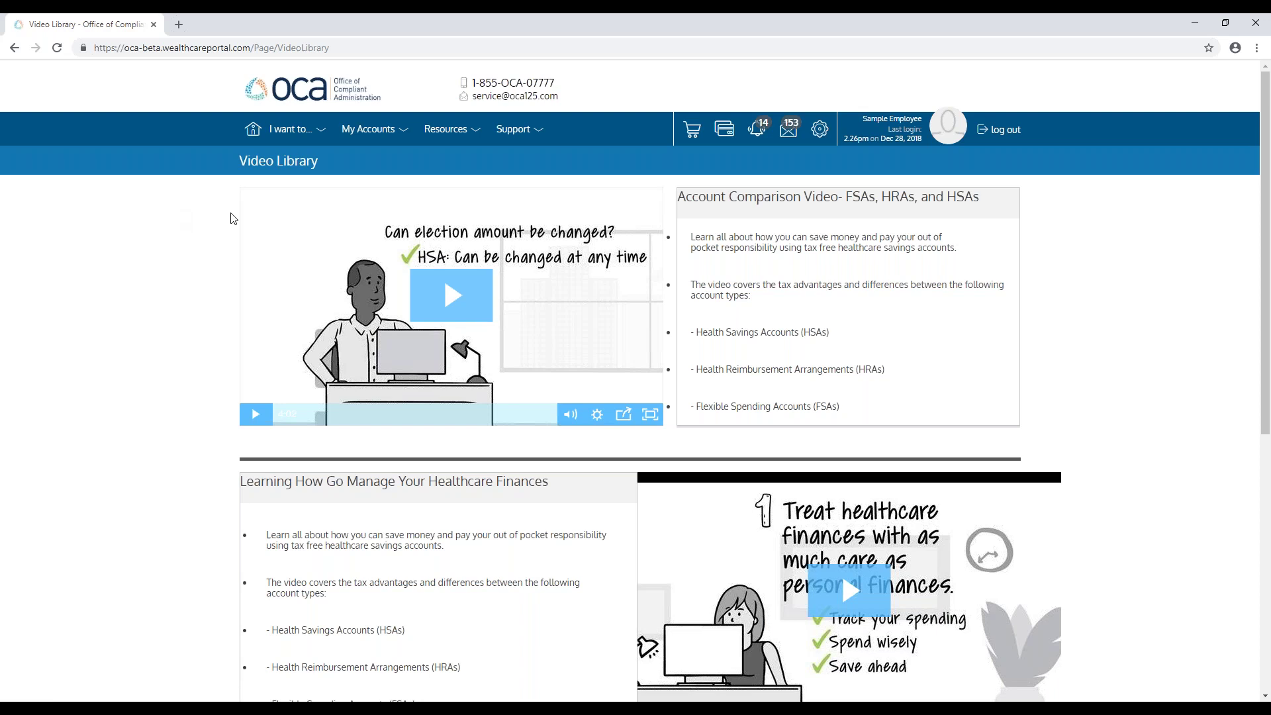
Step: Open the Messages inbox and the Dec 31 'Your recent claim has been denied' message
{"action": "left_click", "coordinate": [787, 135]}
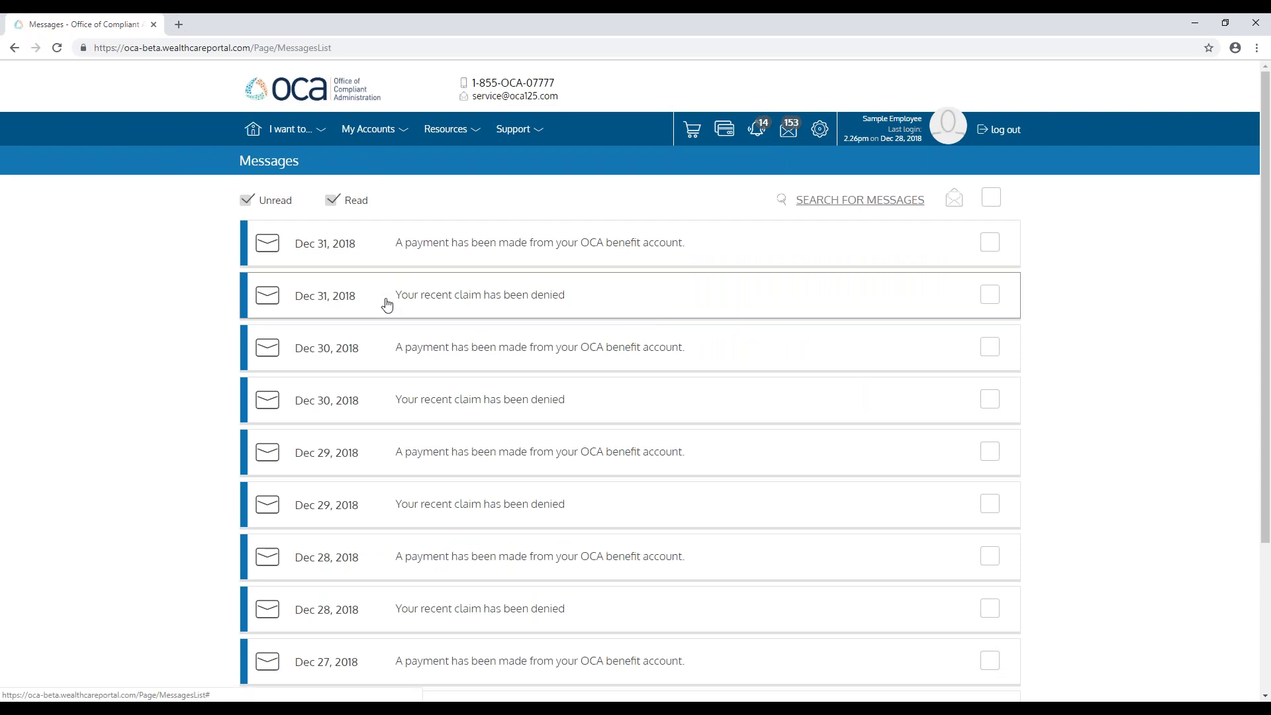
{"action": "left_click", "coordinate": [464, 305]}
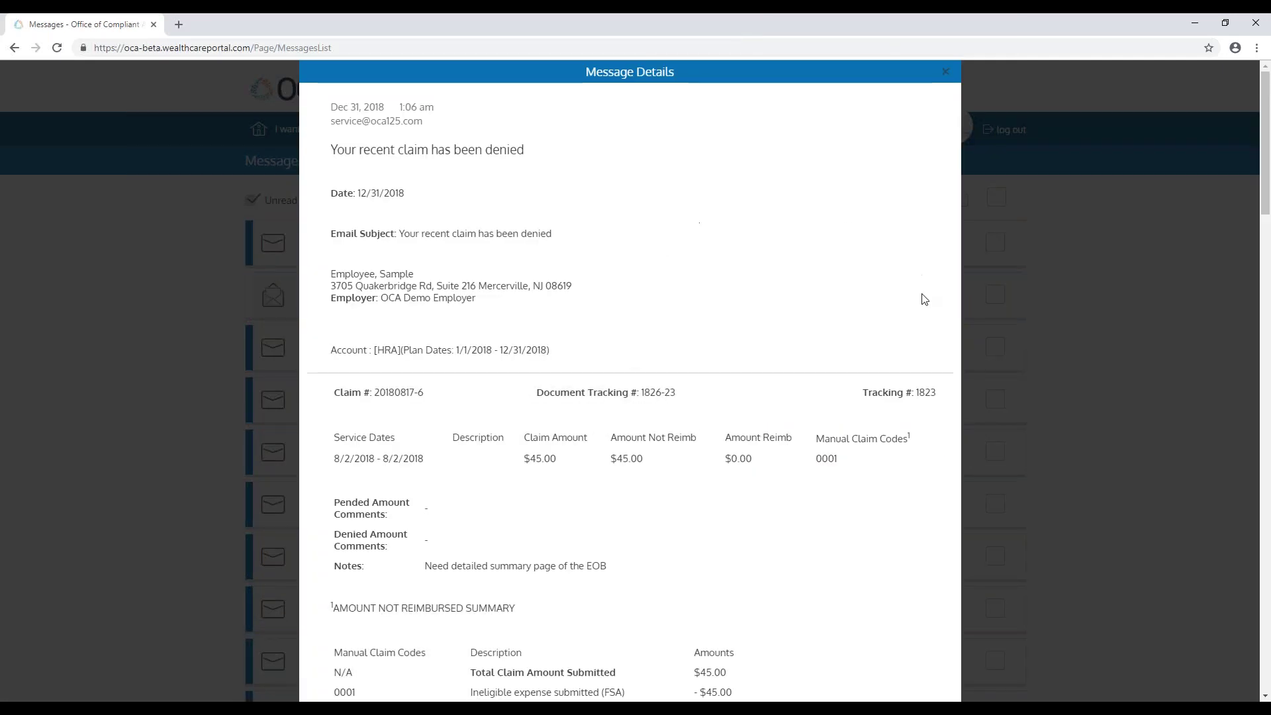
{"action": "scroll", "coordinate": [772, 331], "scroll_direction": "down", "scroll_amount": 3}
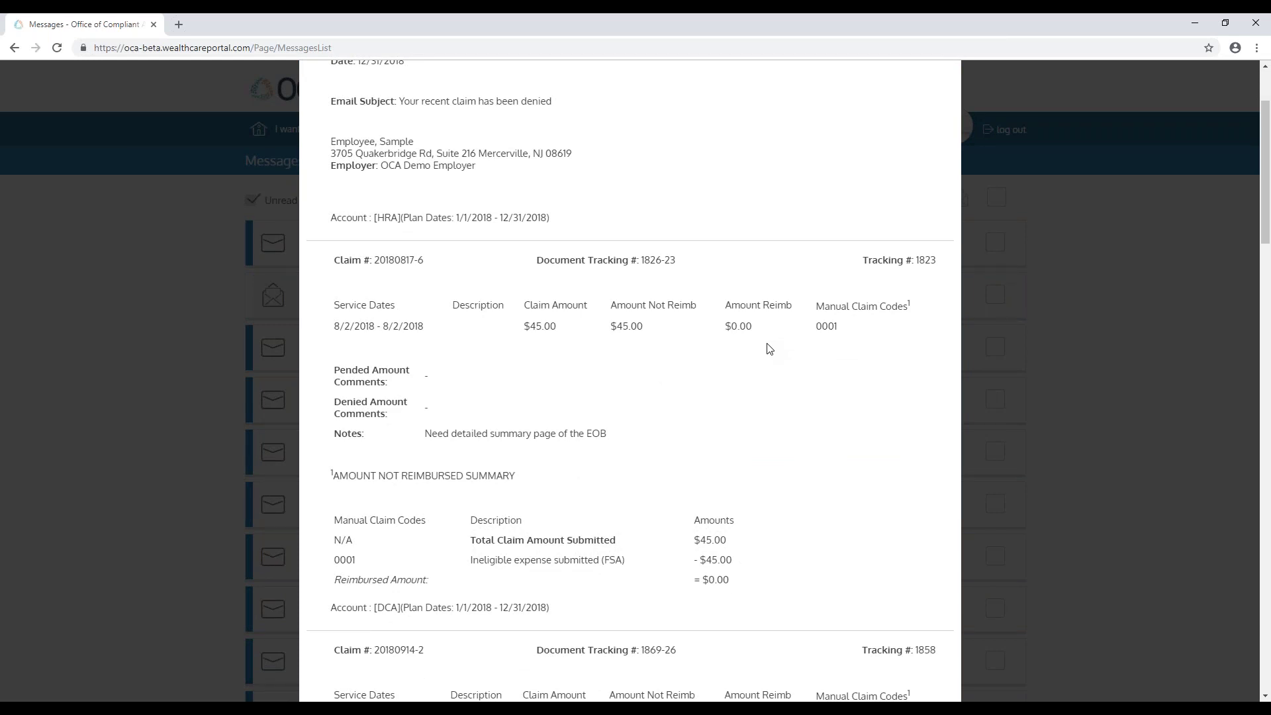
Step: Read through the denied $45.00 and $500.00 claim details, including the Notes line
{"action": "left_click_drag", "start_coordinate": [333, 437], "coordinate": [648, 454]}
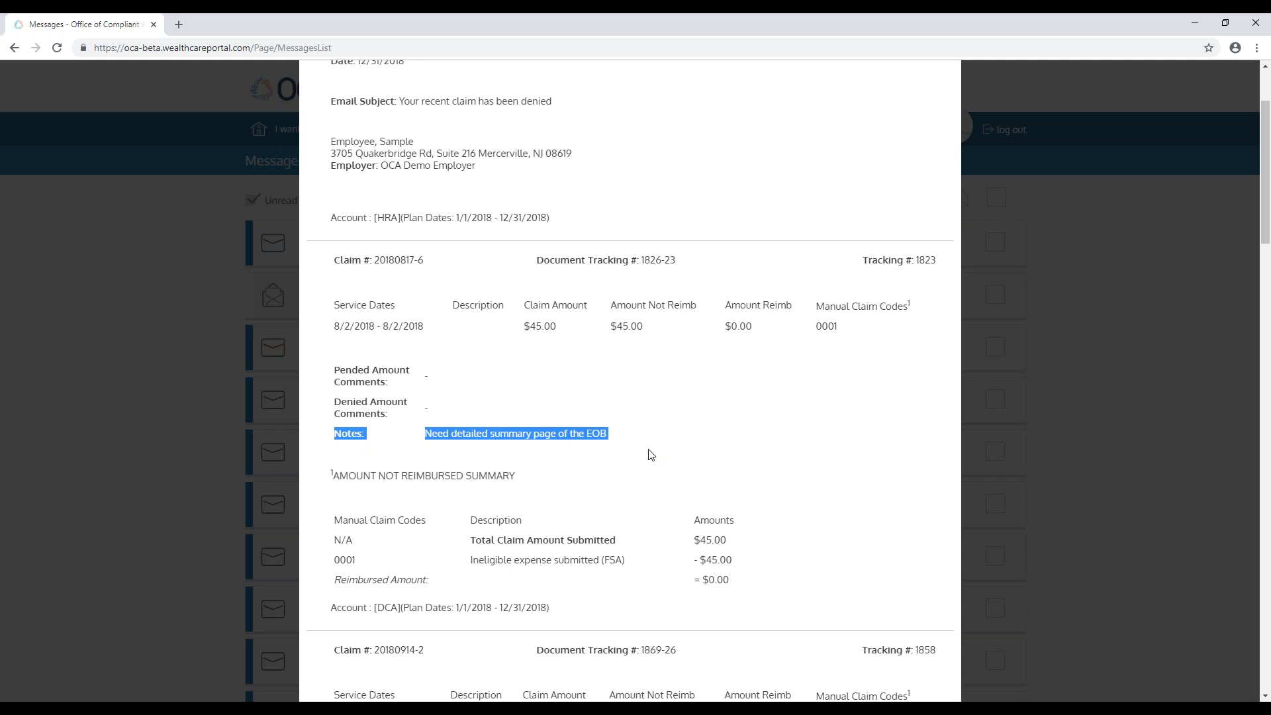
{"action": "left_click", "coordinate": [651, 454]}
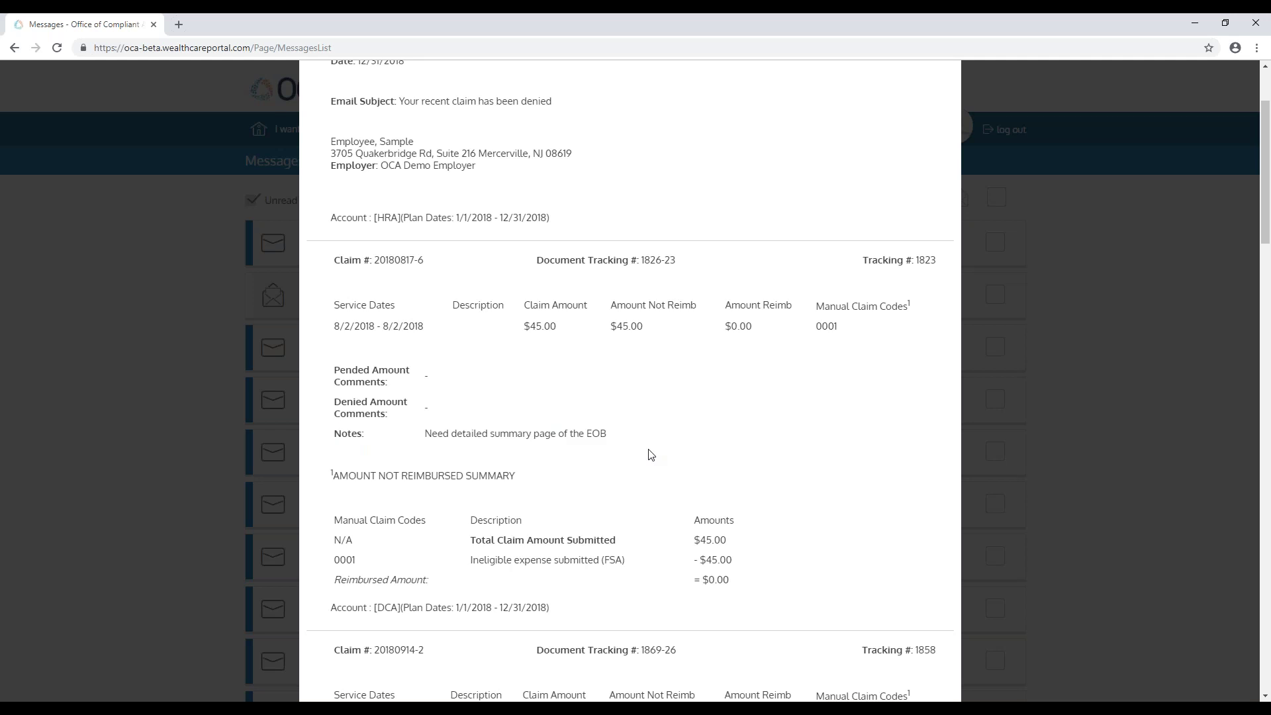
{"action": "scroll", "coordinate": [662, 454], "scroll_direction": "down", "scroll_amount": 3}
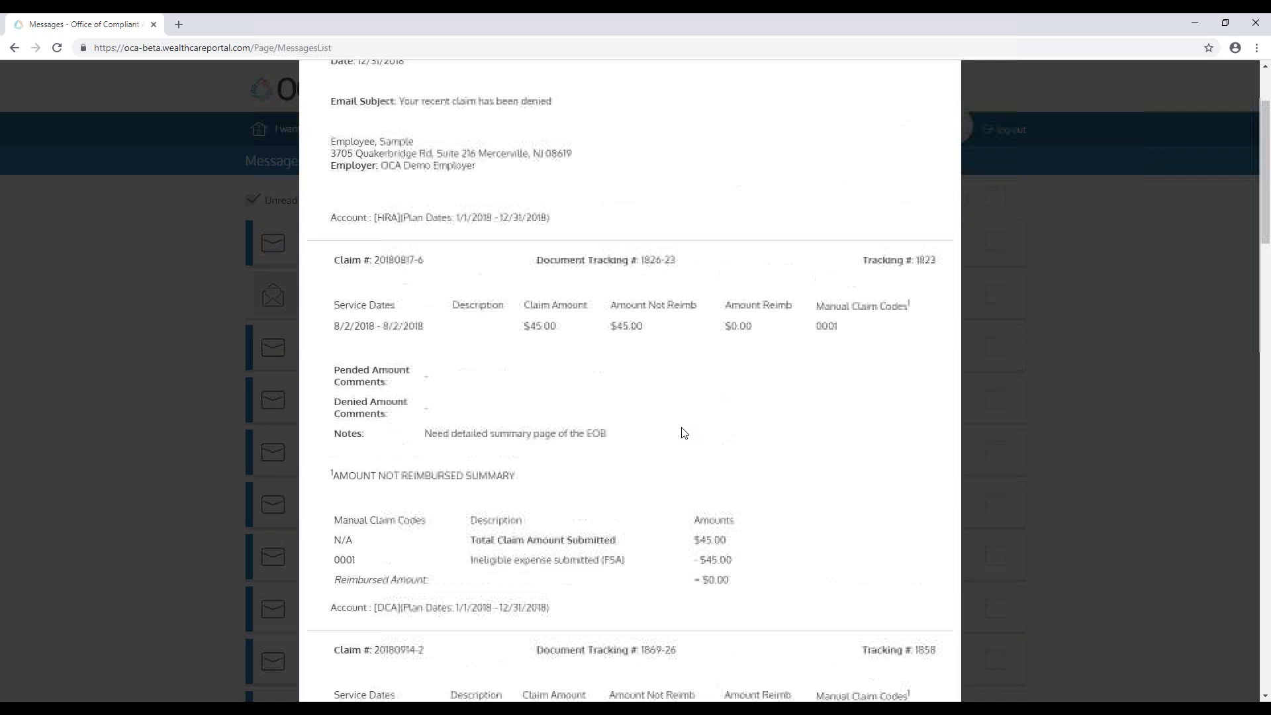
{"action": "scroll", "coordinate": [683, 433], "scroll_direction": "down", "scroll_amount": 4}
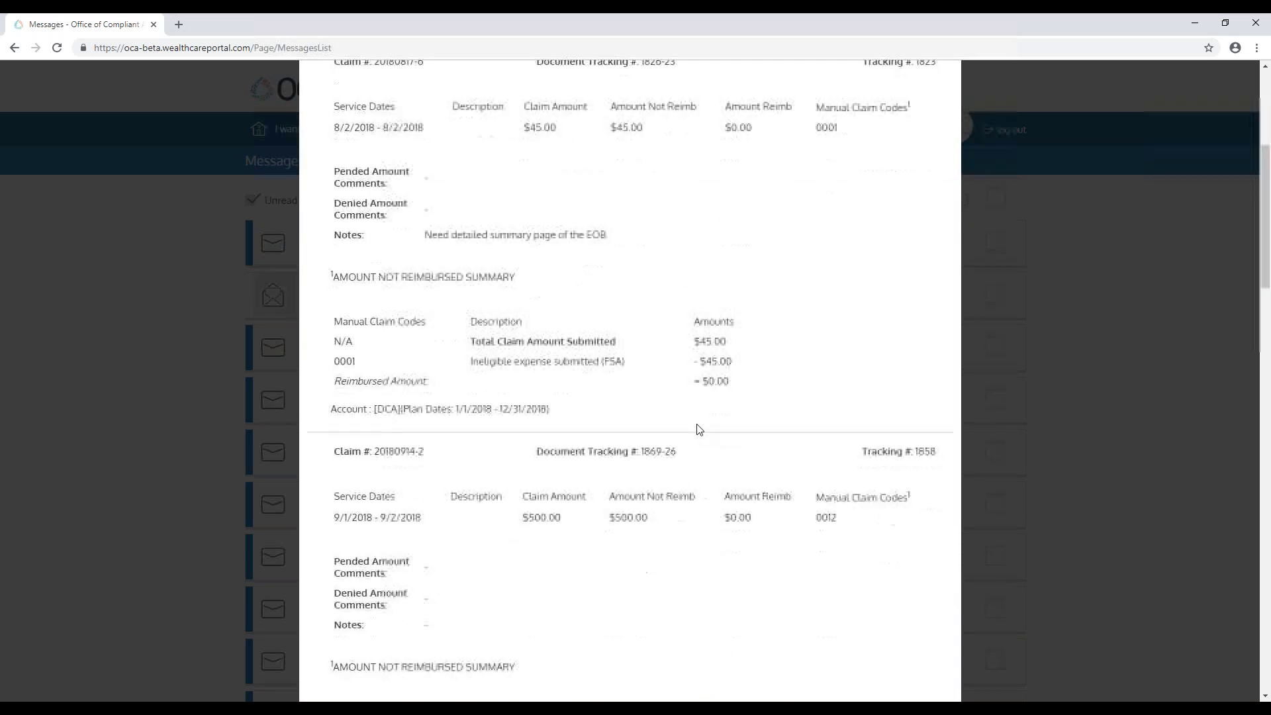
{"action": "scroll", "coordinate": [709, 434], "scroll_direction": "down", "scroll_amount": 1}
{"action": "scroll", "coordinate": [692, 454], "scroll_direction": "down", "scroll_amount": 1}
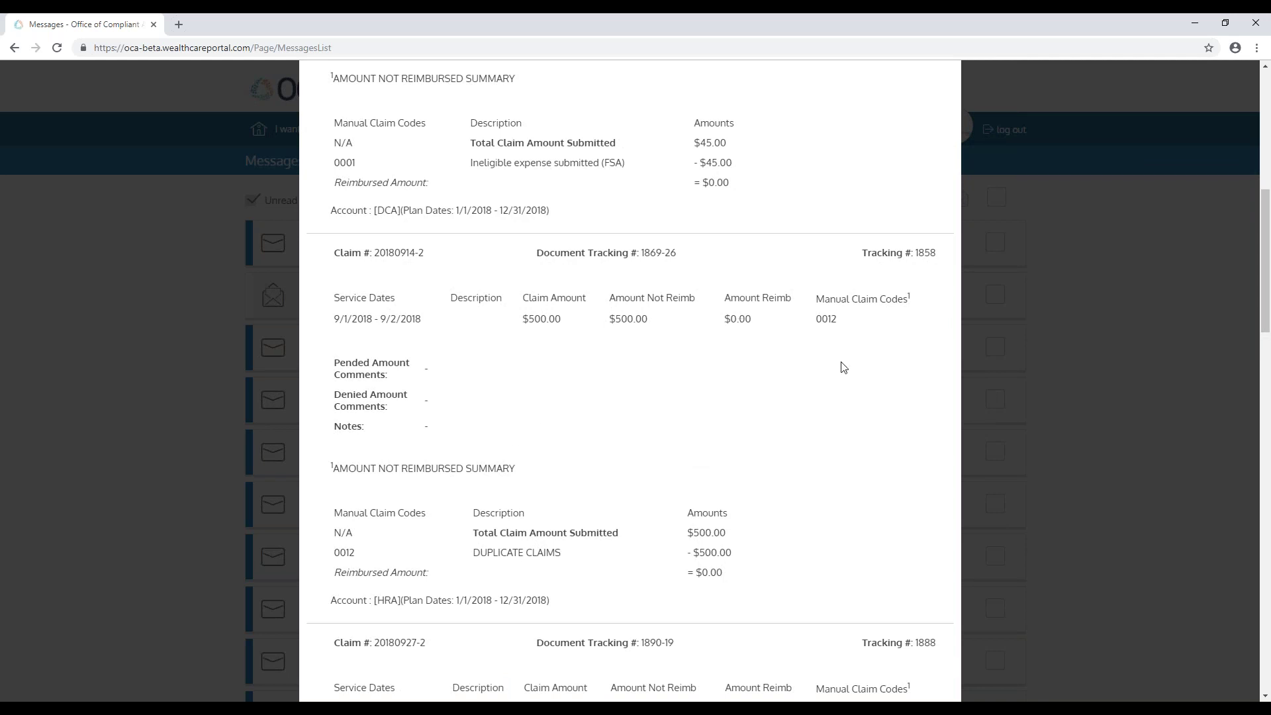
{"action": "scroll", "coordinate": [804, 448], "scroll_direction": "up", "scroll_amount": 4}
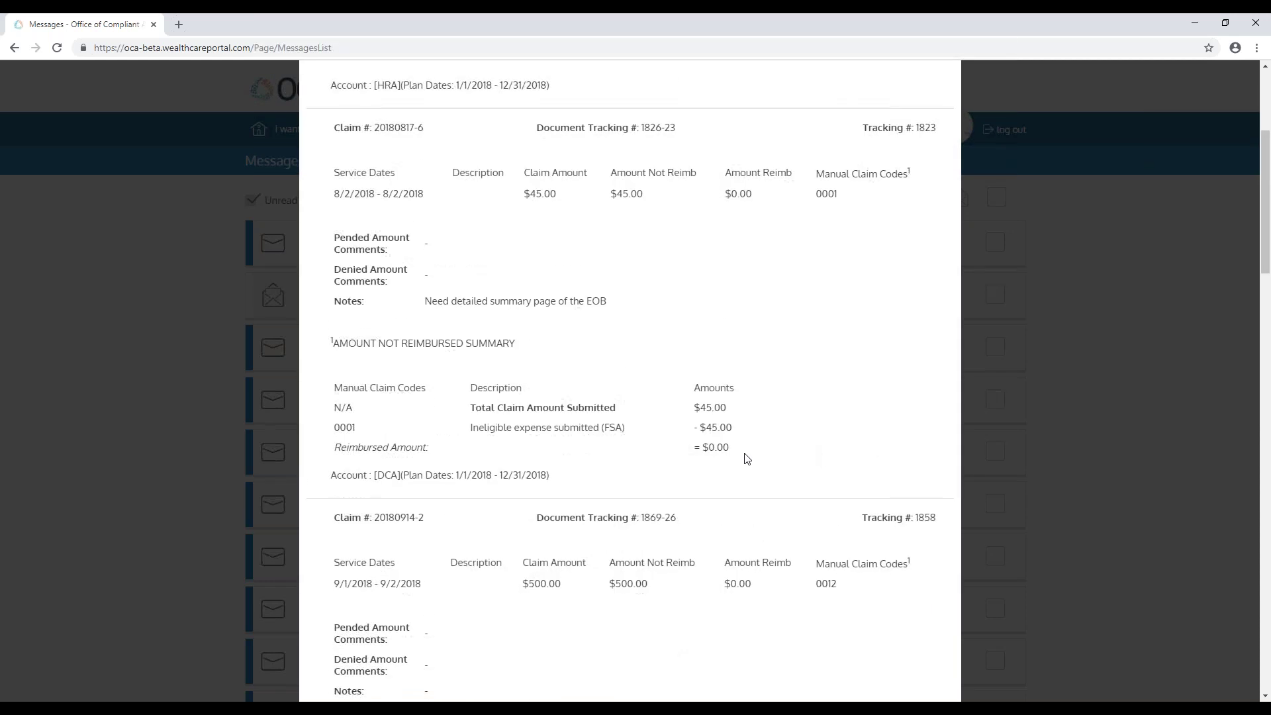
{"action": "scroll", "coordinate": [747, 458], "scroll_direction": "down", "scroll_amount": 3}
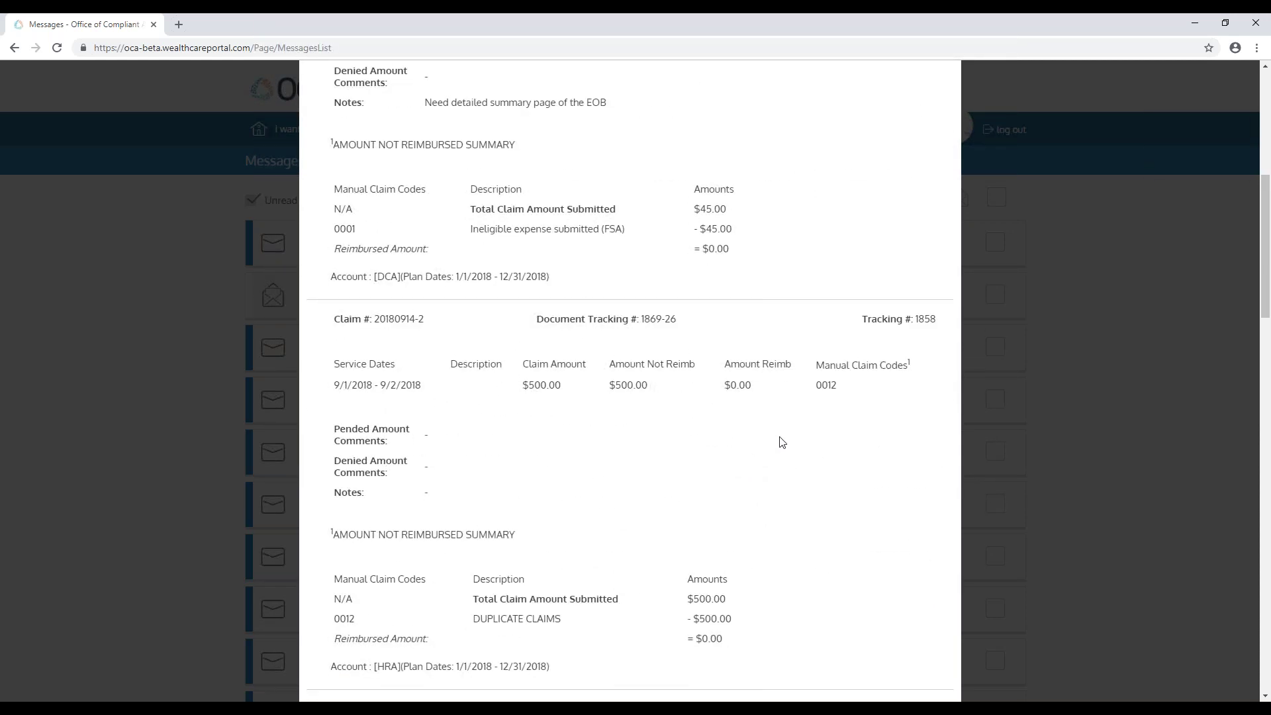
{"action": "scroll", "coordinate": [798, 403], "scroll_direction": "up", "scroll_amount": 7}
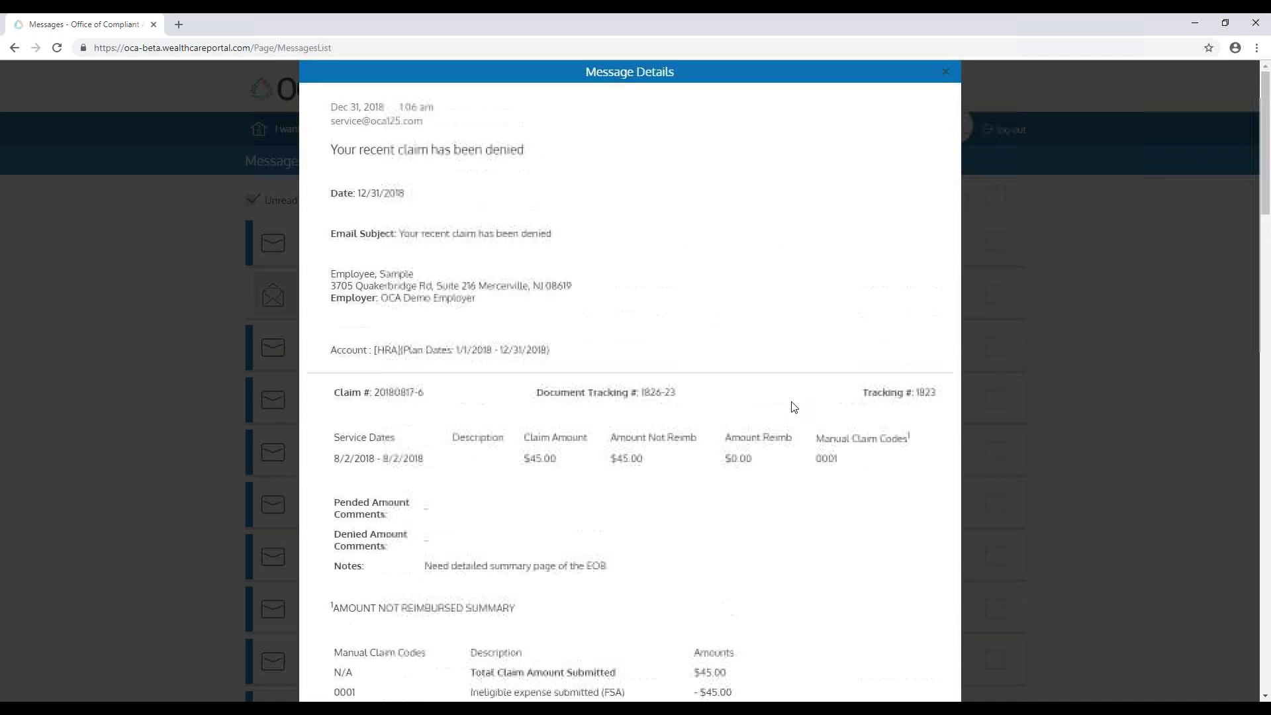
Step: Close the message, then read the Dec 31 Participant Claim Entry alert and close it
{"action": "left_click", "coordinate": [945, 73]}
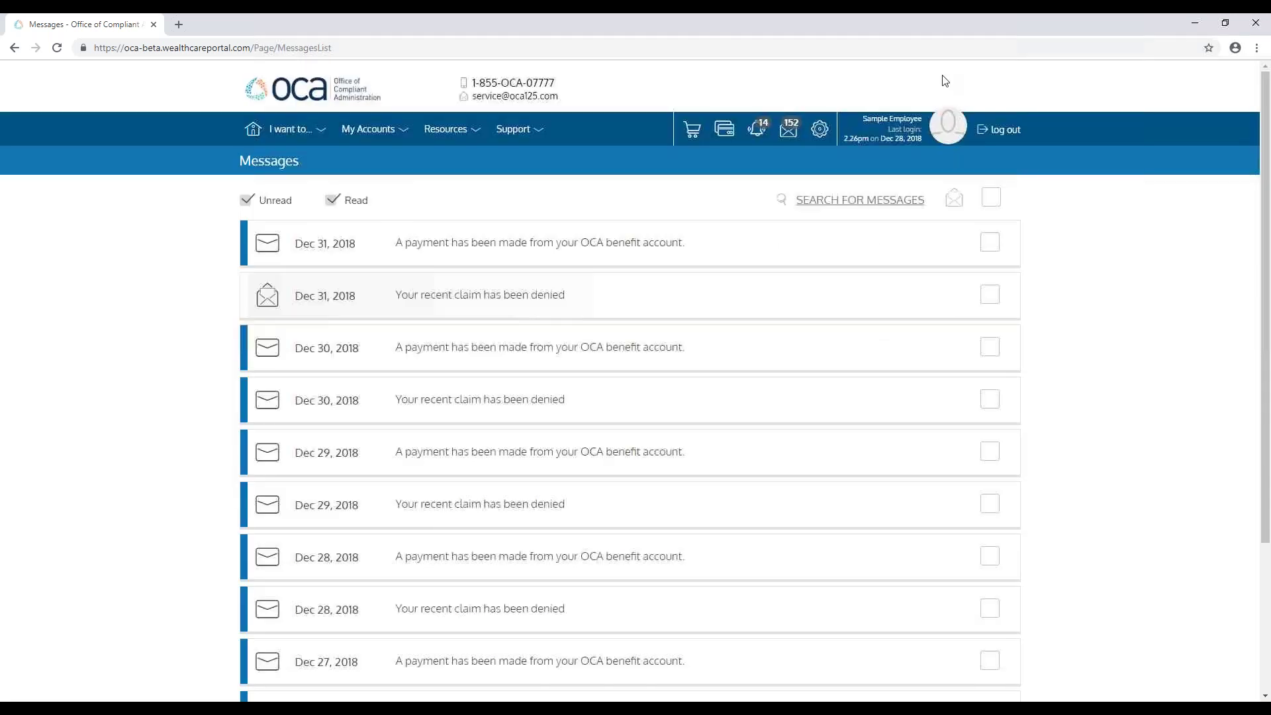
{"action": "left_click", "coordinate": [761, 132]}
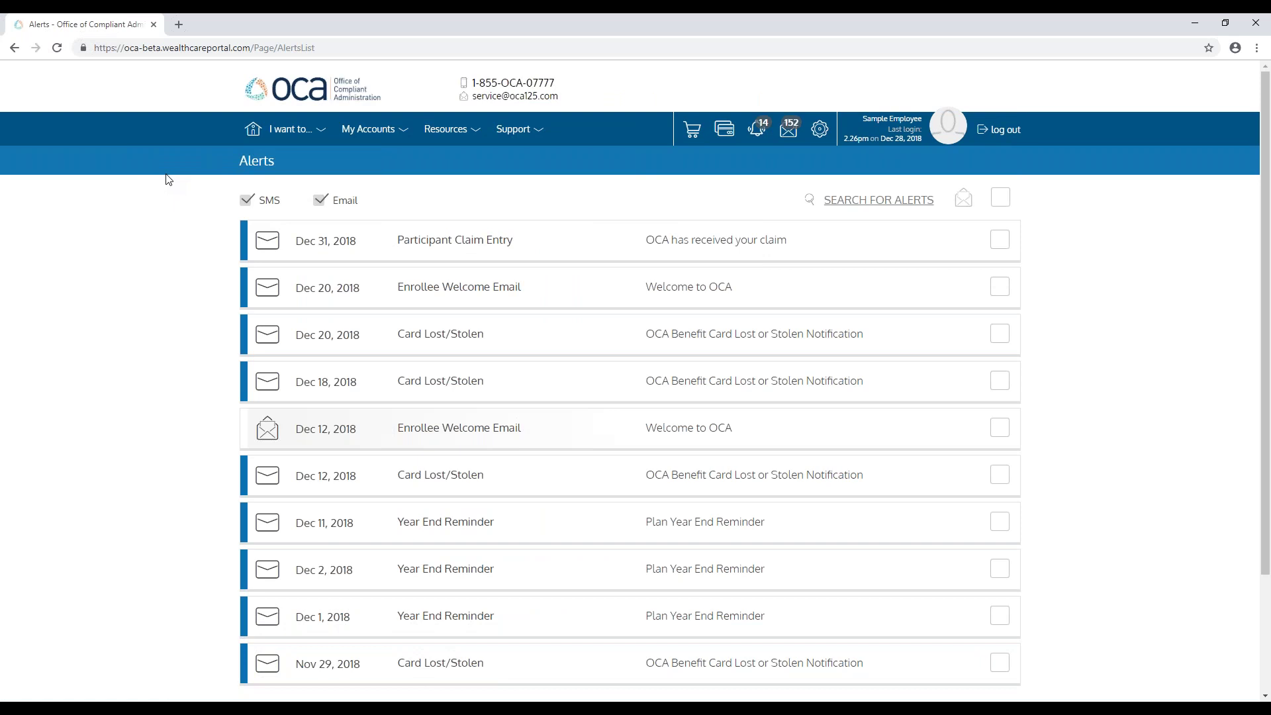
{"action": "left_click", "coordinate": [448, 245]}
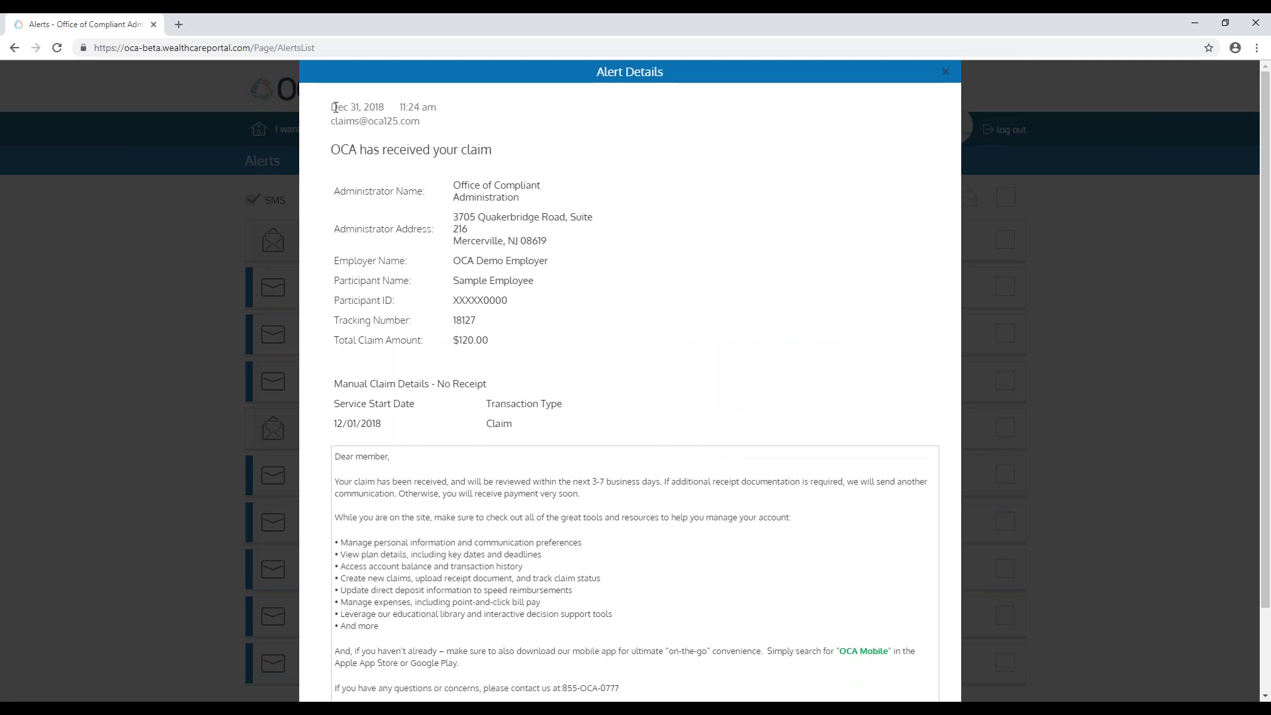
{"action": "left_click_drag", "start_coordinate": [333, 106], "coordinate": [439, 113]}
{"action": "left_click", "coordinate": [442, 115]}
{"action": "scroll", "coordinate": [676, 343], "scroll_direction": "down", "scroll_amount": 2}
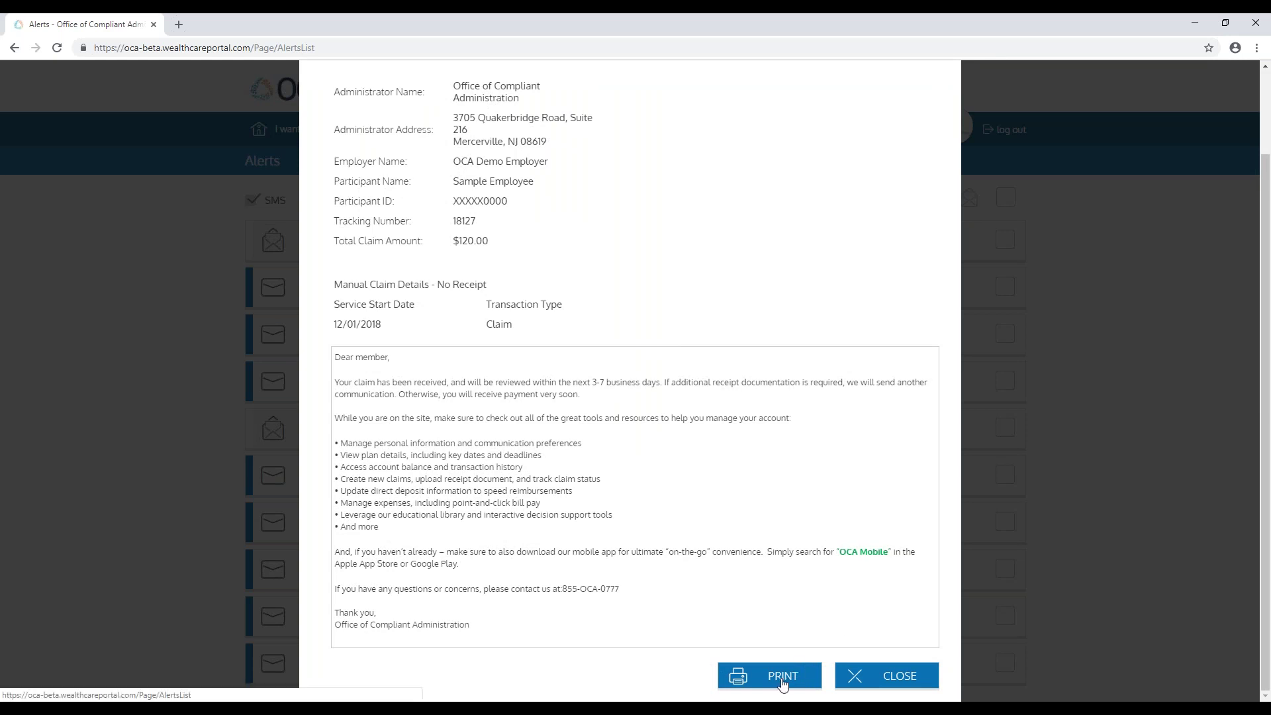
{"action": "left_click", "coordinate": [867, 675]}
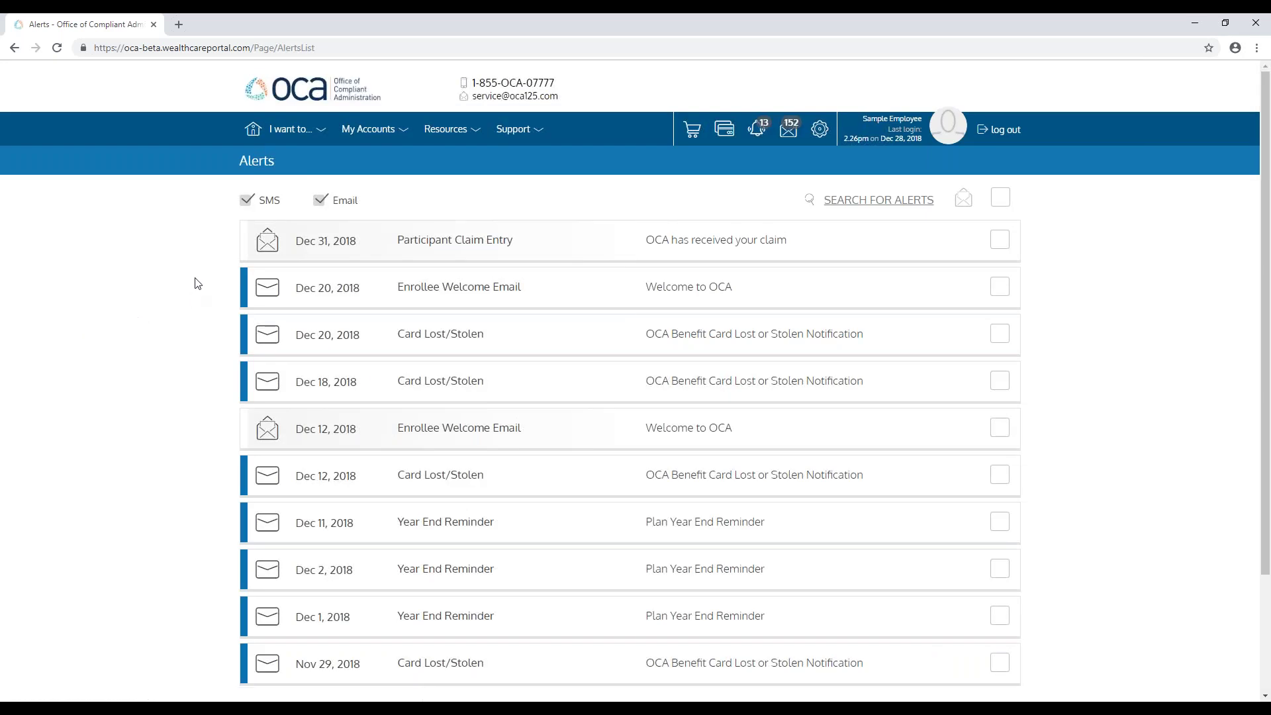
Step: Go back to the Personal Dashboard with the home icon
{"action": "left_click", "coordinate": [256, 137]}
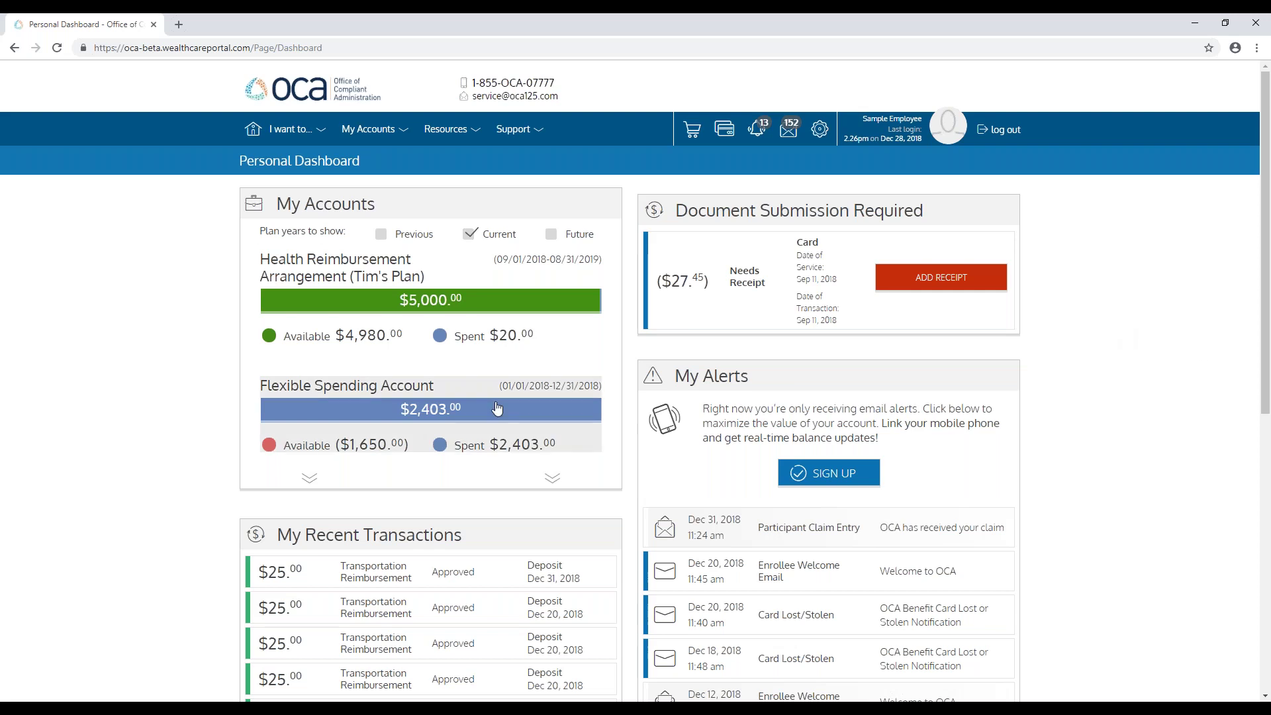
Step: Open View Recent Claims, then start and cancel a receipt upload for the $120.00 claim
{"action": "mouse_move", "coordinate": [284, 128]}
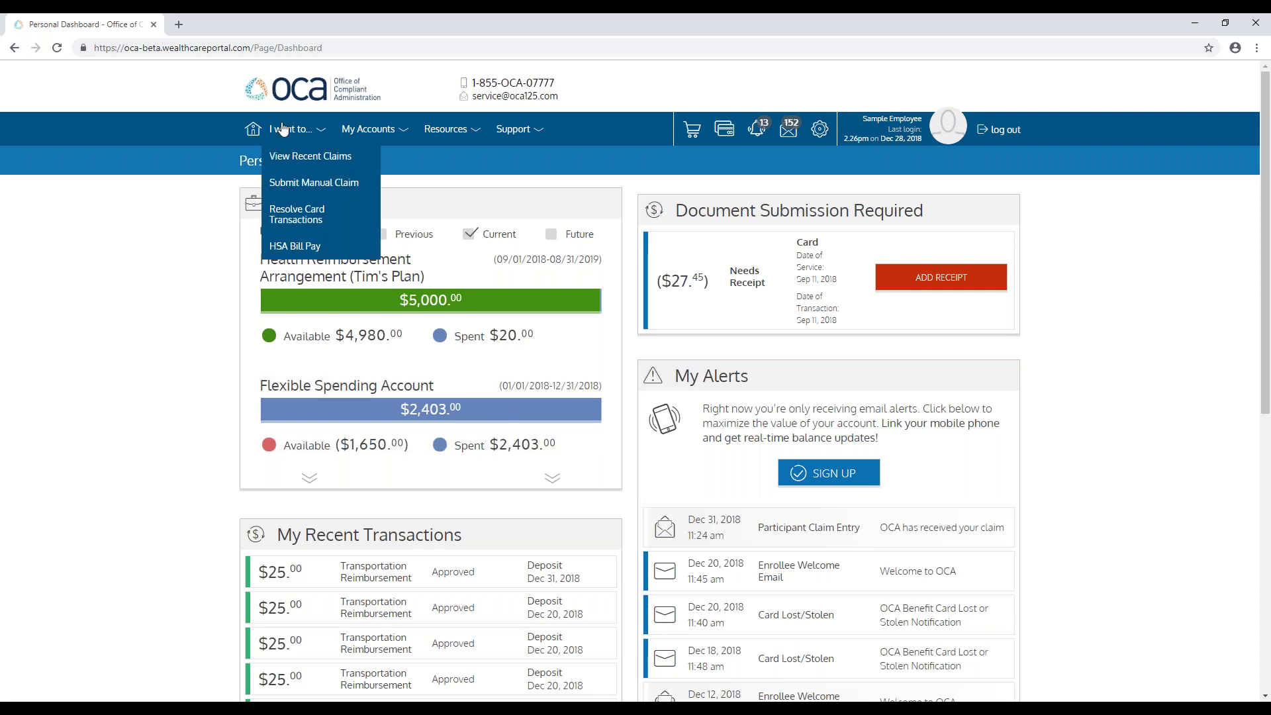
{"action": "left_click", "coordinate": [292, 156]}
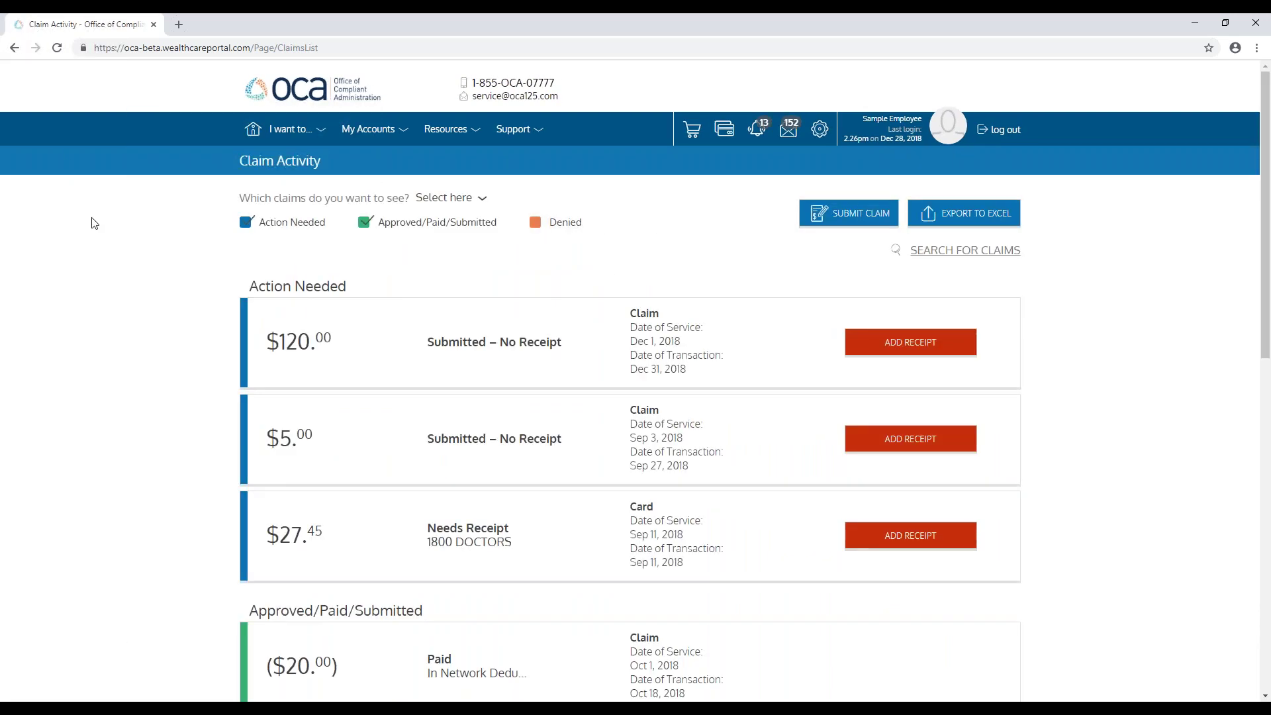
{"action": "scroll", "coordinate": [92, 228], "scroll_direction": "down", "scroll_amount": 2}
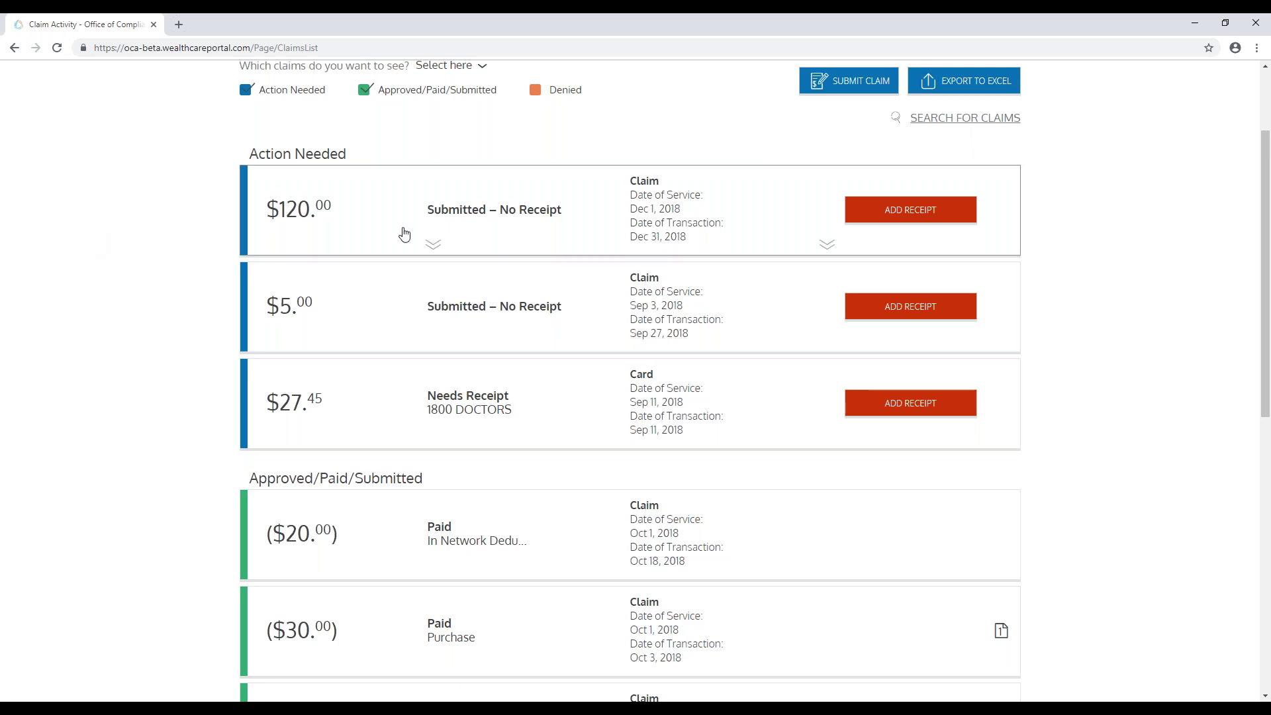
{"action": "left_click", "coordinate": [913, 211]}
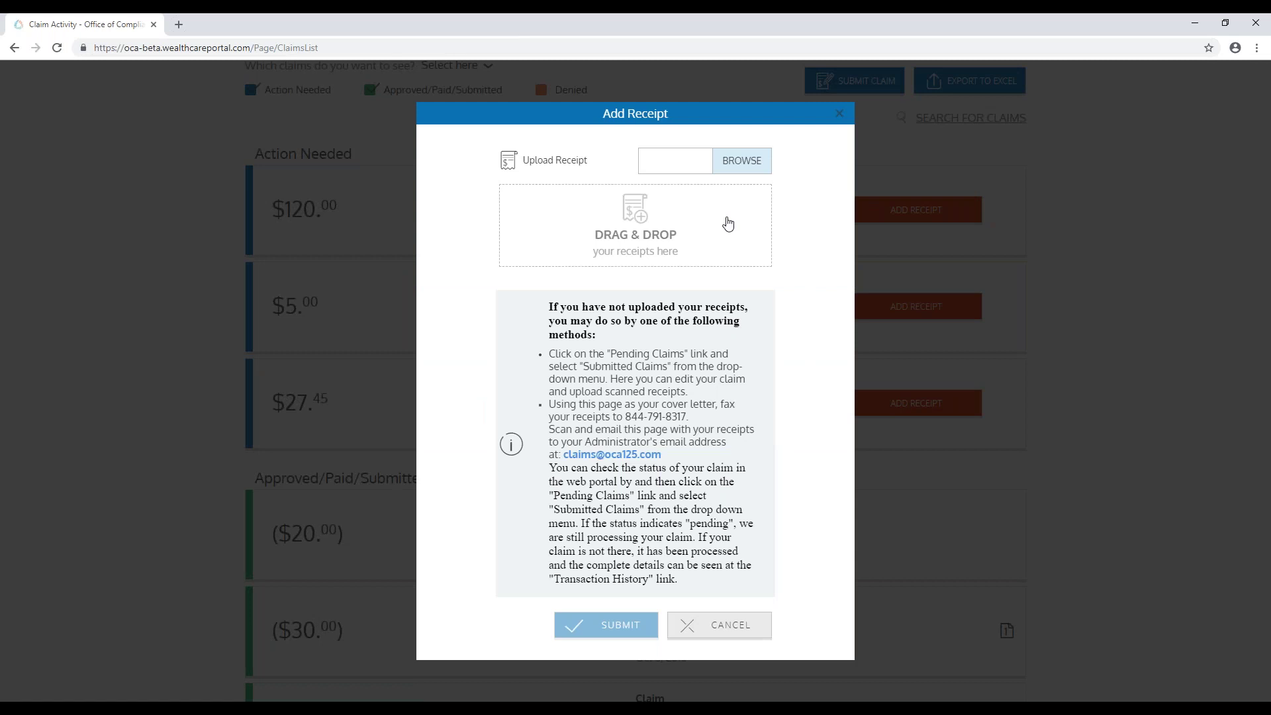
{"action": "left_click", "coordinate": [841, 115]}
Step: Expand the $30.00 and $150 paid claims, noting the Oct 3, 2018 reimbursement date
{"action": "scroll", "coordinate": [1085, 374], "scroll_direction": "down", "scroll_amount": 6}
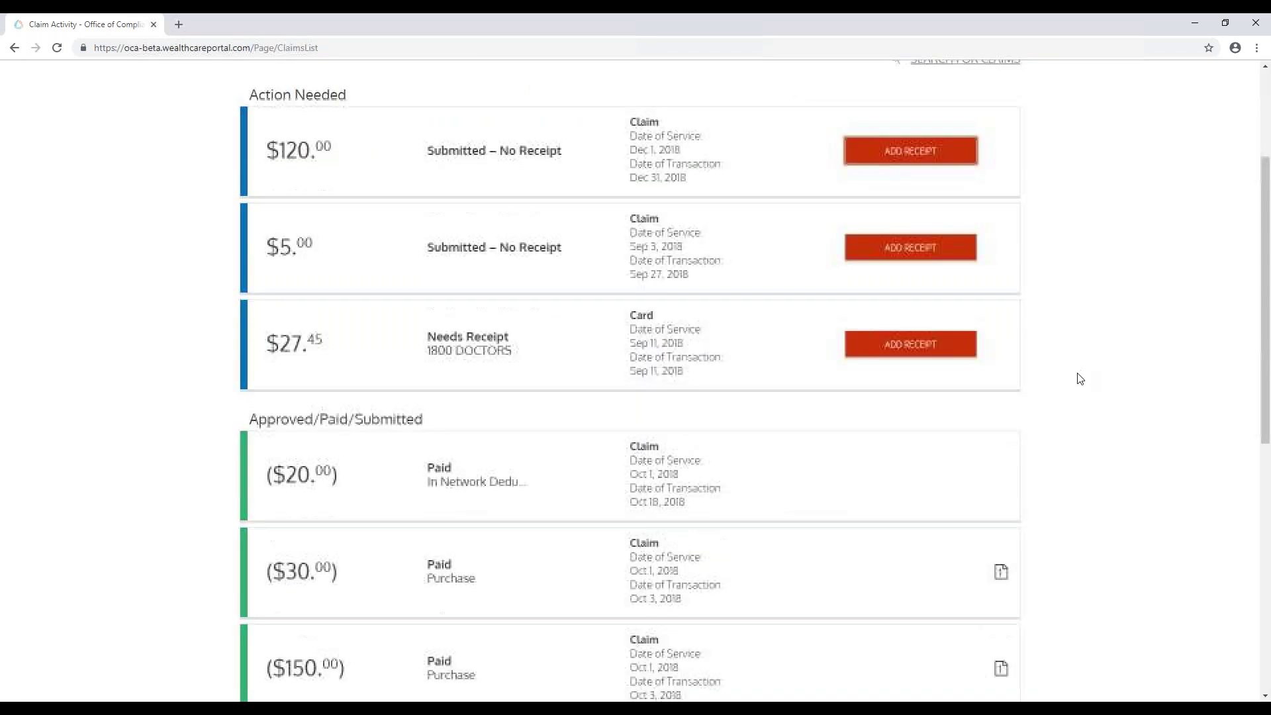
{"action": "scroll", "coordinate": [1077, 376], "scroll_direction": "down", "scroll_amount": 1}
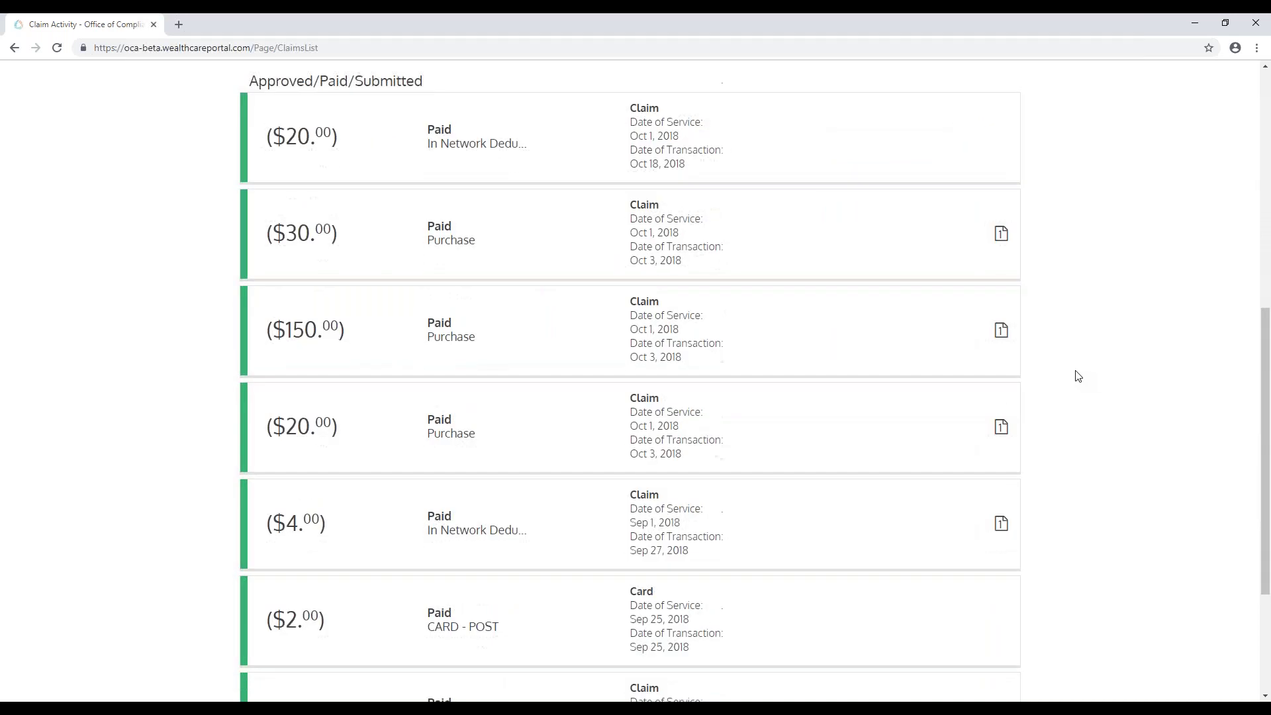
{"action": "scroll", "coordinate": [1064, 379], "scroll_direction": "up", "scroll_amount": 1}
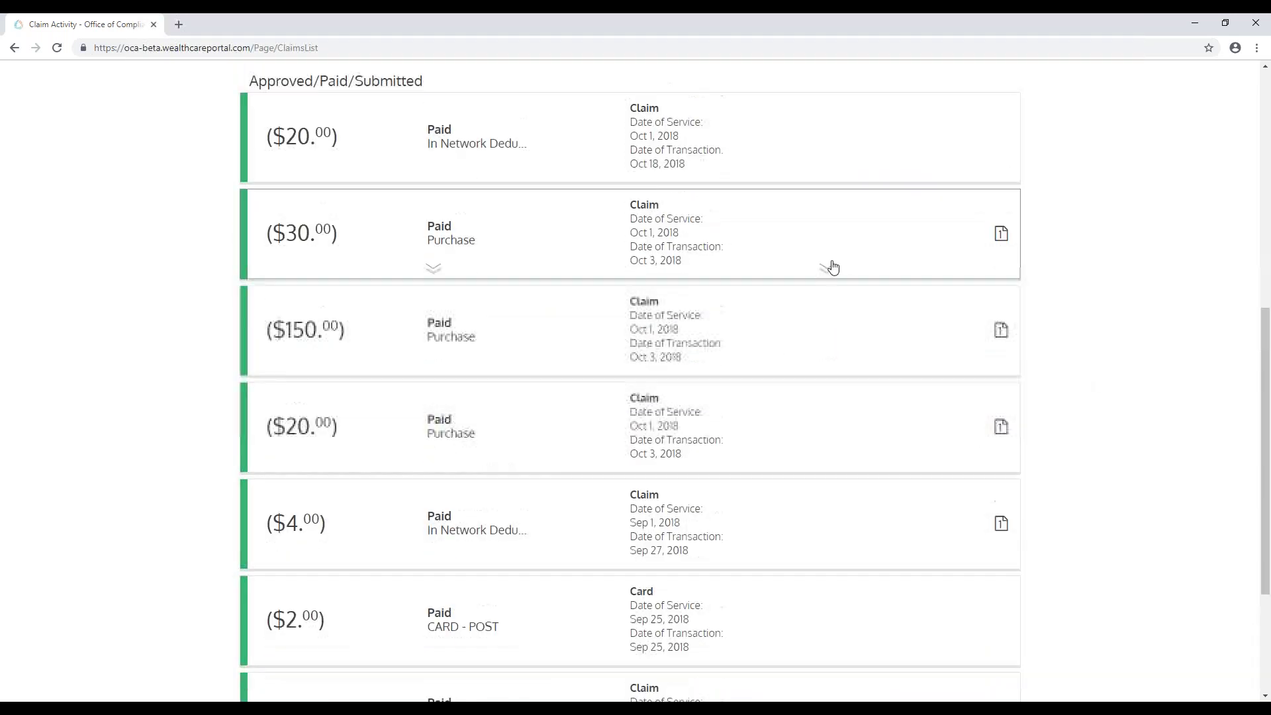
{"action": "left_click", "coordinate": [811, 244]}
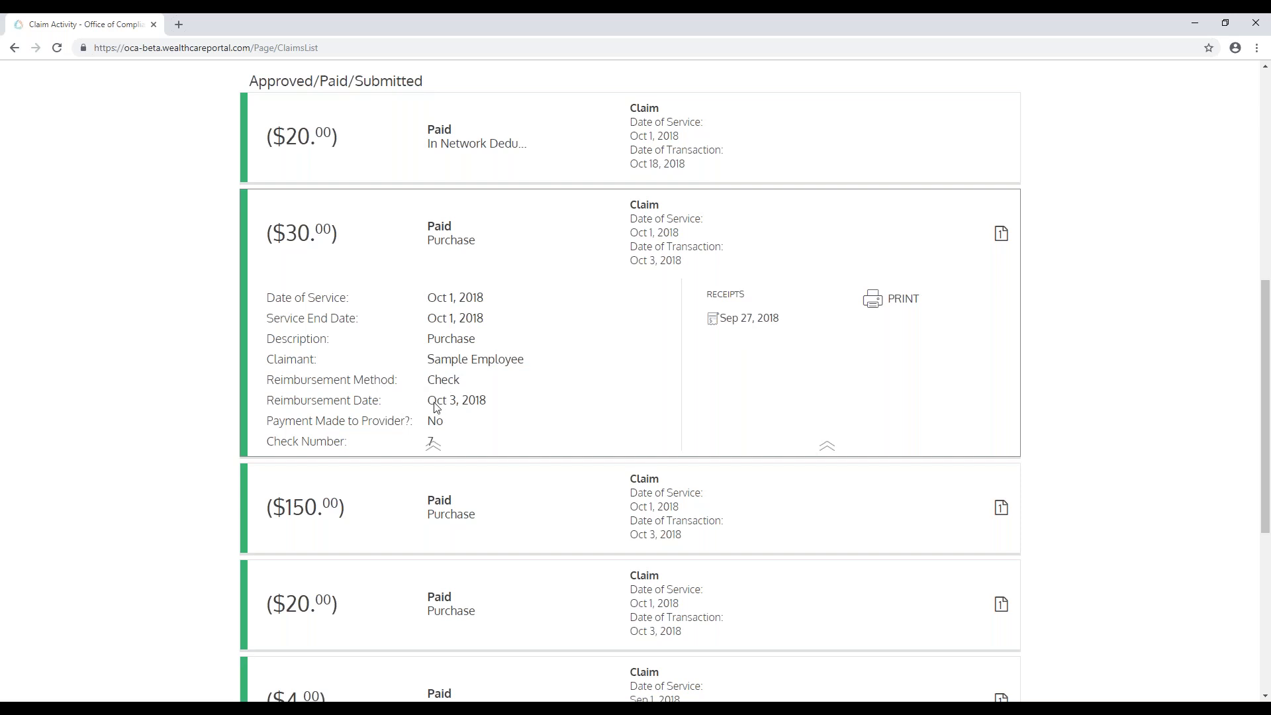
{"action": "left_click_drag", "start_coordinate": [436, 407], "coordinate": [481, 401]}
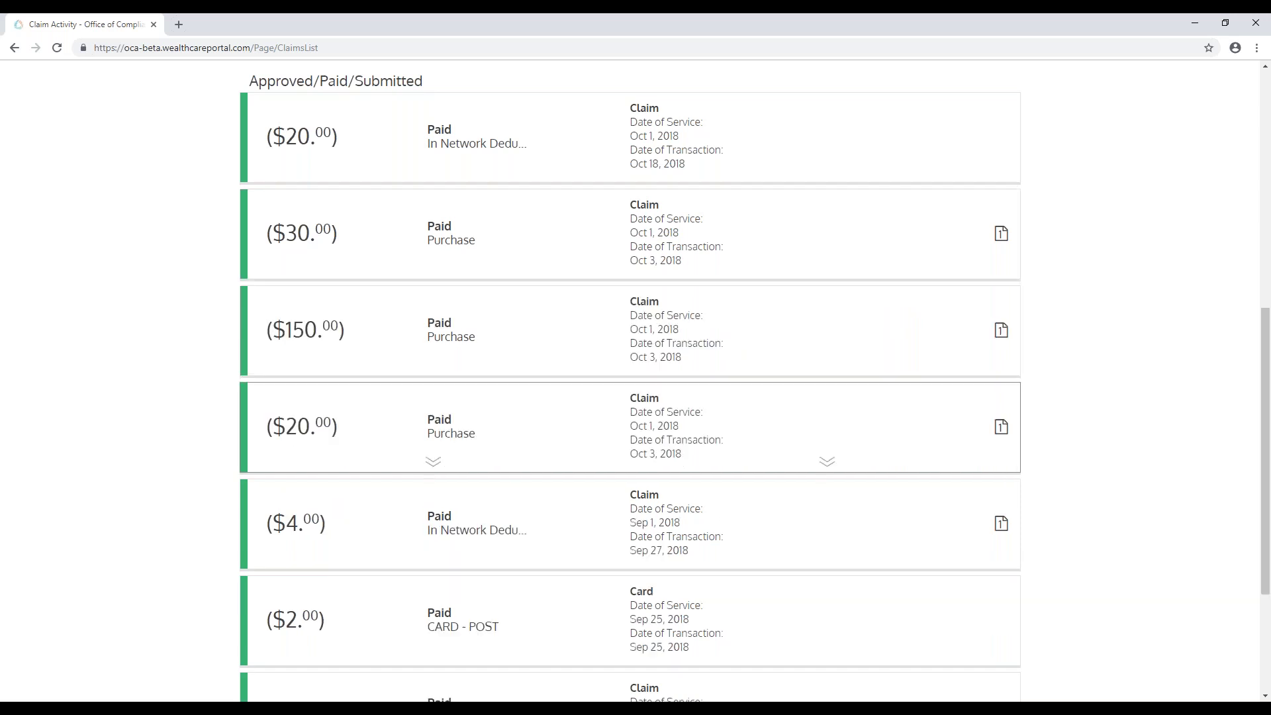
{"action": "left_click", "coordinate": [495, 354]}
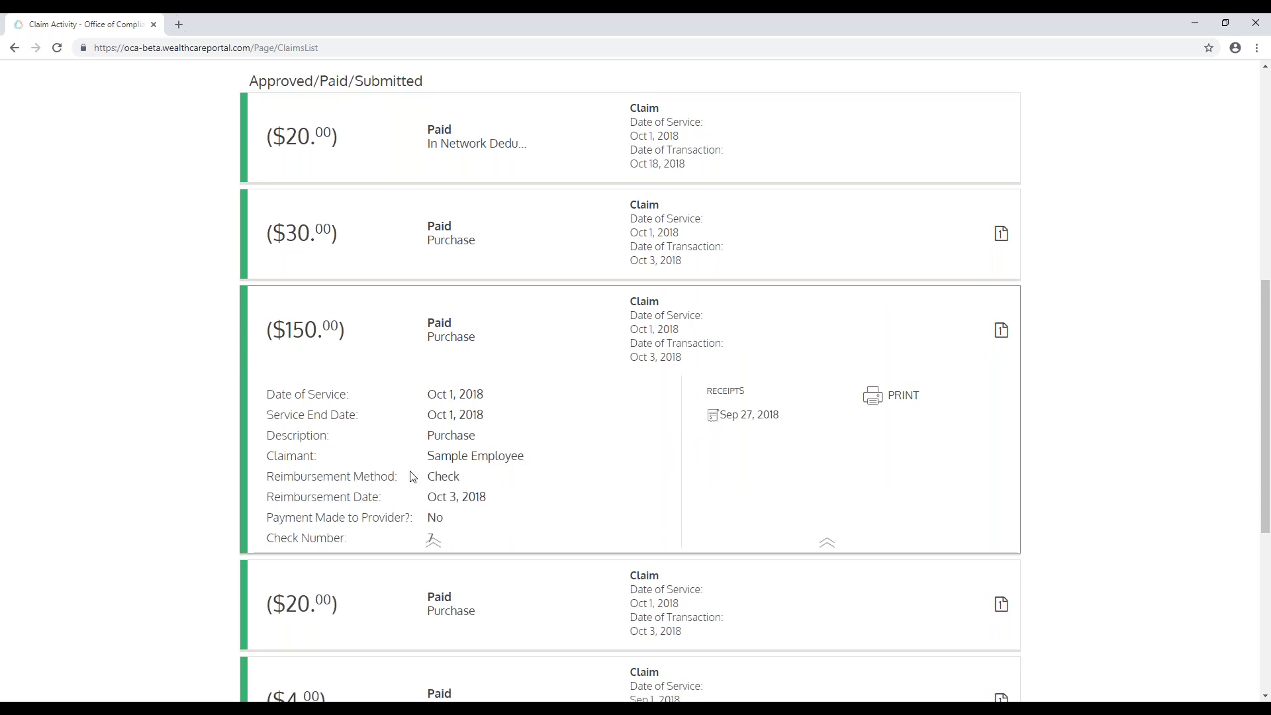
{"action": "scroll", "coordinate": [395, 434], "scroll_direction": "up", "scroll_amount": 1}
{"action": "scroll", "coordinate": [417, 410], "scroll_direction": "down", "scroll_amount": 1}
{"action": "scroll", "coordinate": [455, 398], "scroll_direction": "down", "scroll_amount": 1}
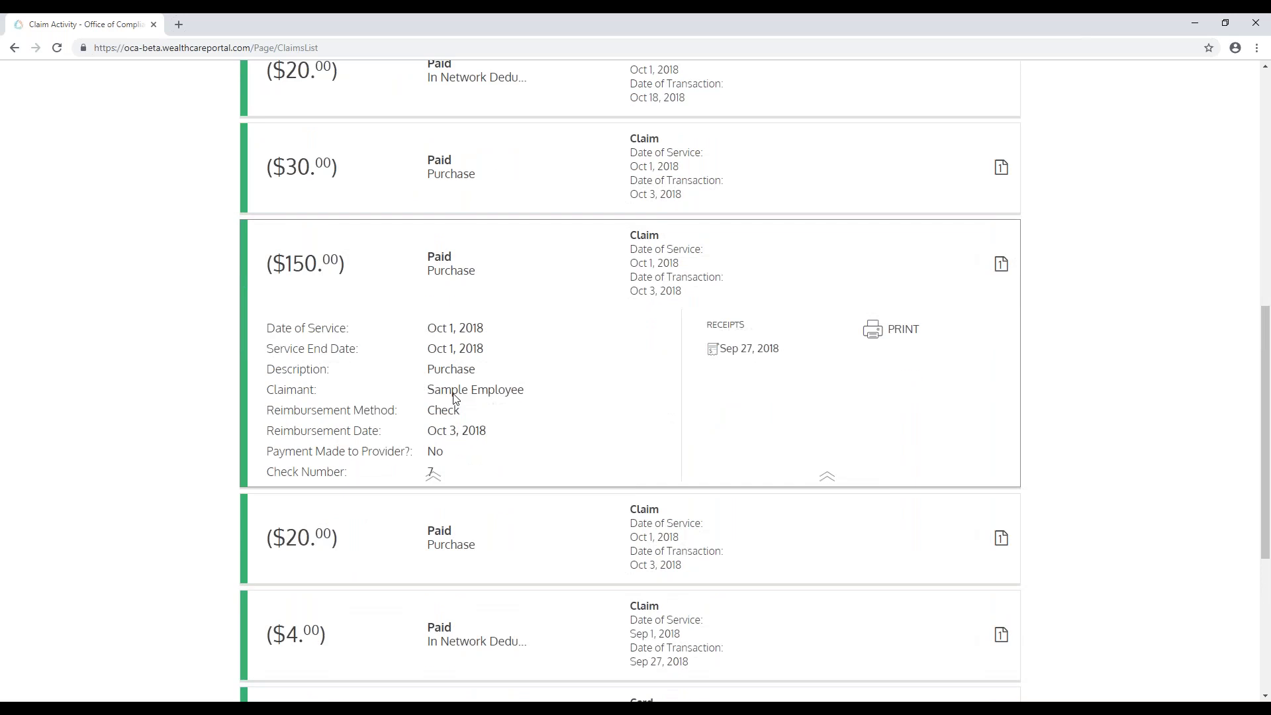
{"action": "left_click", "coordinate": [569, 252]}
Step: Expand and collapse the $4 paid claim, then return to the Personal Dashboard
{"action": "scroll", "coordinate": [1080, 320], "scroll_direction": "up", "scroll_amount": 5}
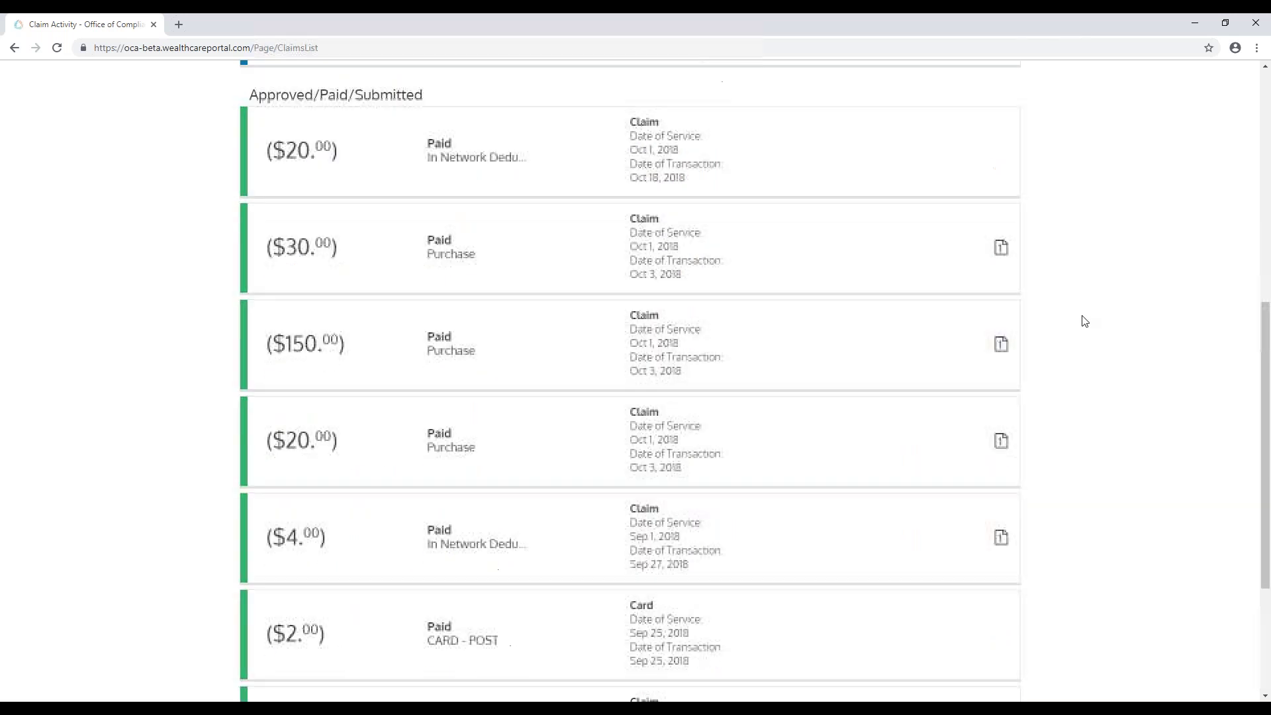
{"action": "scroll", "coordinate": [1079, 321], "scroll_direction": "up", "scroll_amount": 3}
{"action": "scroll", "coordinate": [1079, 323], "scroll_direction": "down", "scroll_amount": 3}
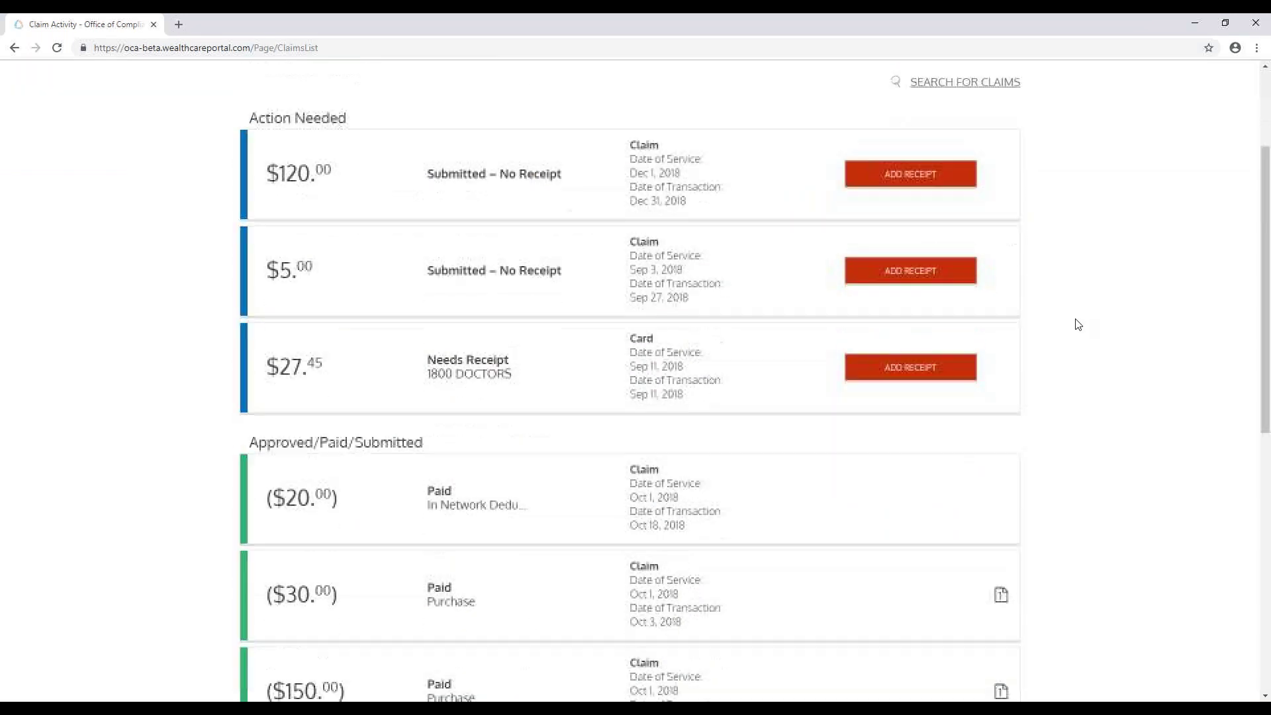
{"action": "scroll", "coordinate": [1077, 325], "scroll_direction": "down", "scroll_amount": 2}
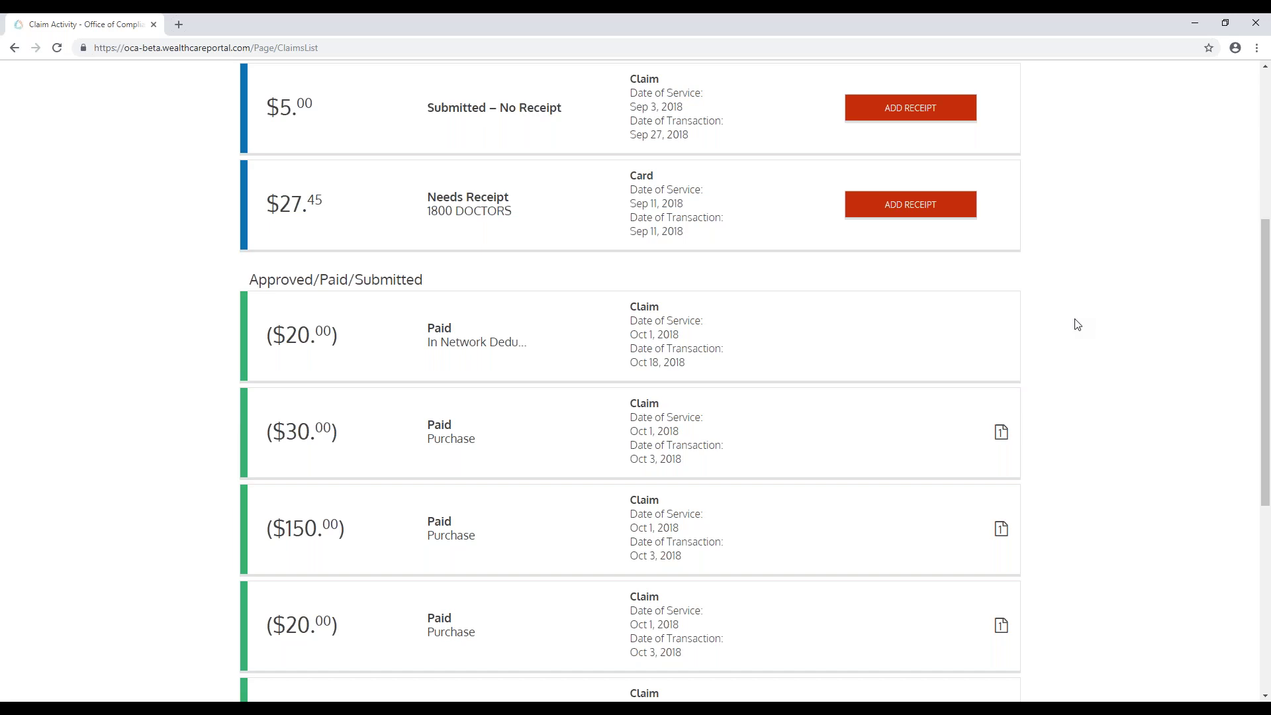
{"action": "scroll", "coordinate": [1074, 324], "scroll_direction": "up", "scroll_amount": 5}
{"action": "scroll", "coordinate": [1069, 328], "scroll_direction": "down", "scroll_amount": 6}
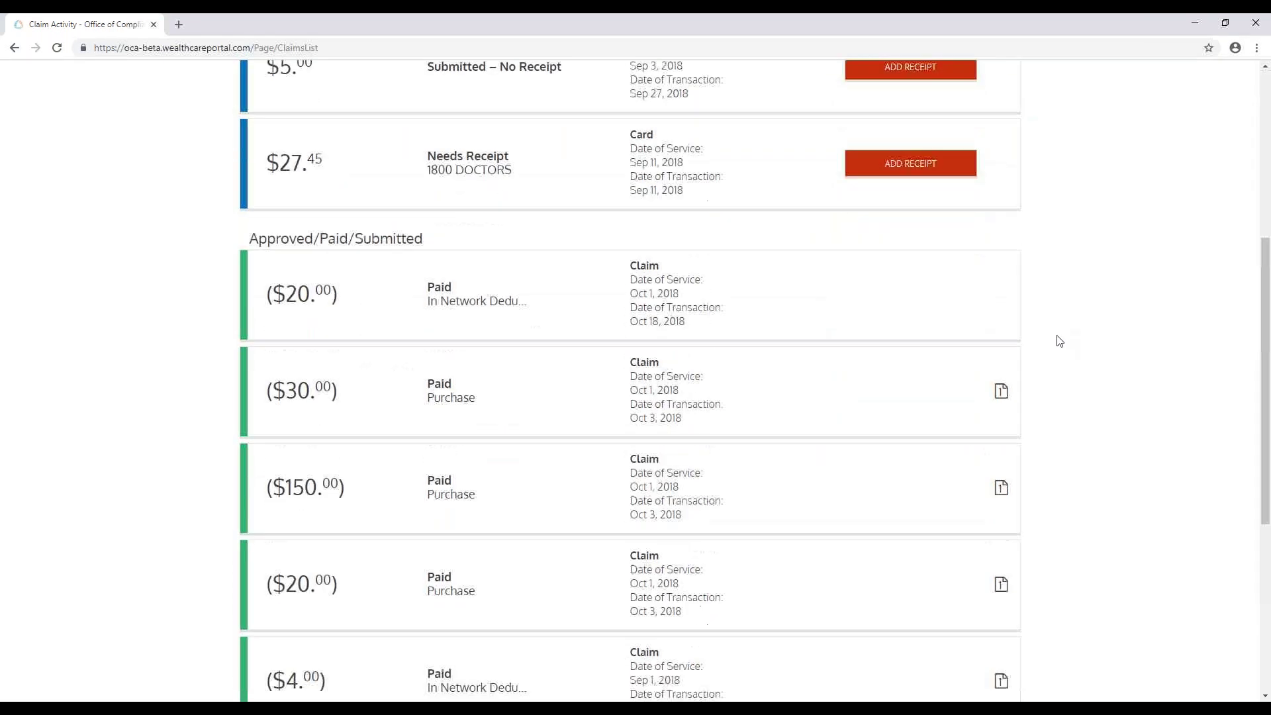
{"action": "scroll", "coordinate": [1058, 338], "scroll_direction": "down", "scroll_amount": 3}
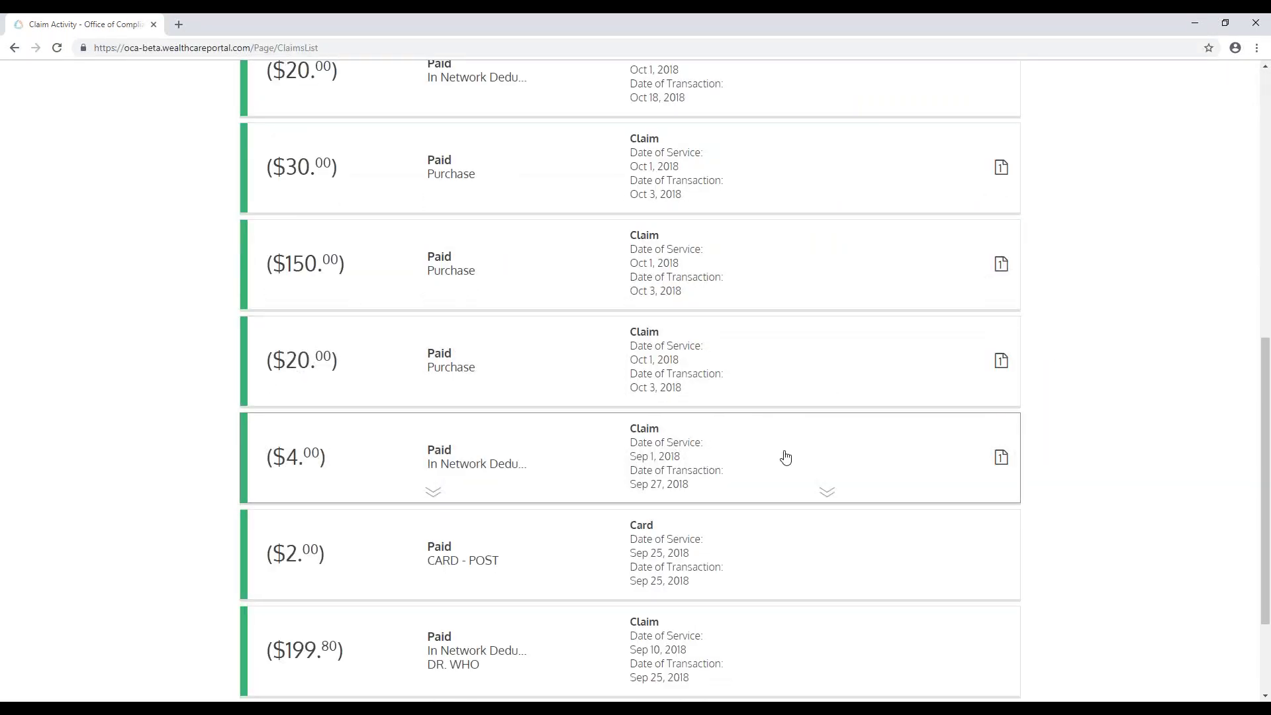
{"action": "left_click", "coordinate": [785, 456]}
{"action": "scroll", "coordinate": [1156, 402], "scroll_direction": "down", "scroll_amount": 1}
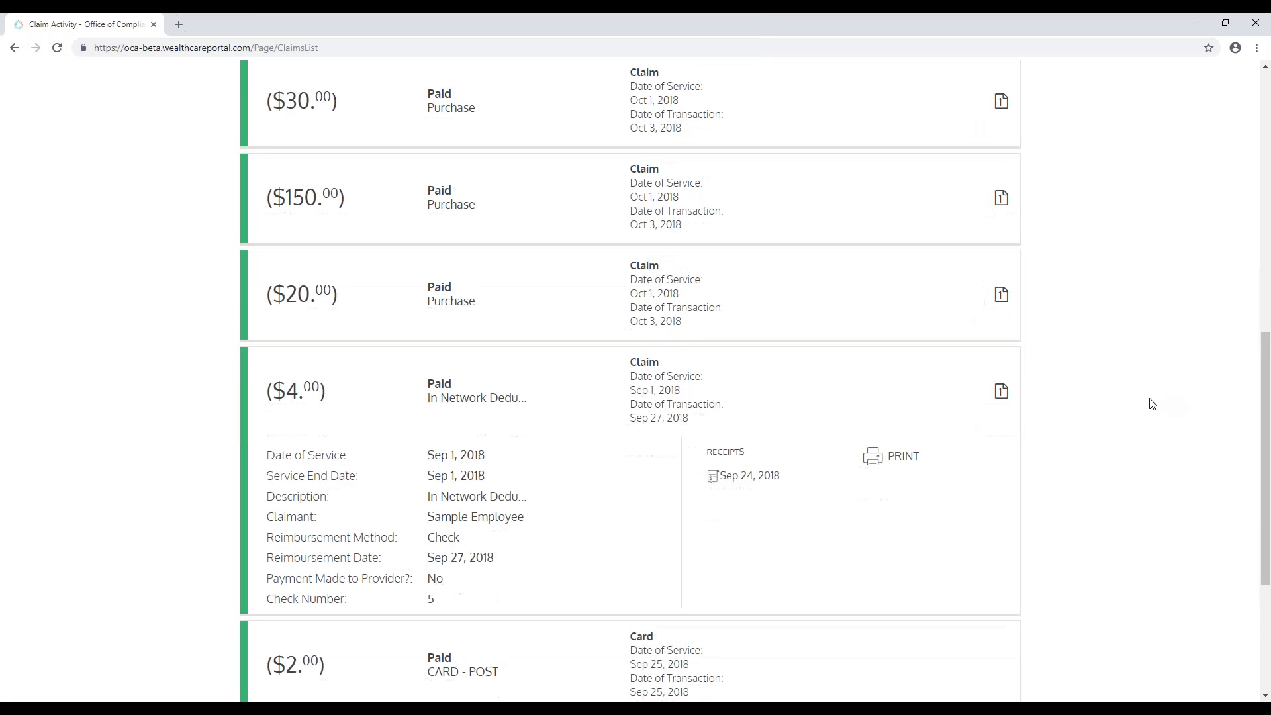
{"action": "left_click", "coordinate": [917, 394]}
{"action": "scroll", "coordinate": [1092, 371], "scroll_direction": "up", "scroll_amount": 15}
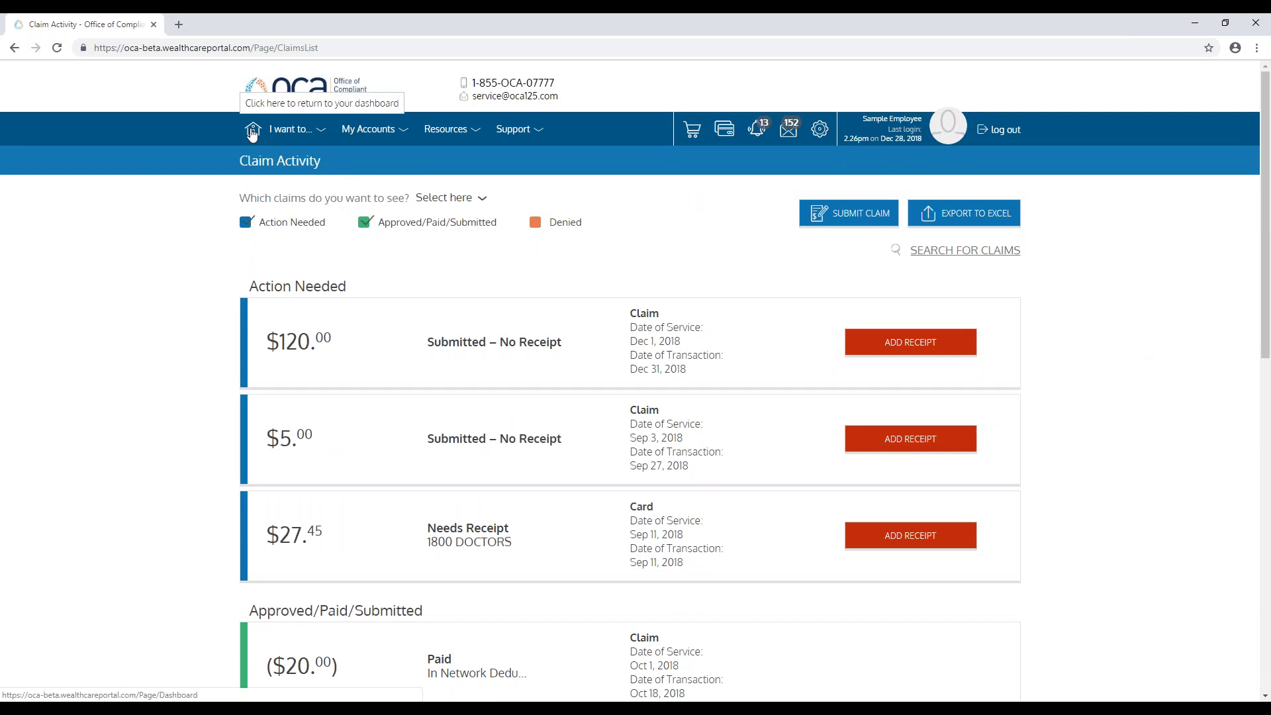
{"action": "left_click", "coordinate": [253, 132]}
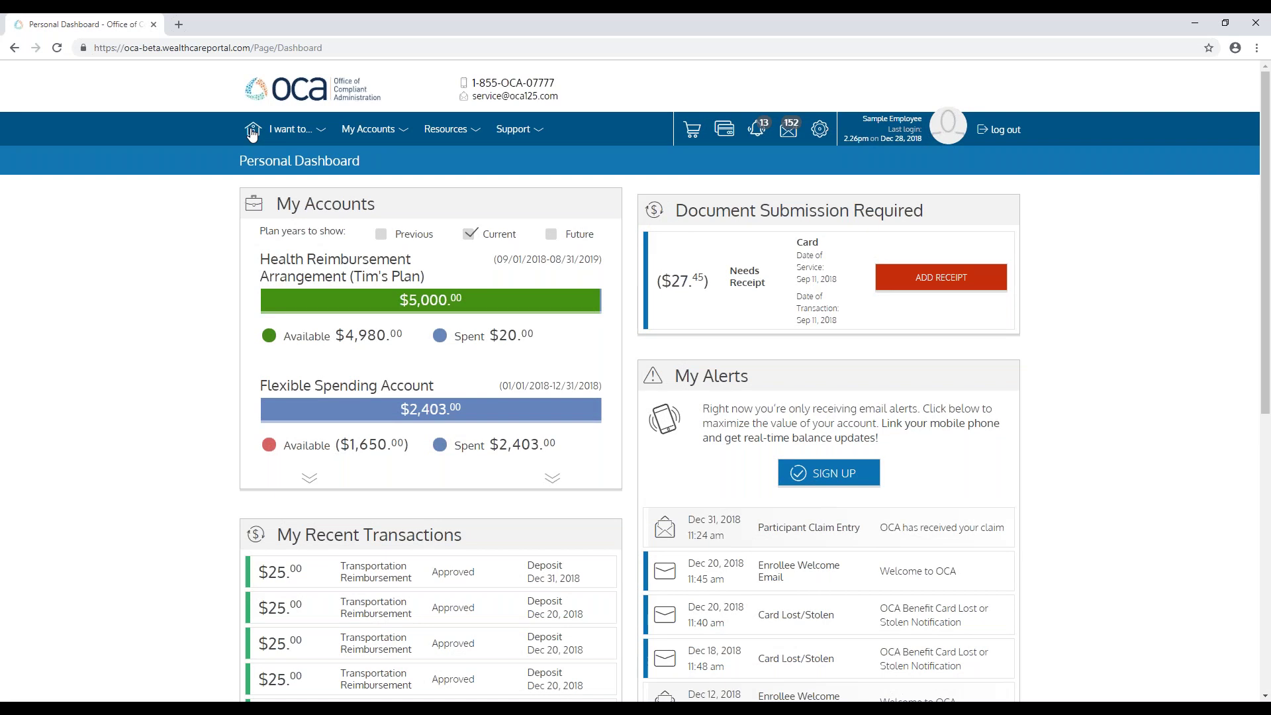
Step: Browse the CDH Marketplace stores GoodBuyRx, FSA Store, HSA Store and Virtual Hearing Solutions, then return to the top
{"action": "left_click", "coordinate": [692, 137]}
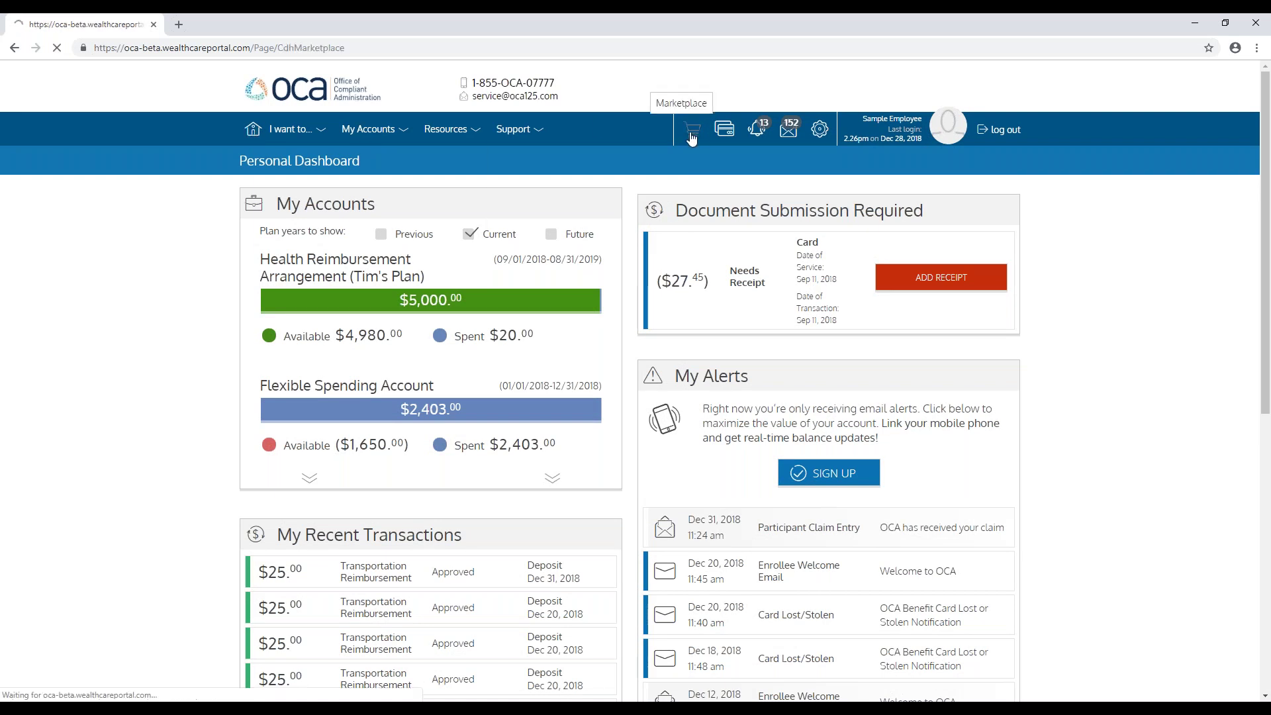
{"action": "scroll", "coordinate": [147, 285], "scroll_direction": "down", "scroll_amount": 12}
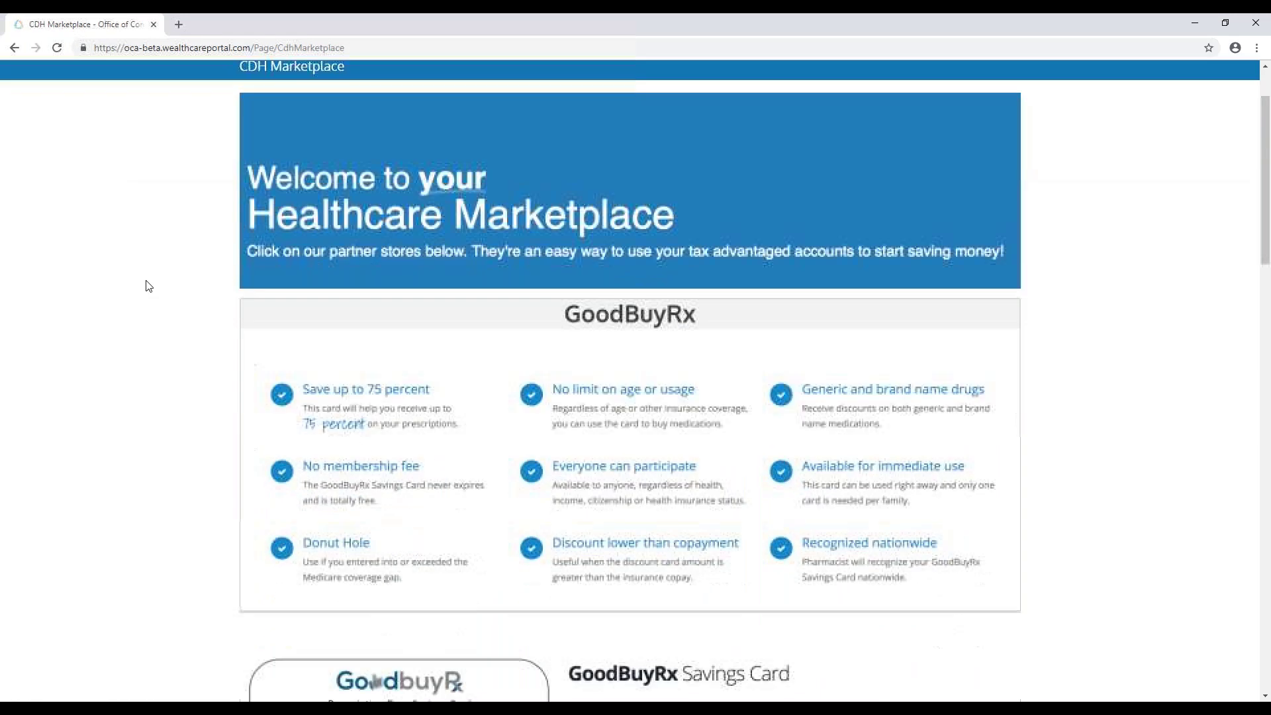
{"action": "scroll", "coordinate": [152, 292], "scroll_direction": "down", "scroll_amount": 6}
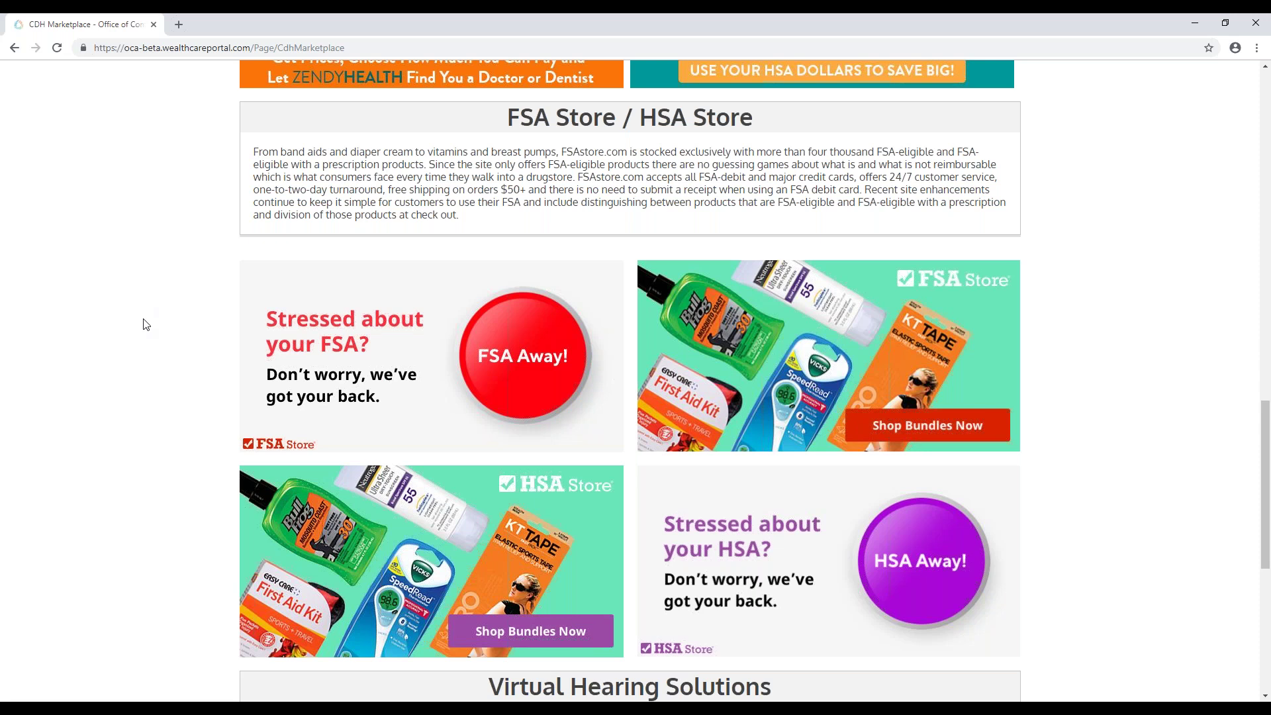
{"action": "scroll", "coordinate": [147, 324], "scroll_direction": "down", "scroll_amount": 1}
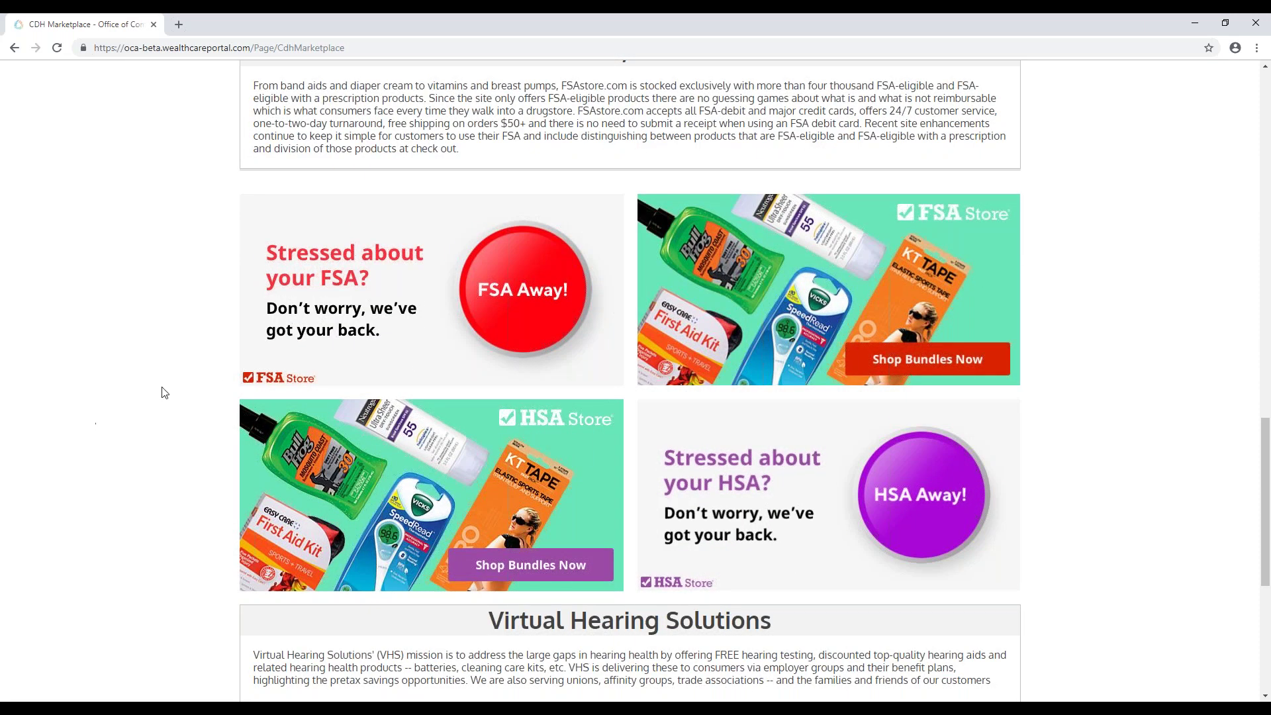
{"action": "scroll", "coordinate": [113, 384], "scroll_direction": "up", "scroll_amount": 20}
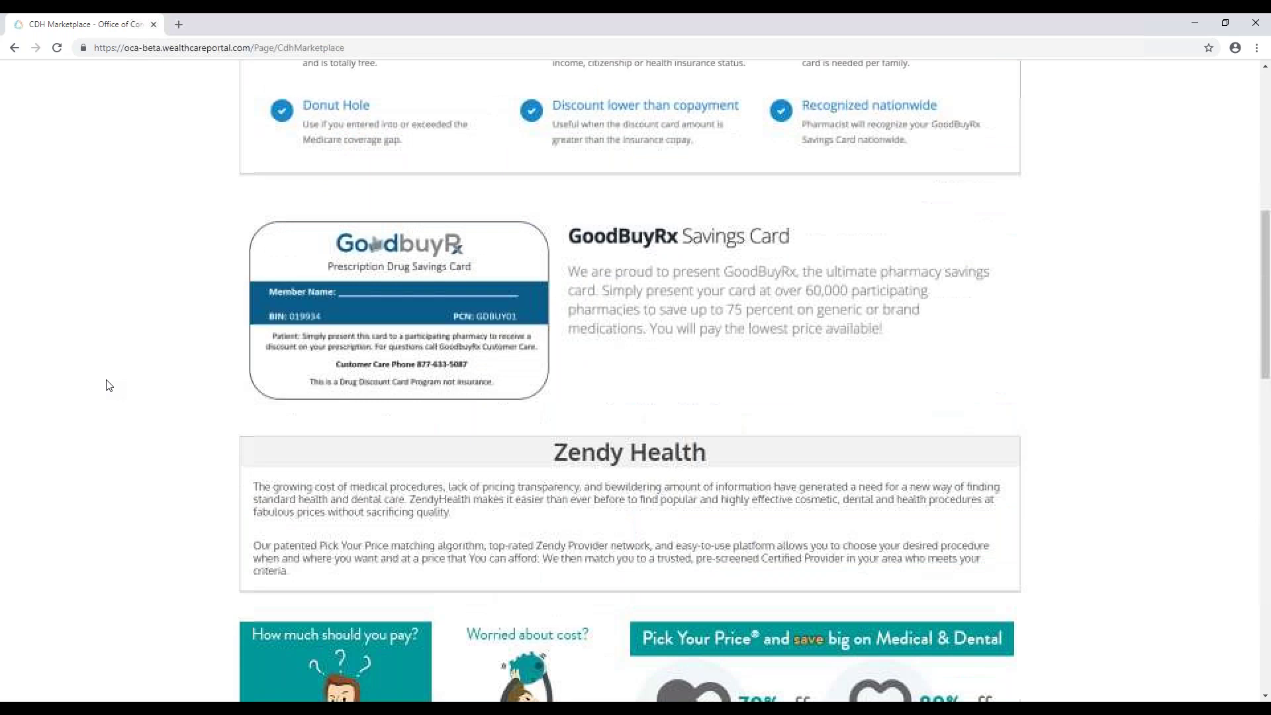
{"action": "scroll", "coordinate": [108, 385], "scroll_direction": "up", "scroll_amount": 2}
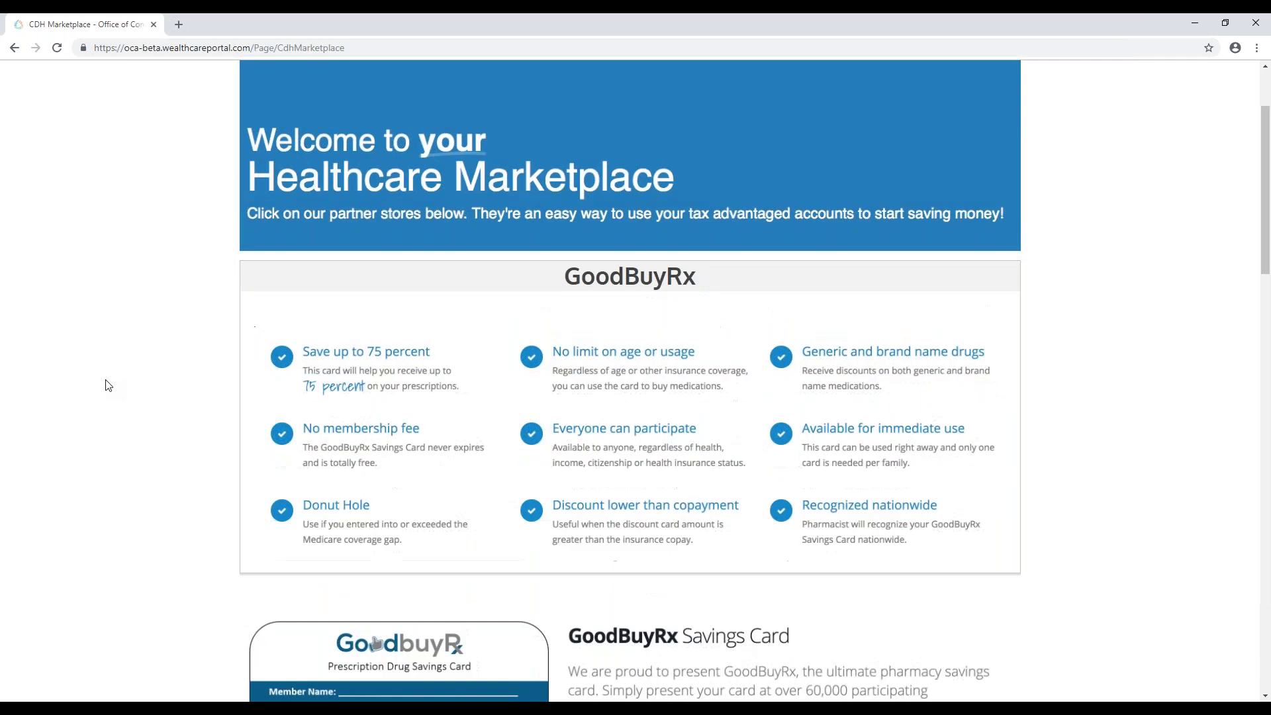
{"action": "scroll", "coordinate": [106, 385], "scroll_direction": "down", "scroll_amount": 2}
{"action": "scroll", "coordinate": [104, 383], "scroll_direction": "down", "scroll_amount": 1}
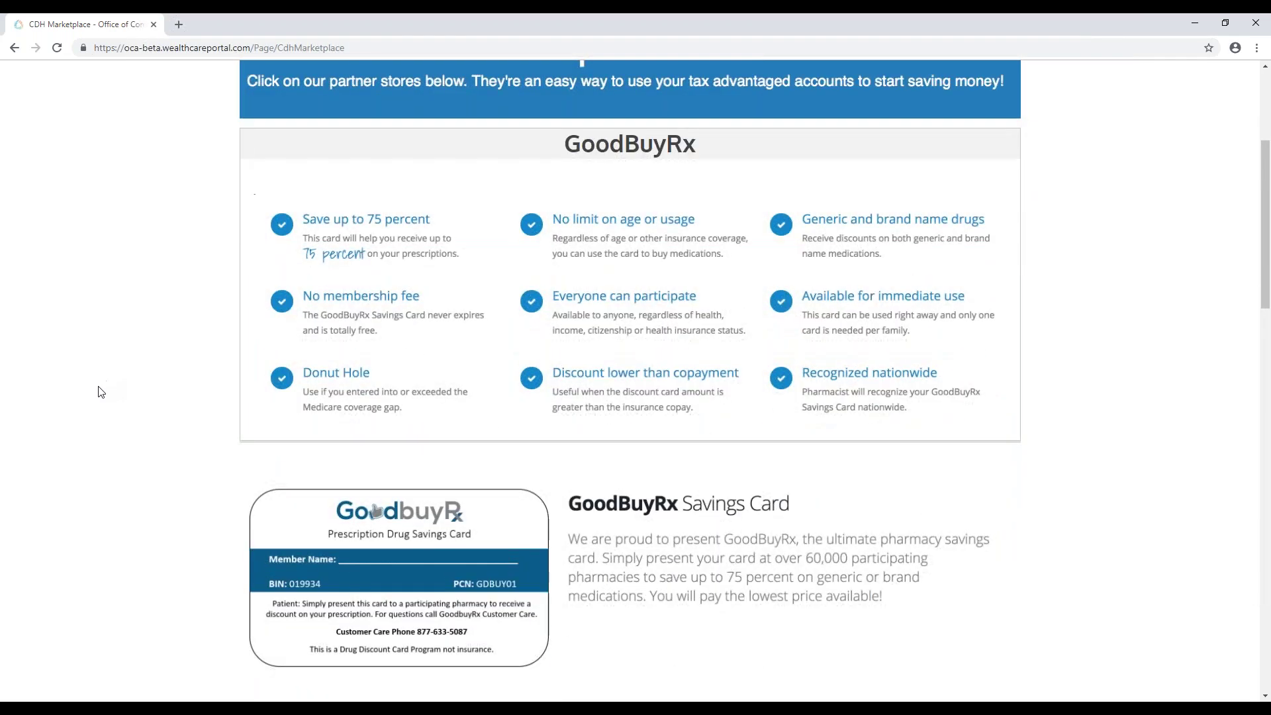
{"action": "scroll", "coordinate": [100, 392], "scroll_direction": "down", "scroll_amount": 1}
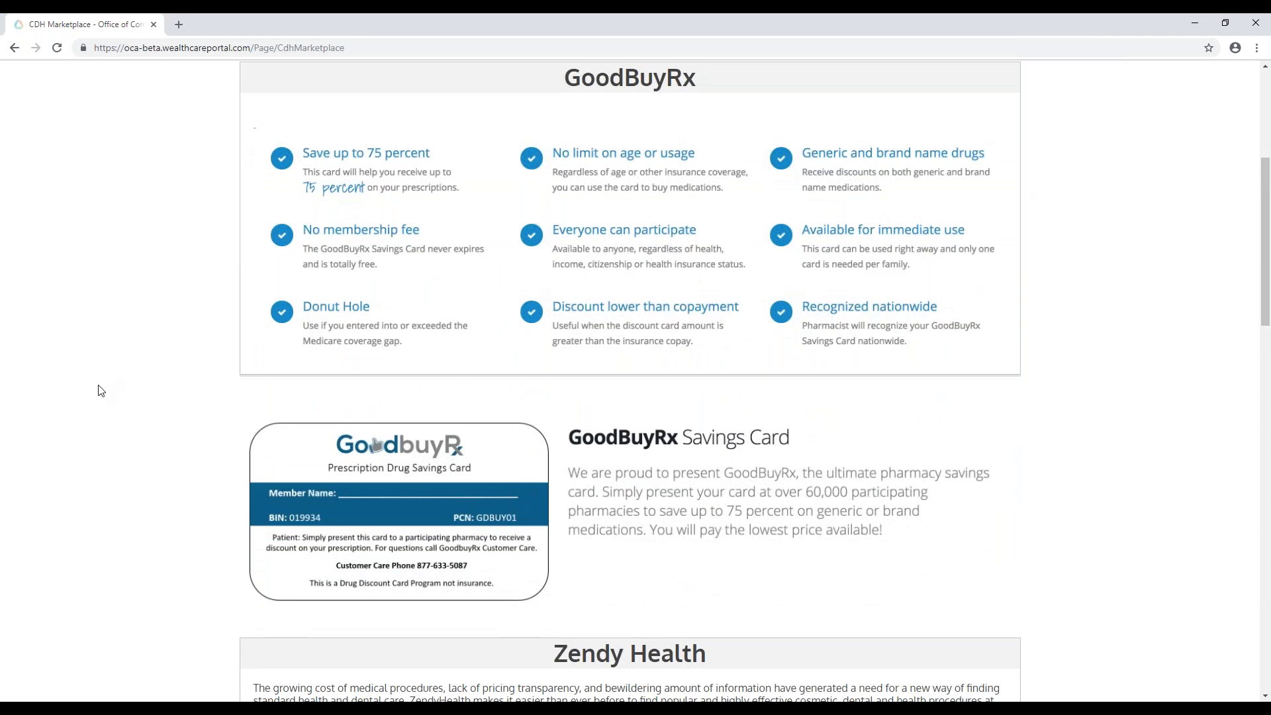
{"action": "scroll", "coordinate": [101, 391], "scroll_direction": "down", "scroll_amount": 4}
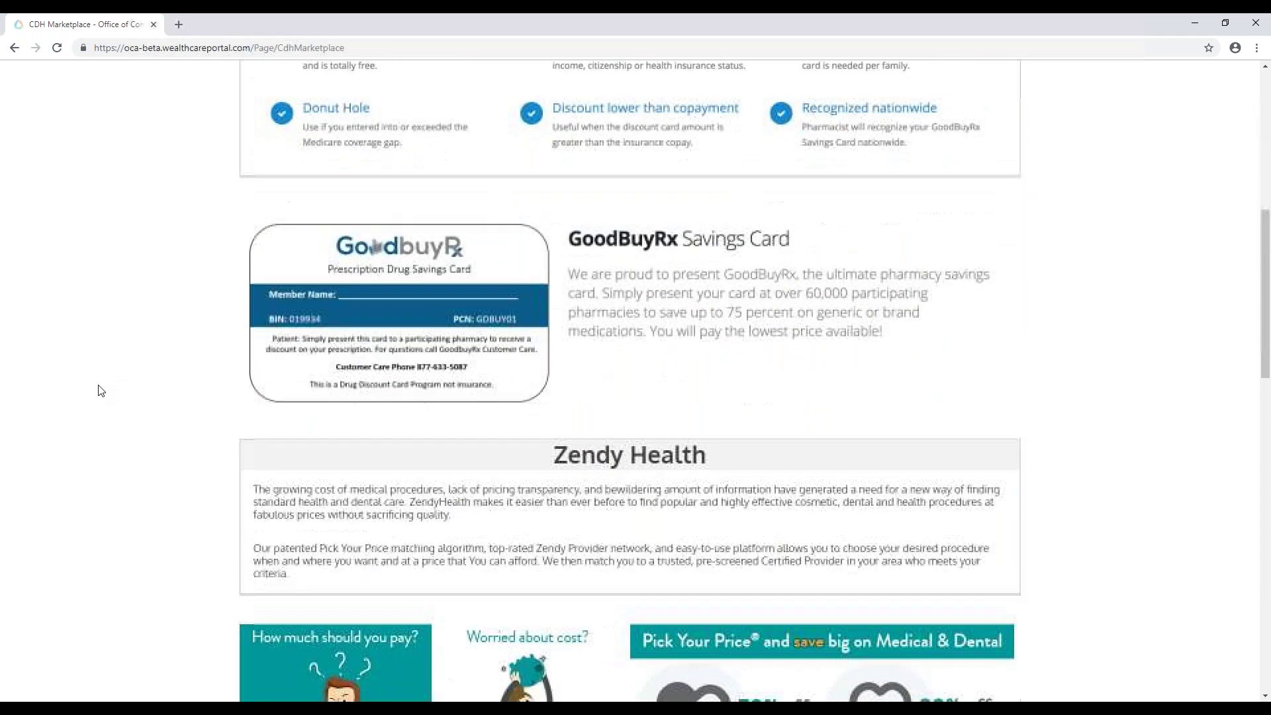
{"action": "scroll", "coordinate": [101, 391], "scroll_direction": "down", "scroll_amount": 10}
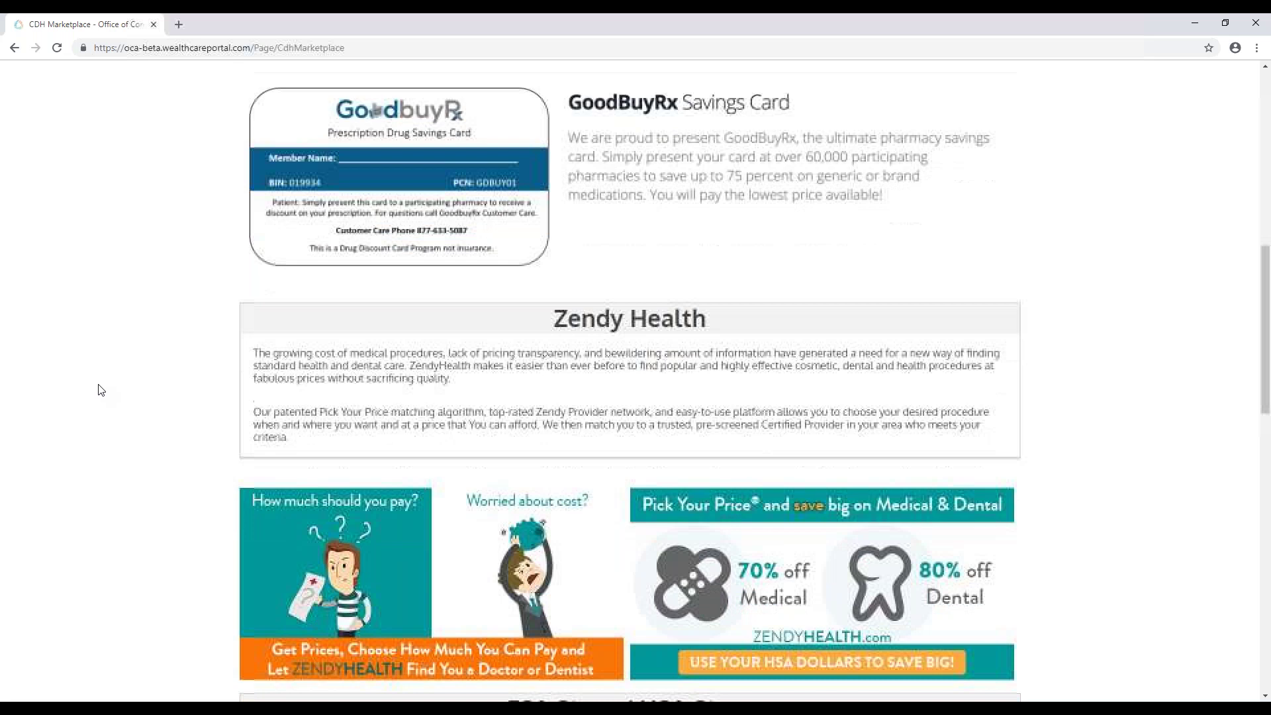
{"action": "scroll", "coordinate": [101, 389], "scroll_direction": "down", "scroll_amount": 7}
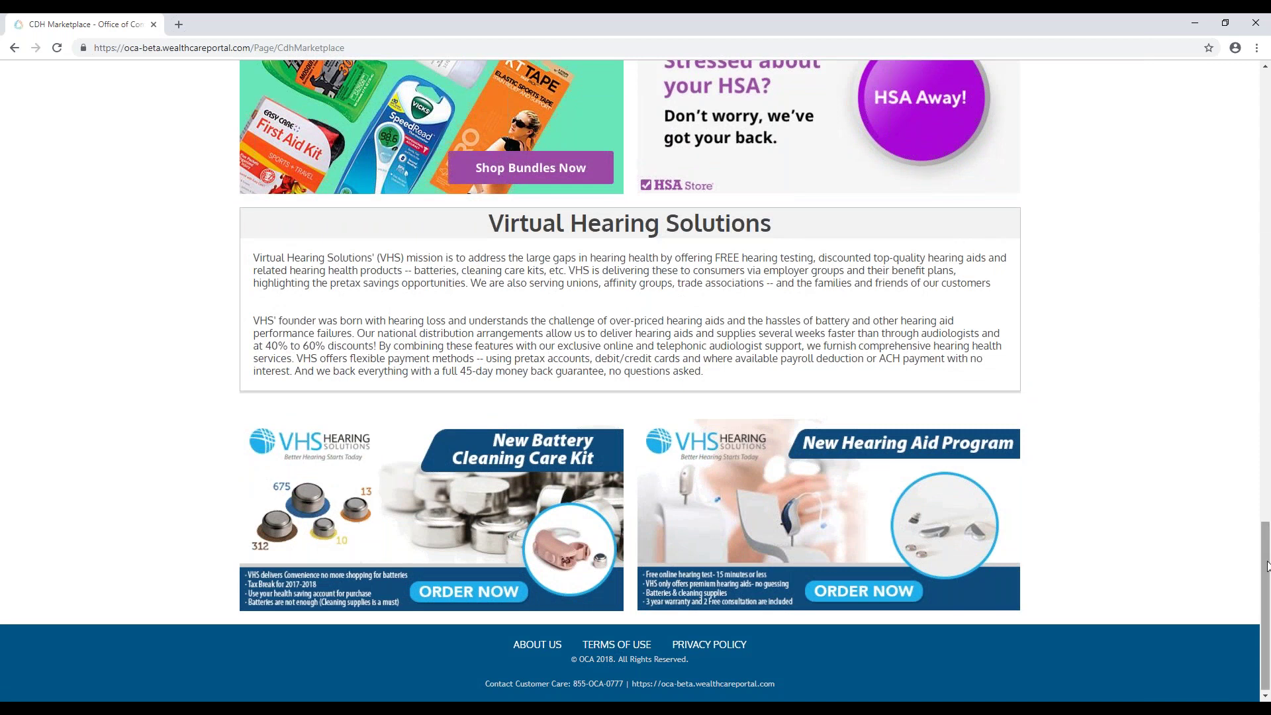
{"action": "left_click_drag", "start_coordinate": [1265, 567], "coordinate": [1215, 105]}
Step: Open Support > Using this Site and view its direct deposit and profile how-to videos
{"action": "left_click", "coordinate": [524, 138]}
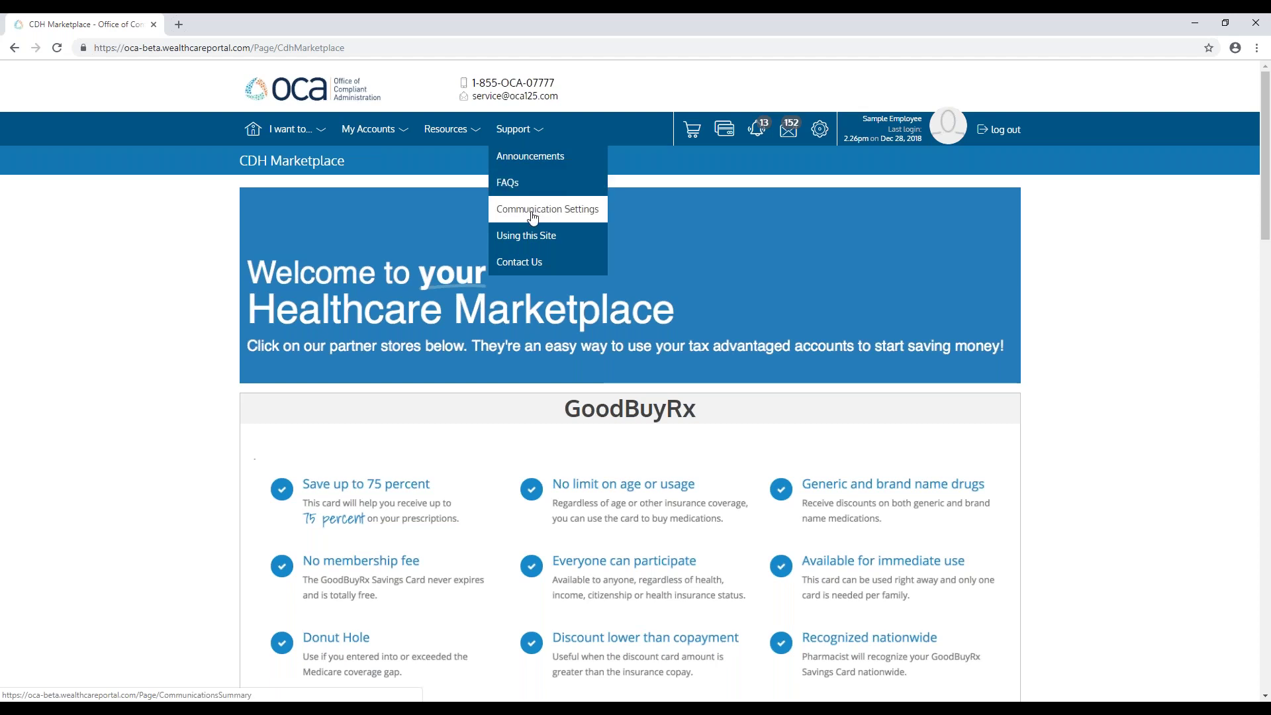
{"action": "left_click", "coordinate": [533, 236]}
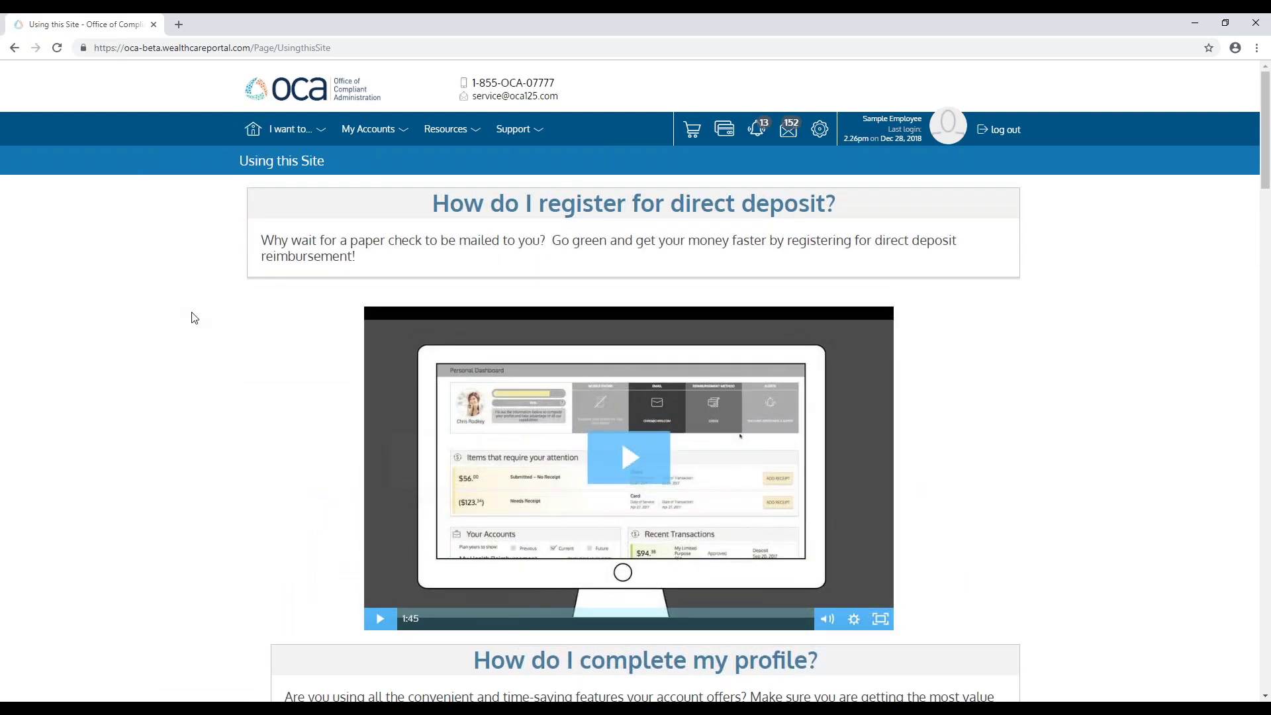
{"action": "scroll", "coordinate": [192, 320], "scroll_direction": "down", "scroll_amount": 6}
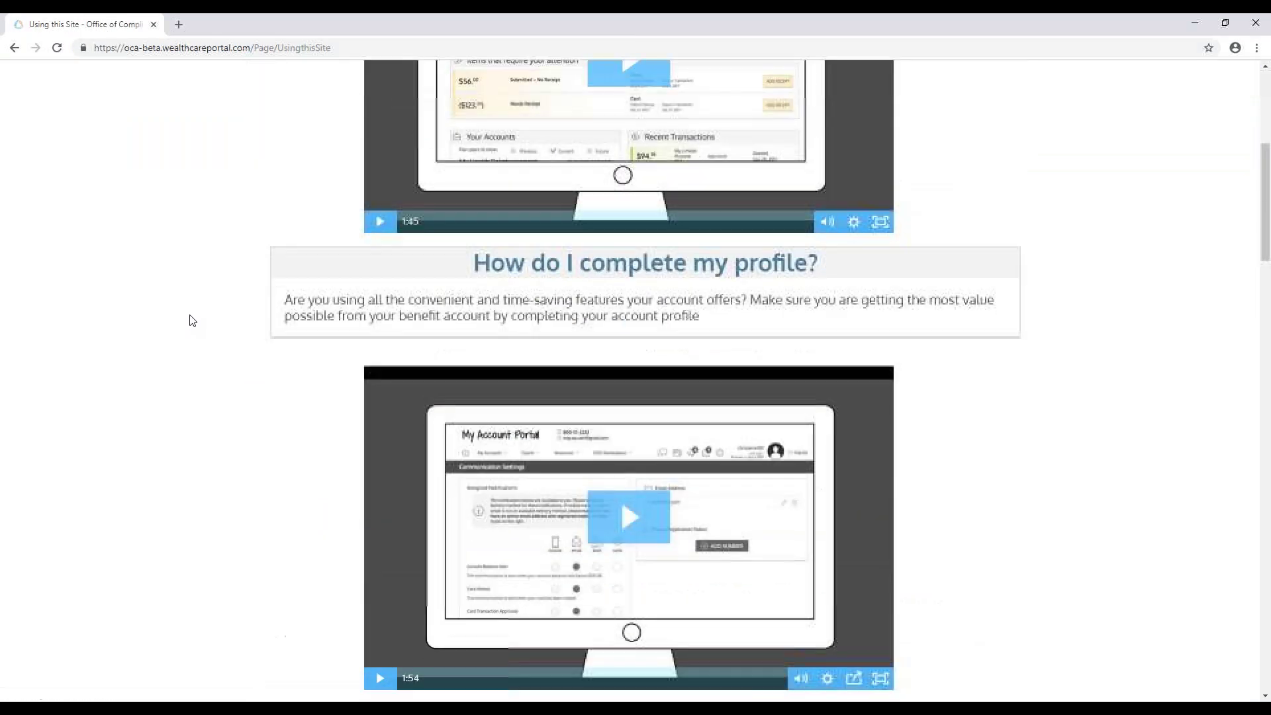
{"action": "scroll", "coordinate": [191, 319], "scroll_direction": "down", "scroll_amount": 4}
{"action": "scroll", "coordinate": [187, 317], "scroll_direction": "up", "scroll_amount": 10}
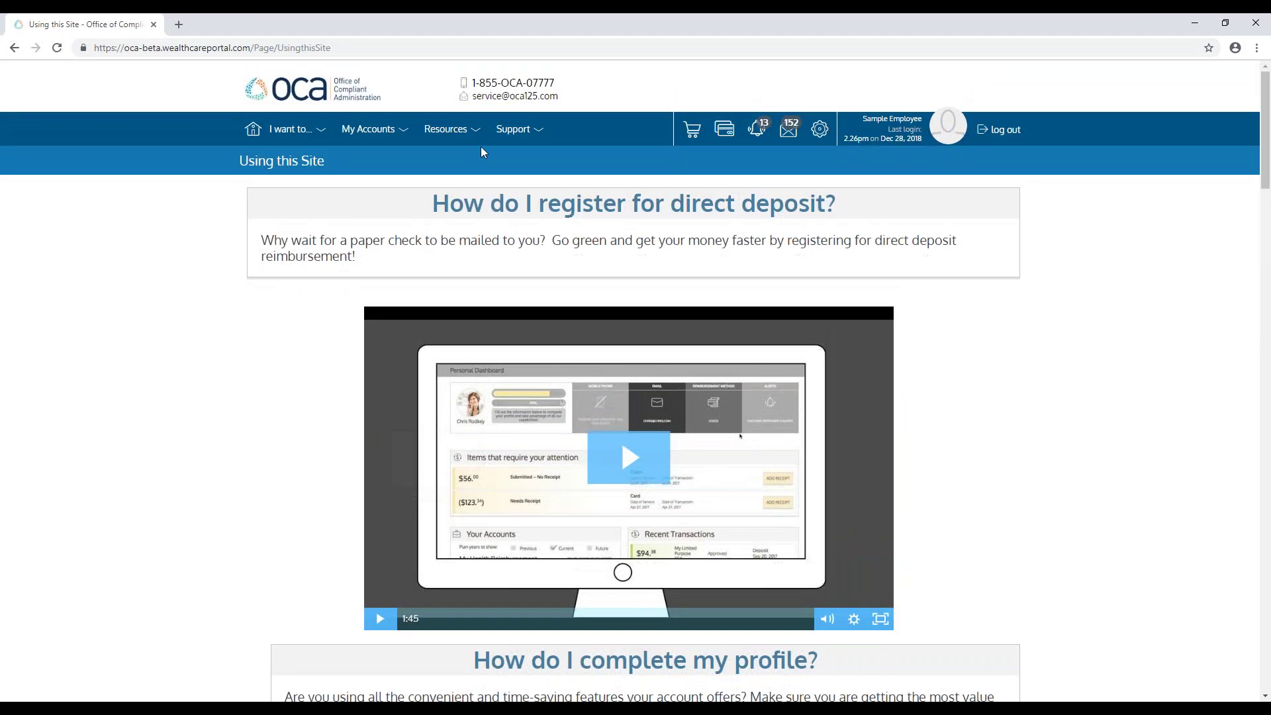
{"action": "left_click", "coordinate": [528, 128]}
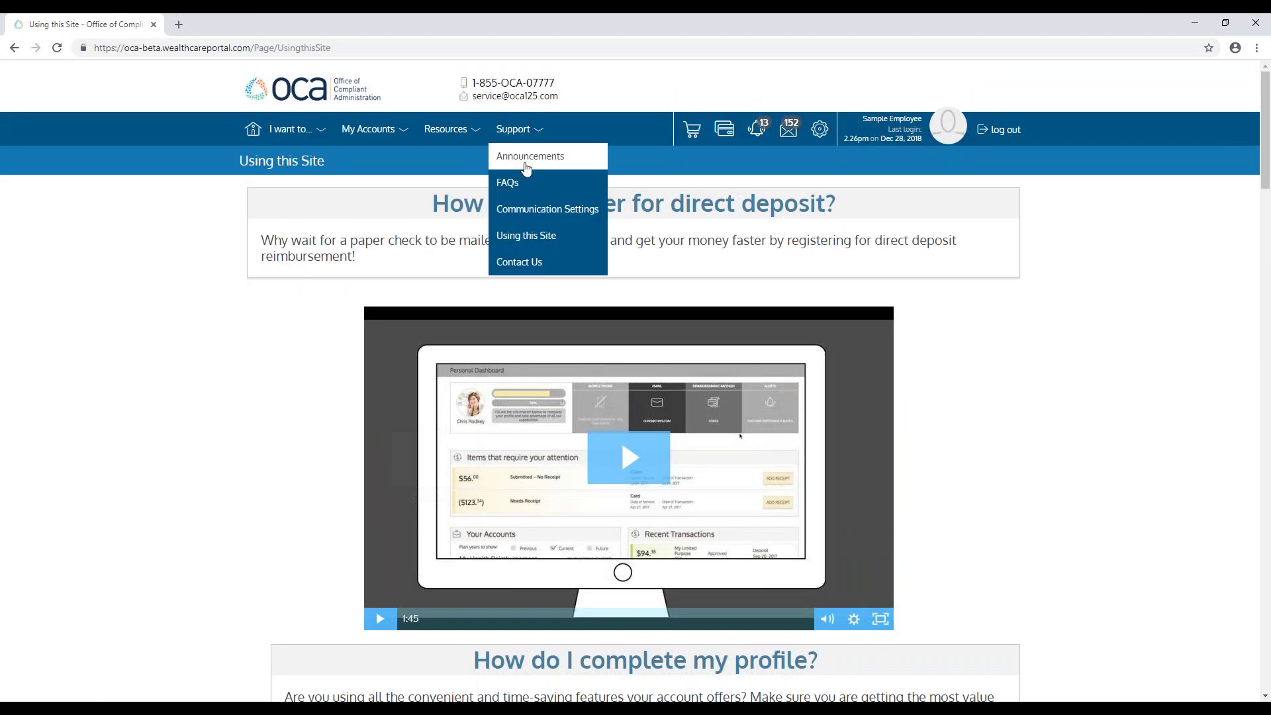
Step: Open the Contact Us form to the Office of Compliant Administration and select the prefilled From and CC addresses
{"action": "left_click", "coordinate": [519, 262]}
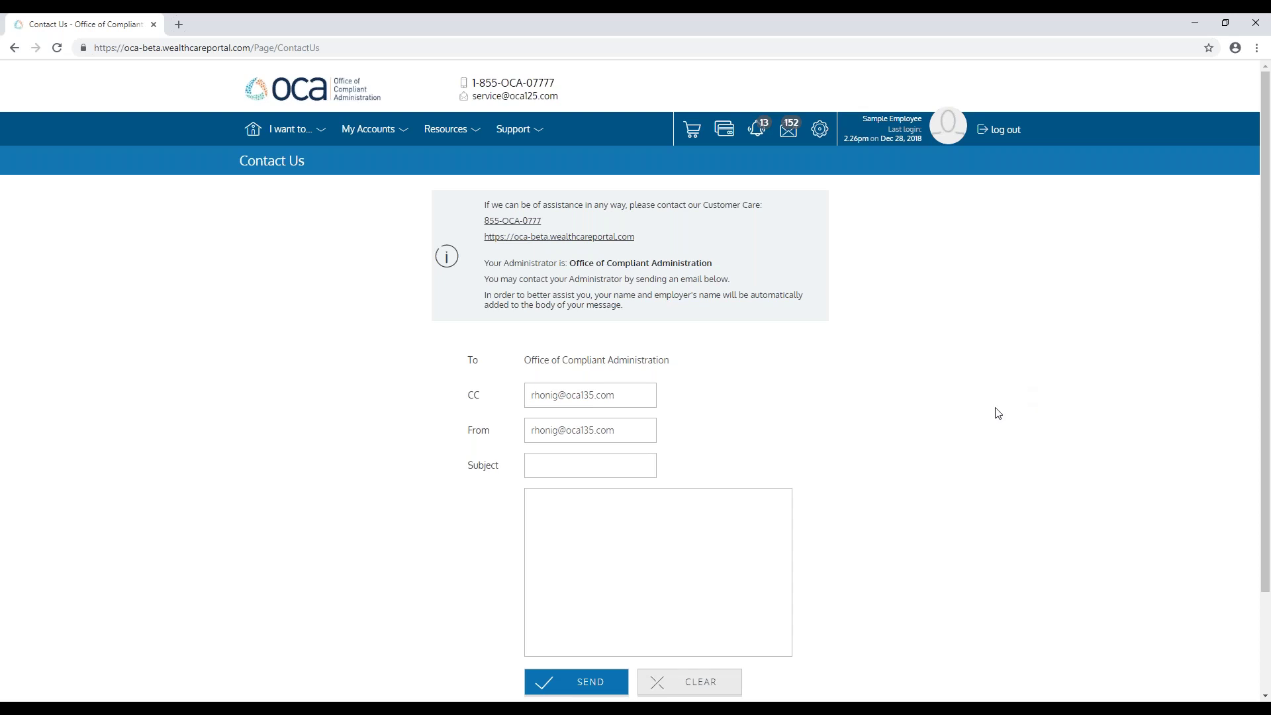
{"action": "scroll", "coordinate": [996, 411], "scroll_direction": "down", "scroll_amount": 2}
{"action": "left_click_drag", "start_coordinate": [638, 308], "coordinate": [523, 307]}
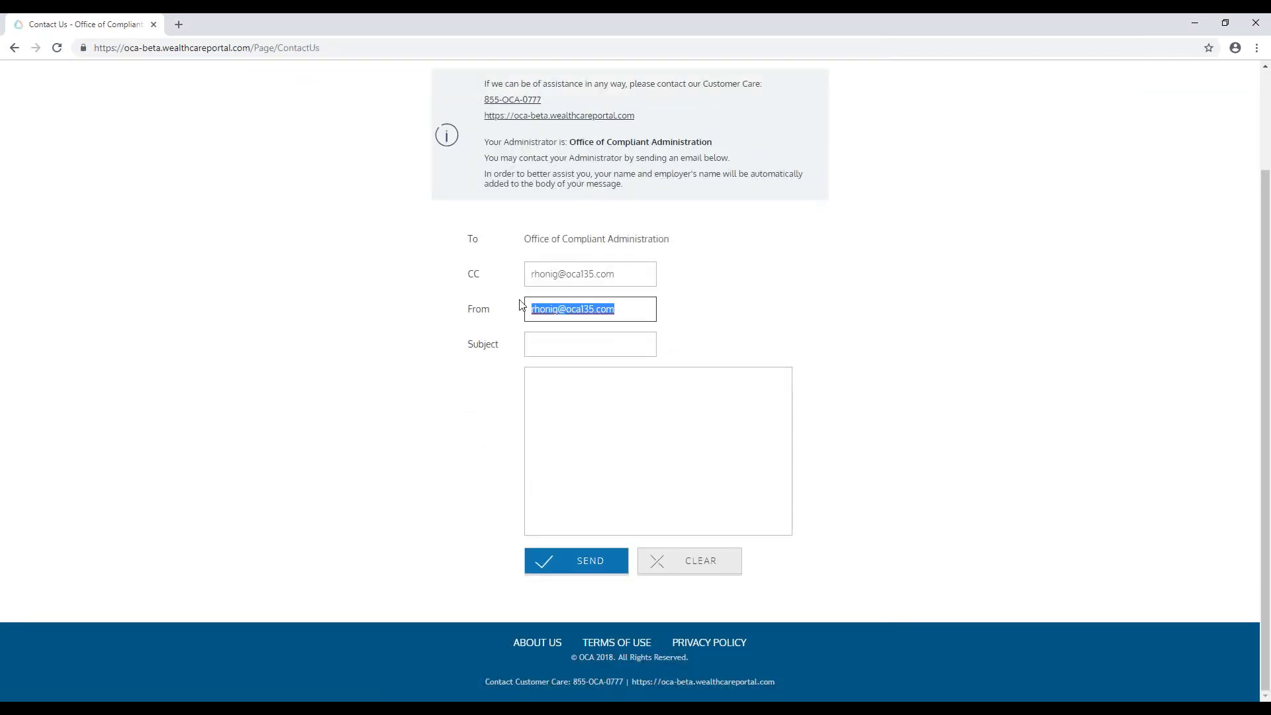
{"action": "left_click_drag", "start_coordinate": [618, 273], "coordinate": [496, 275]}
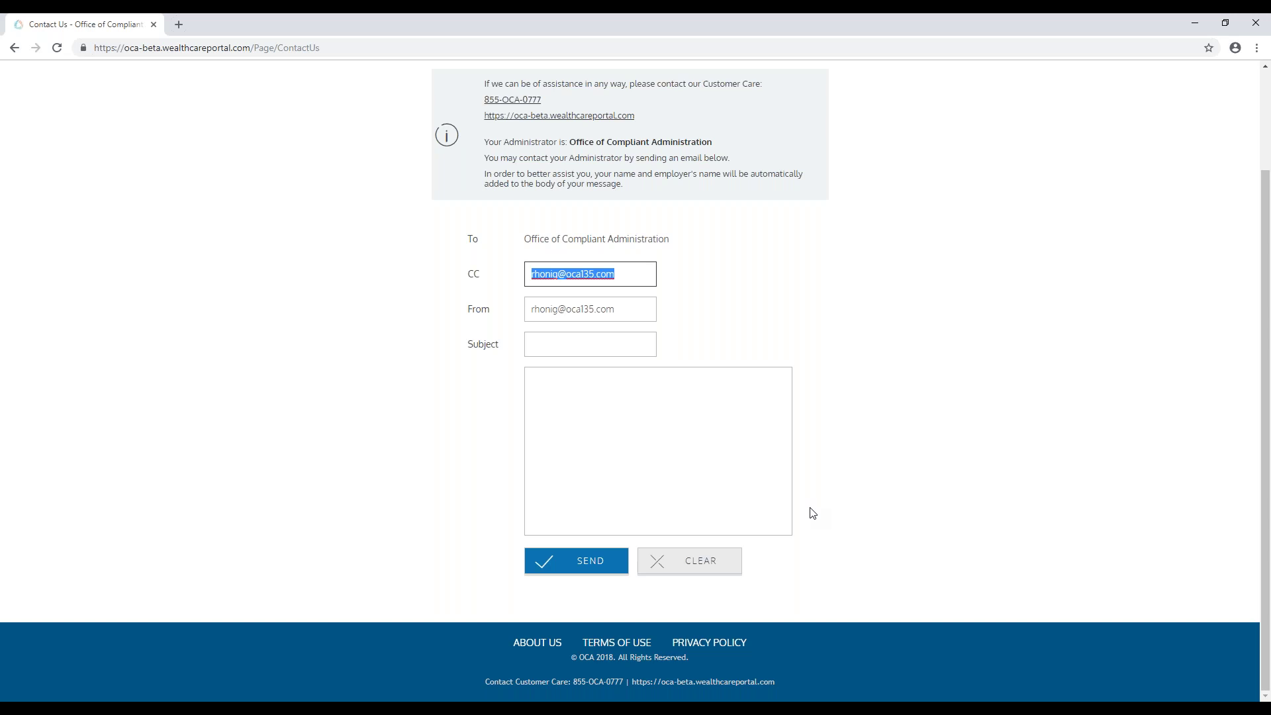
{"action": "scroll", "coordinate": [811, 513], "scroll_direction": "up", "scroll_amount": 2}
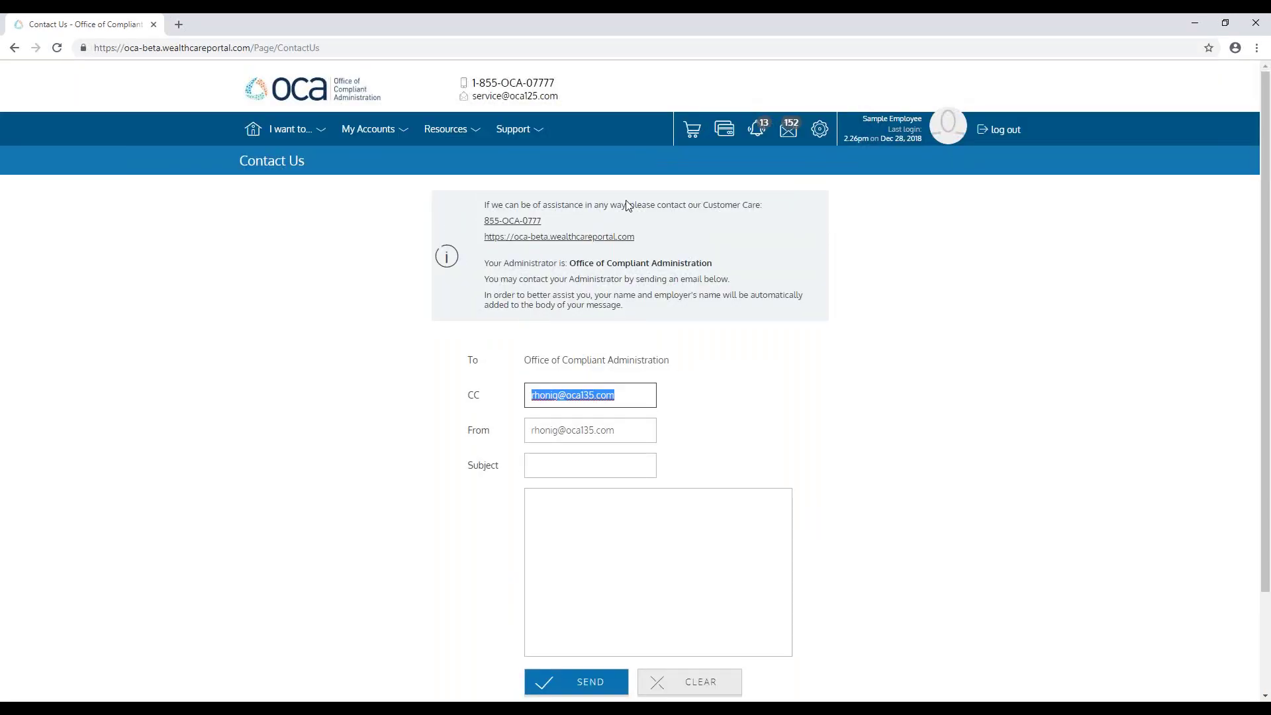
Step: Return to the Personal Dashboard with its account, transaction, document and alert panels
{"action": "left_click", "coordinate": [254, 136]}
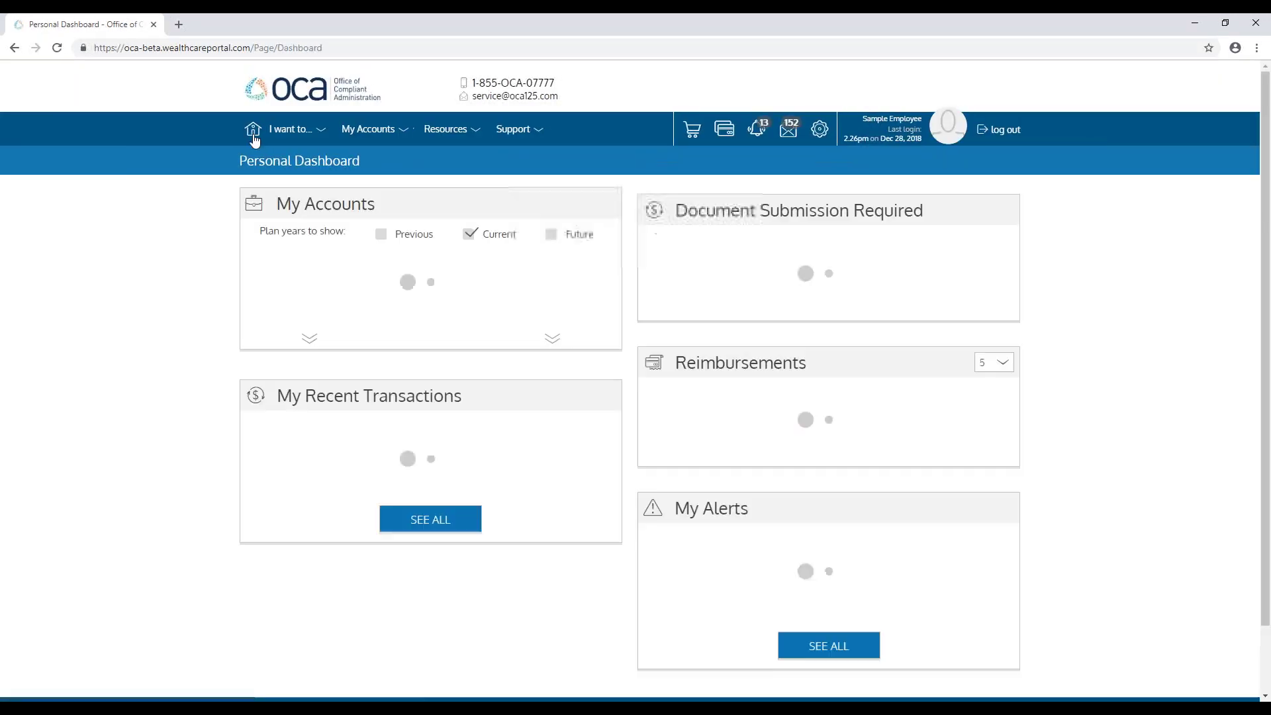